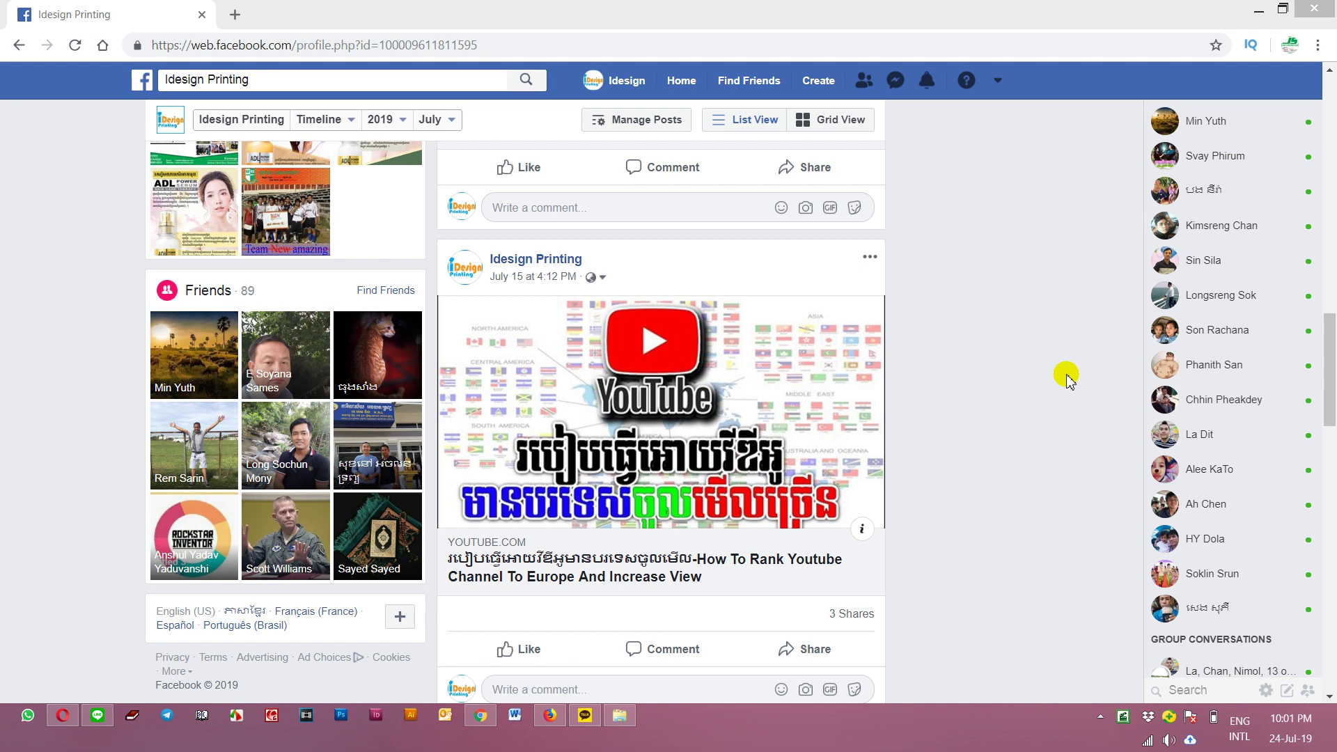
# Step: Start creating a new Page from the Idesign Printing profile, dismissing the post pop-up and the browser notification
pyautogui.click(620, 80)
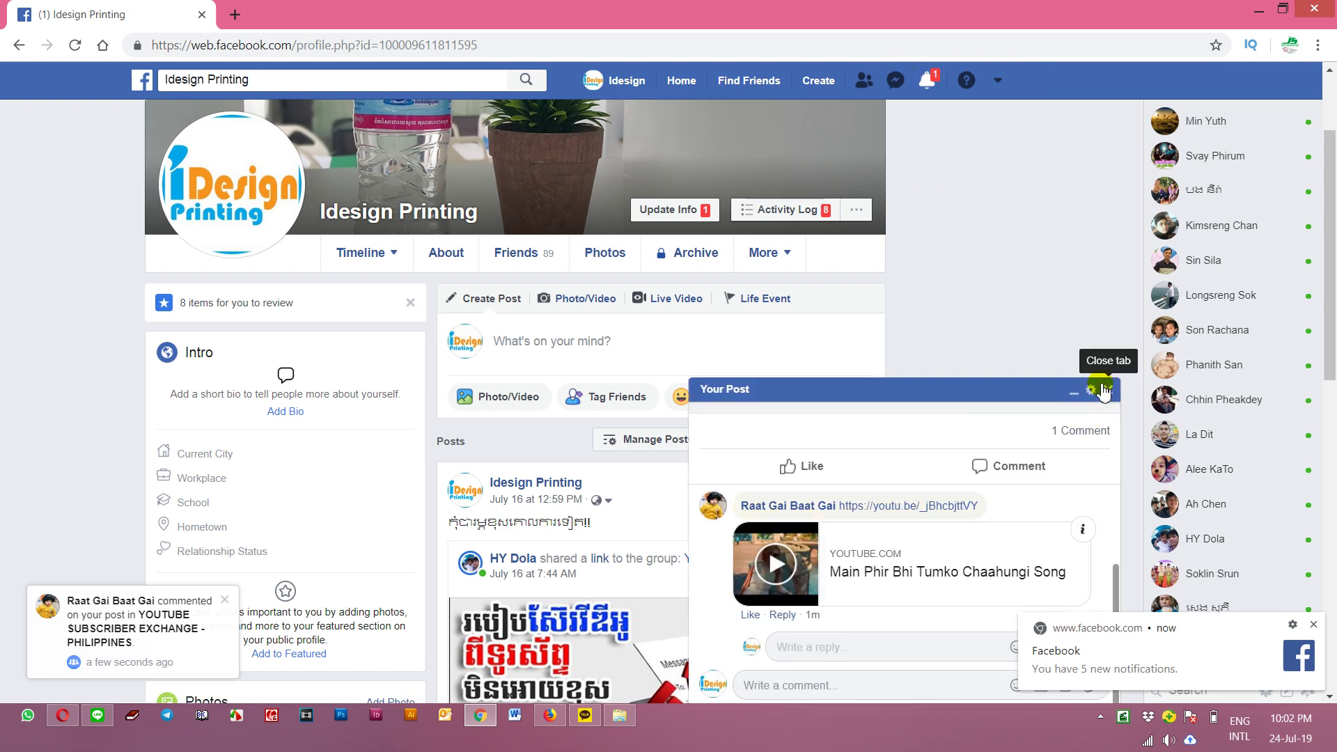
pyautogui.click(1104, 390)
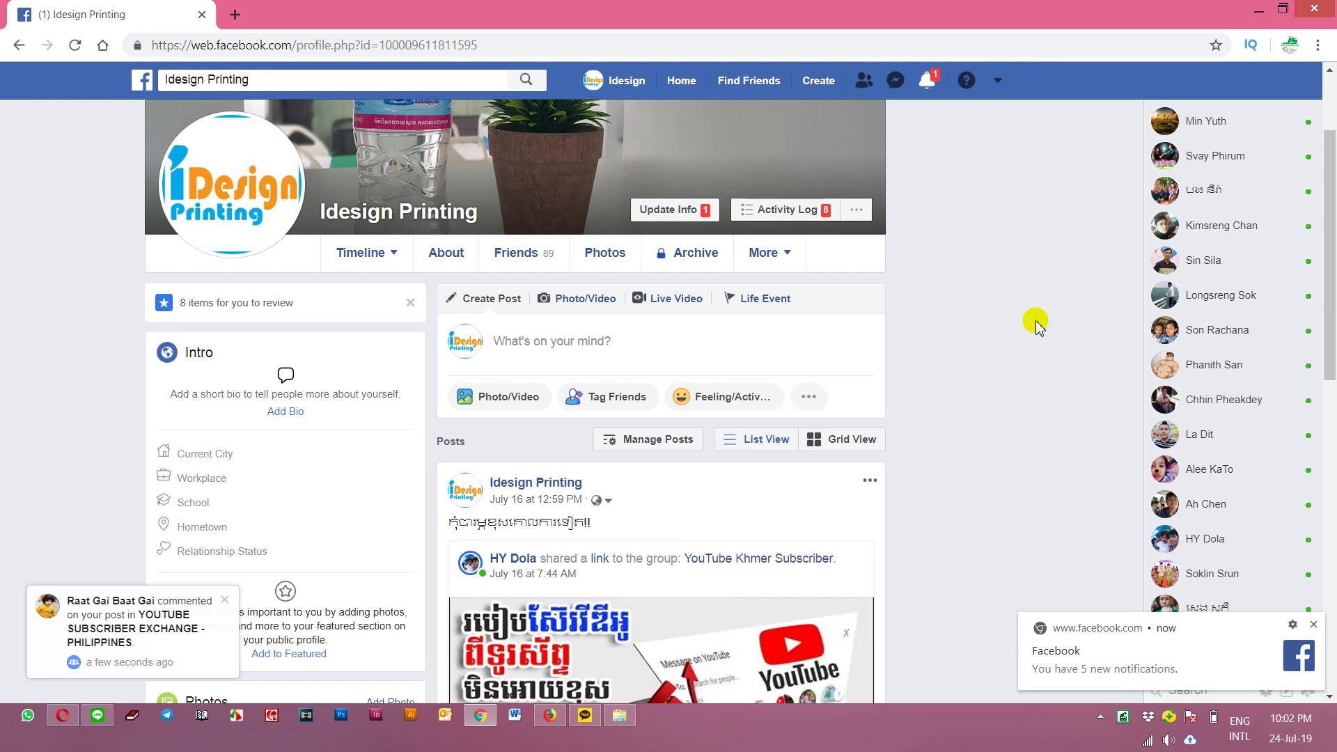
pyautogui.click(825, 82)
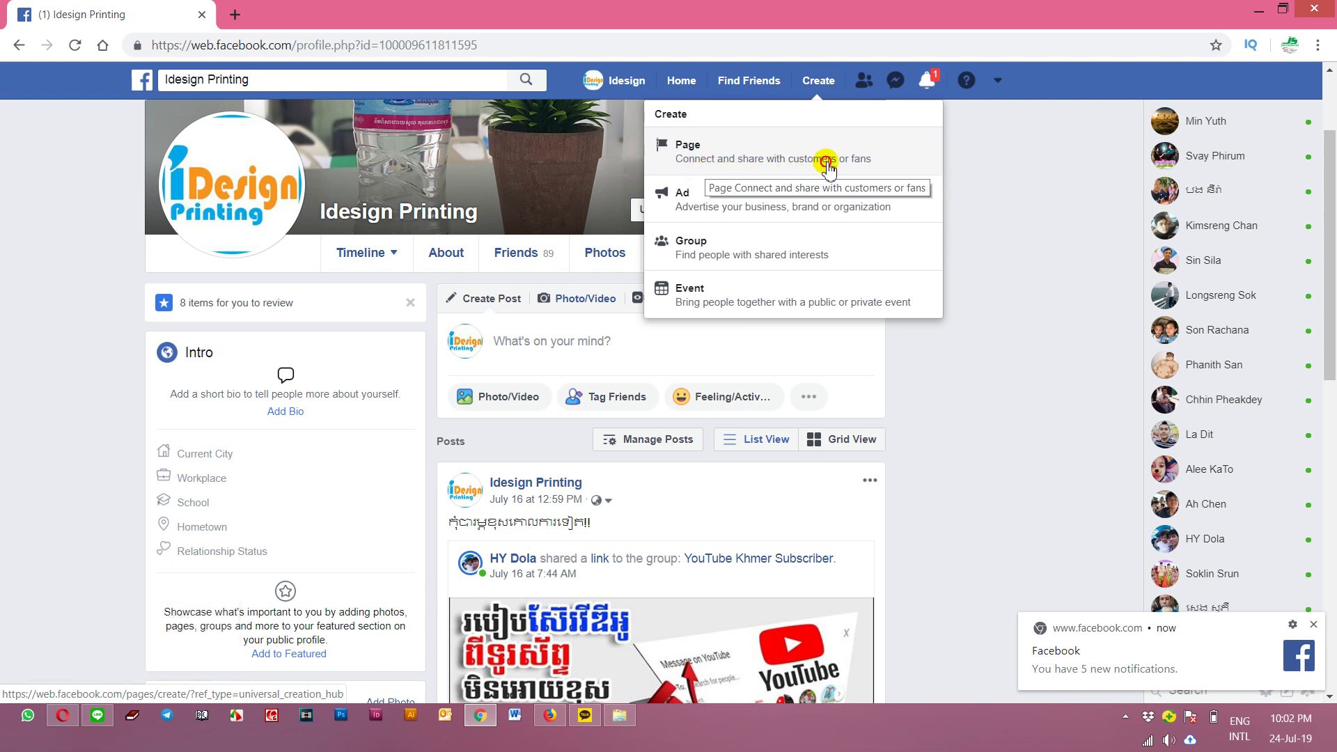
pyautogui.click(827, 169)
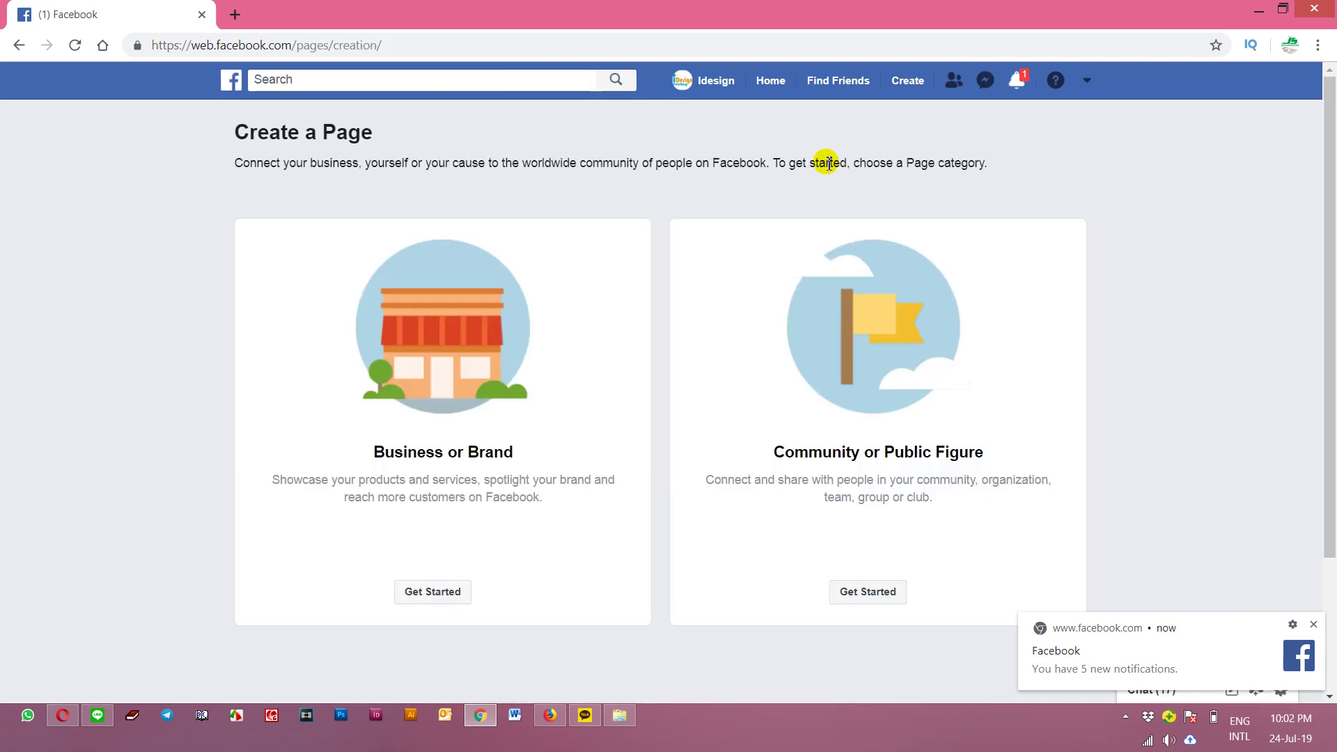
pyautogui.click(1313, 625)
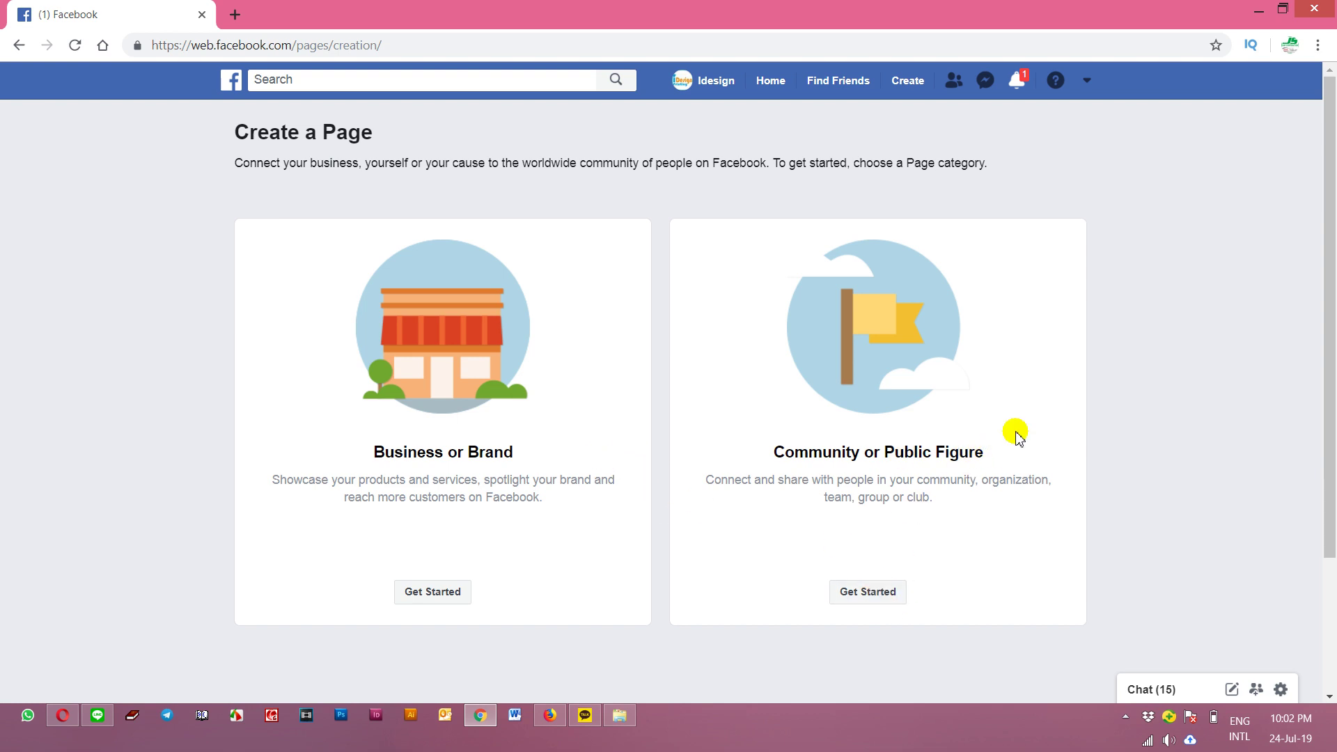
# Step: Choose the Community or Public Figure page type and name the page Happy Pages
pyautogui.click(897, 591)
pyautogui.click(812, 336)
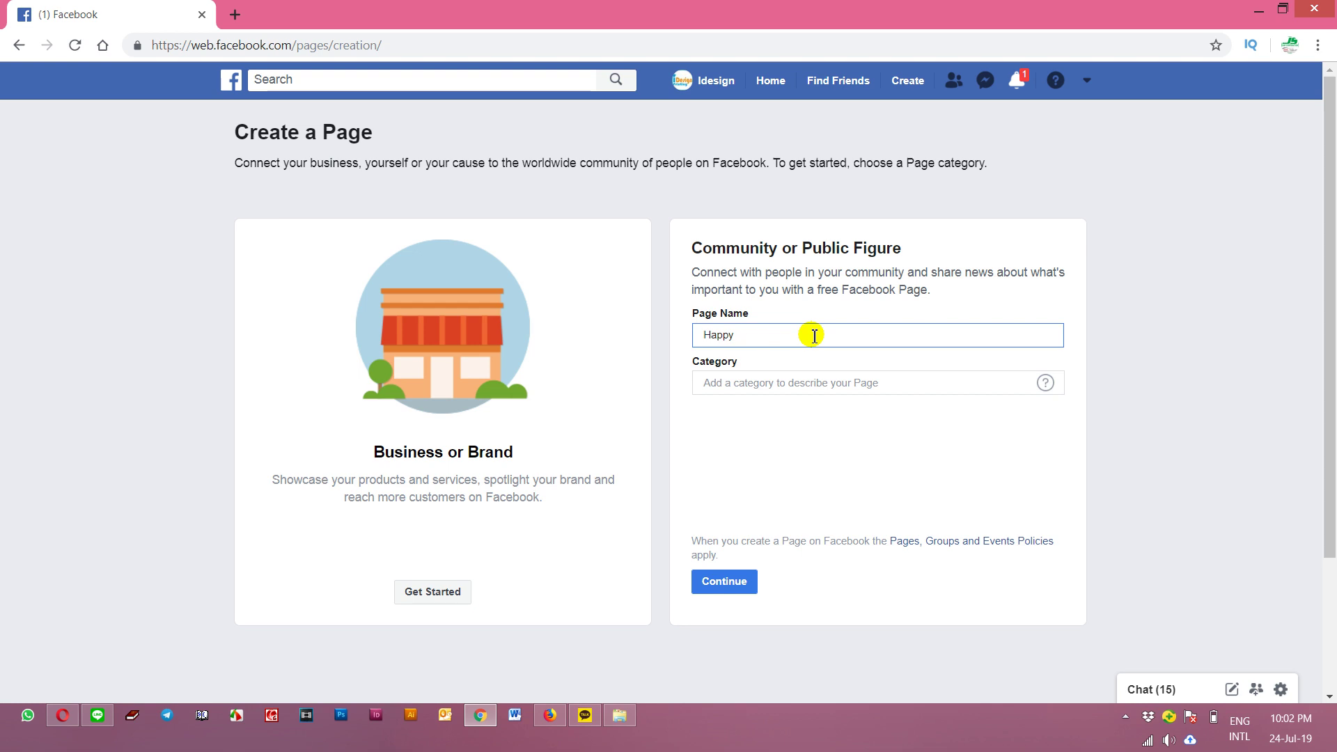
pyautogui.press('Tab')
# Step: Search the page categories for "ente" and set the category to Charity Organization
pyautogui.write('c')
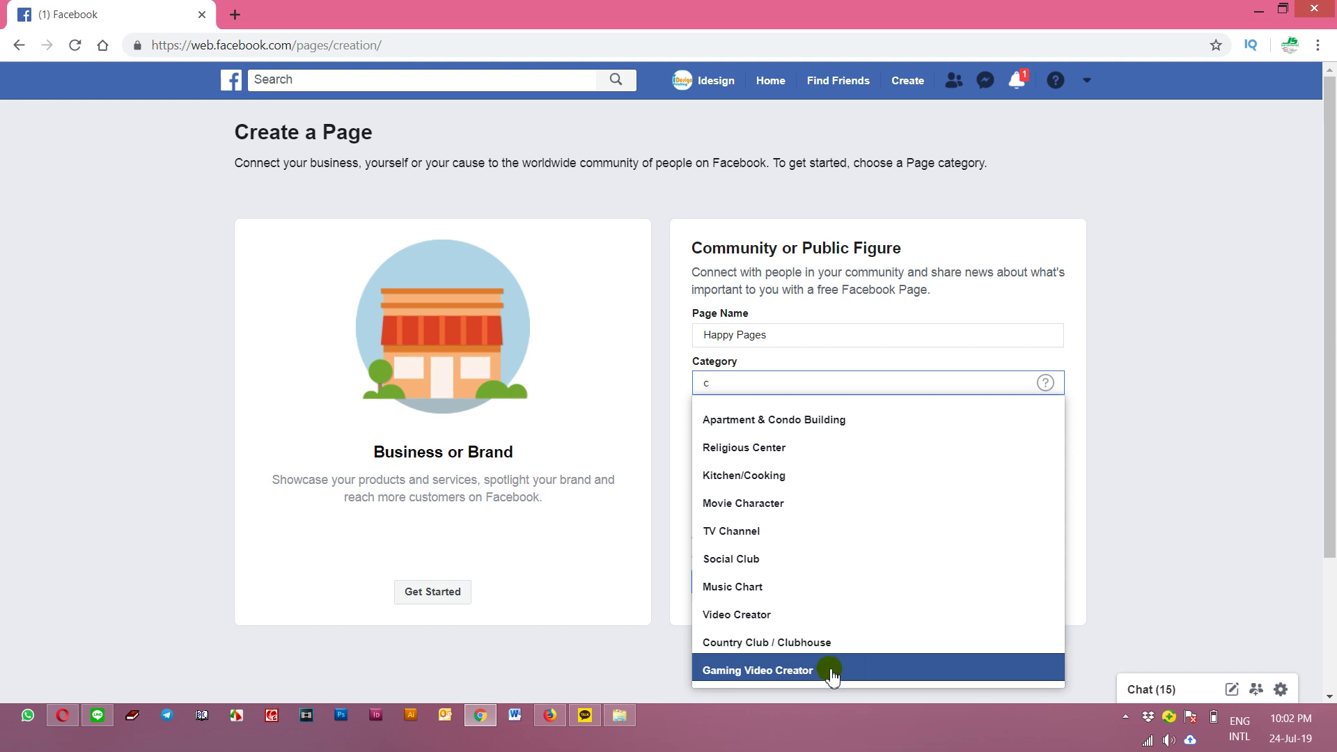
pyautogui.click(868, 609)
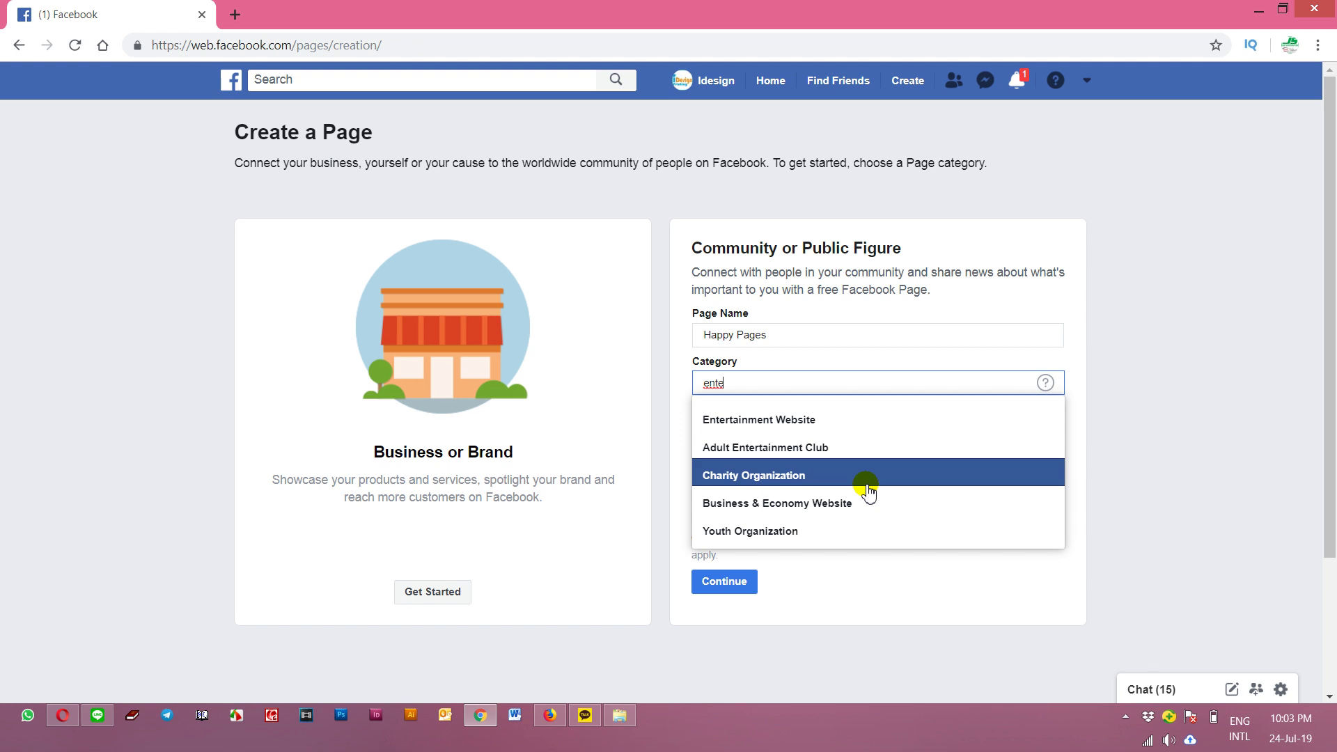
pyautogui.click(867, 485)
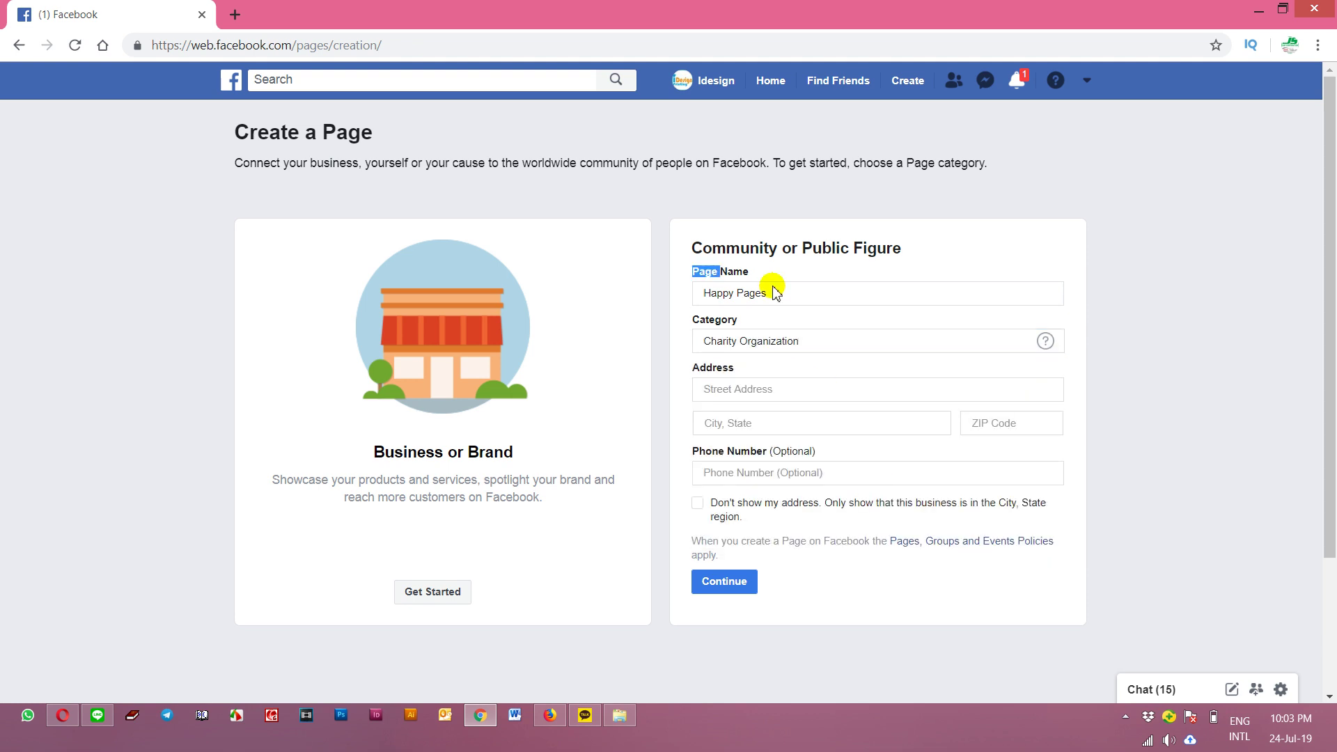
# Step: Replace the page category with Designer by searching the category suggestions
pyautogui.click(804, 298)
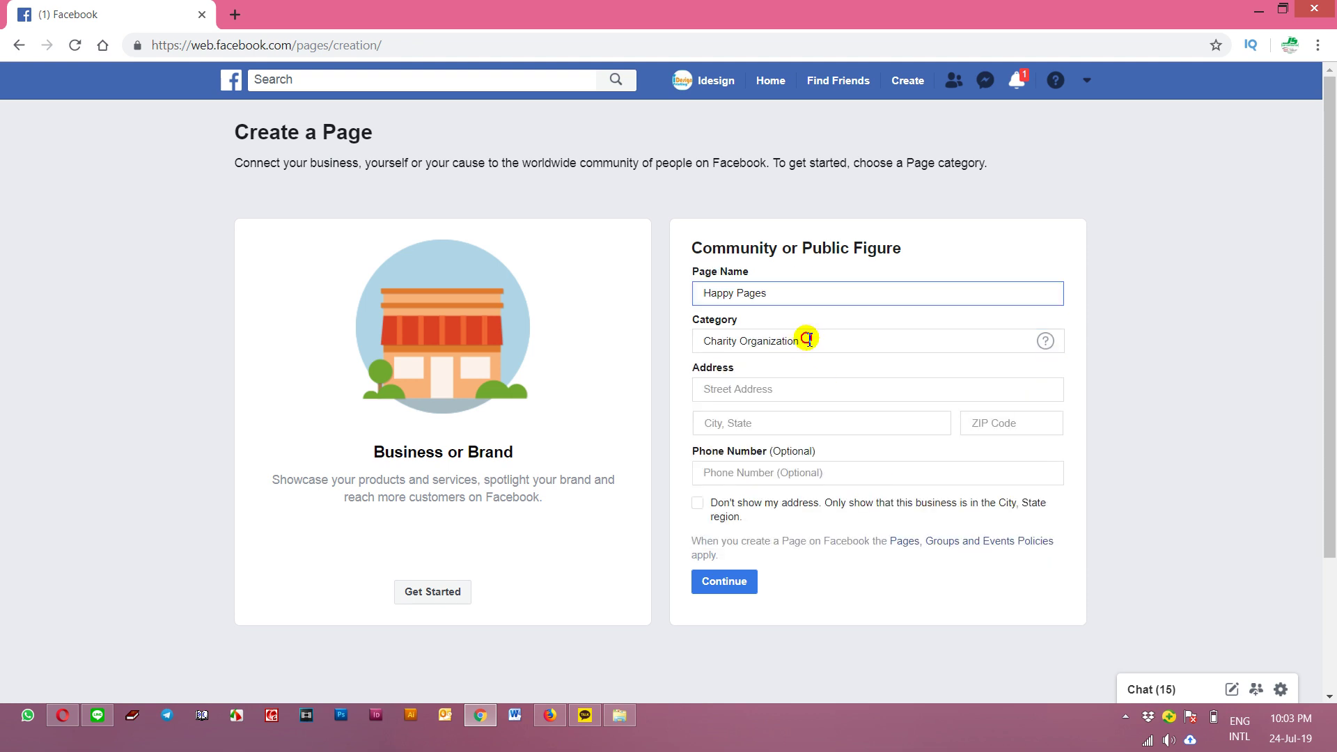
pyautogui.click(810, 340)
pyautogui.write('e')
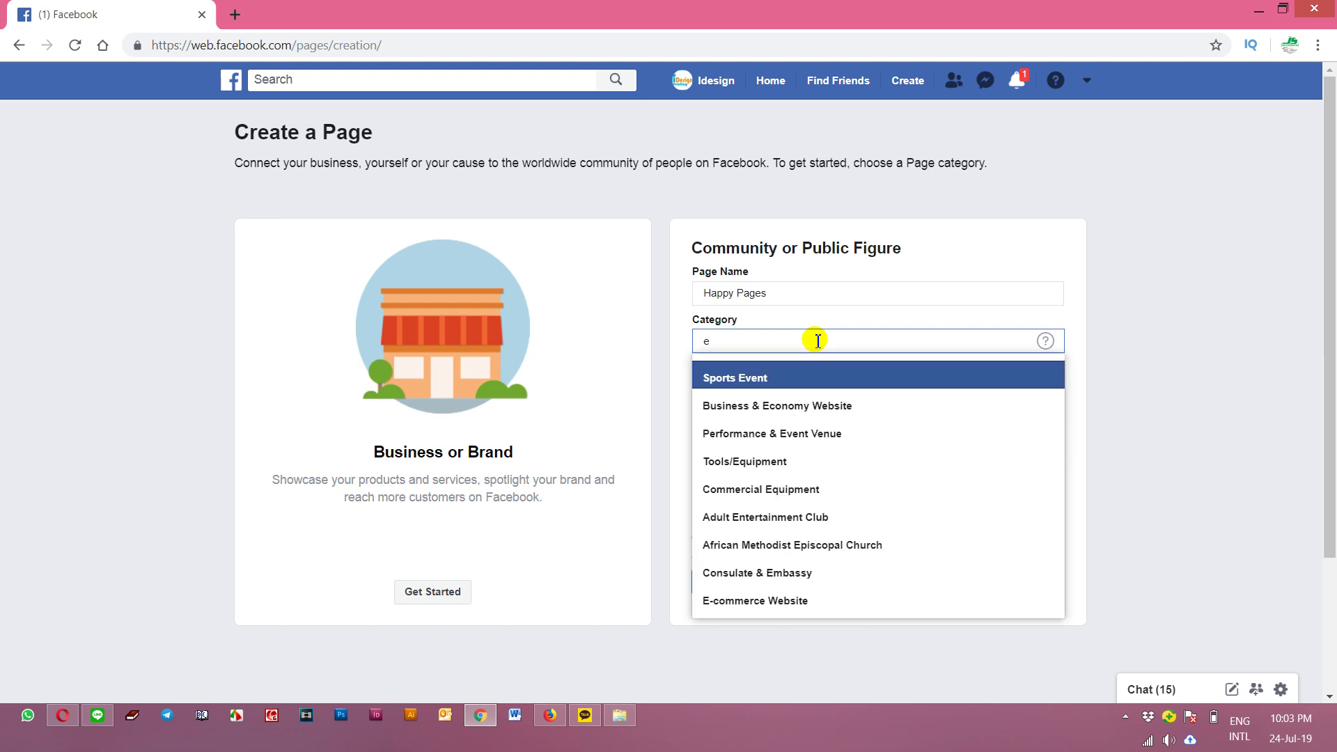
pyautogui.click(835, 490)
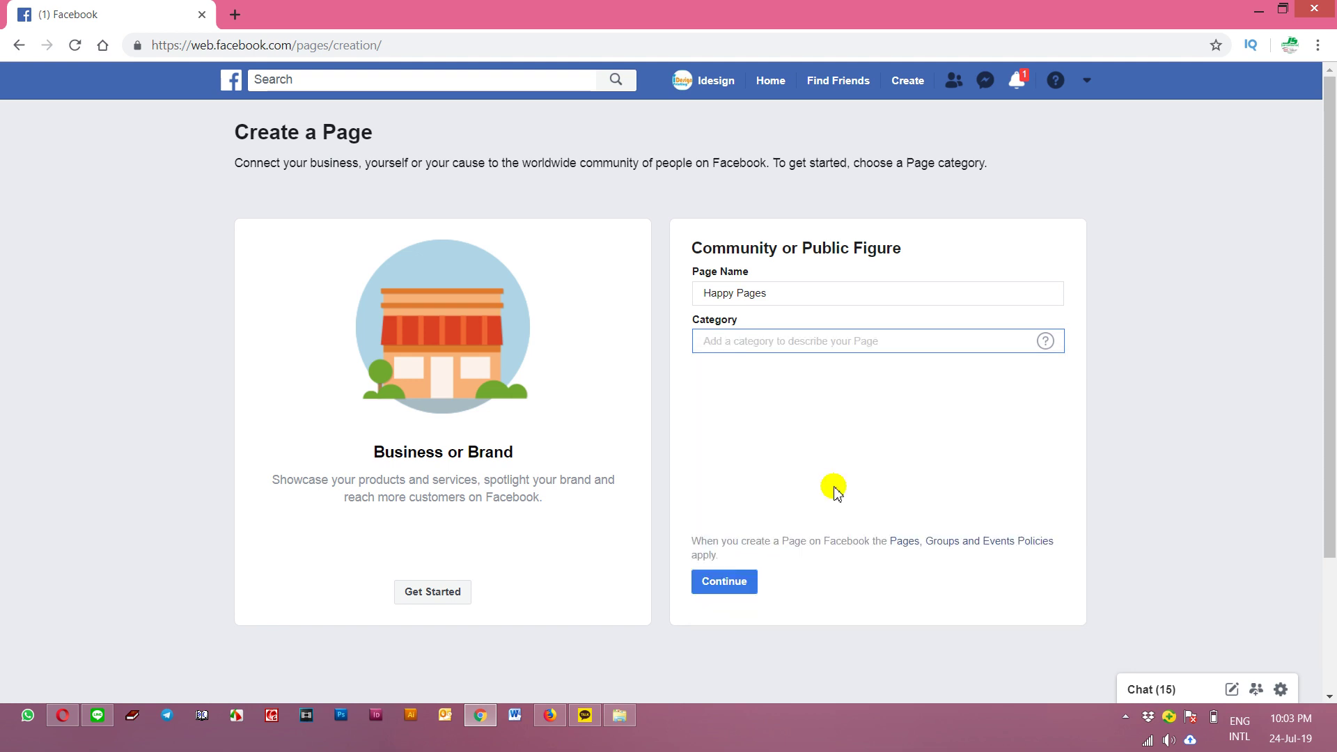
pyautogui.write('S')
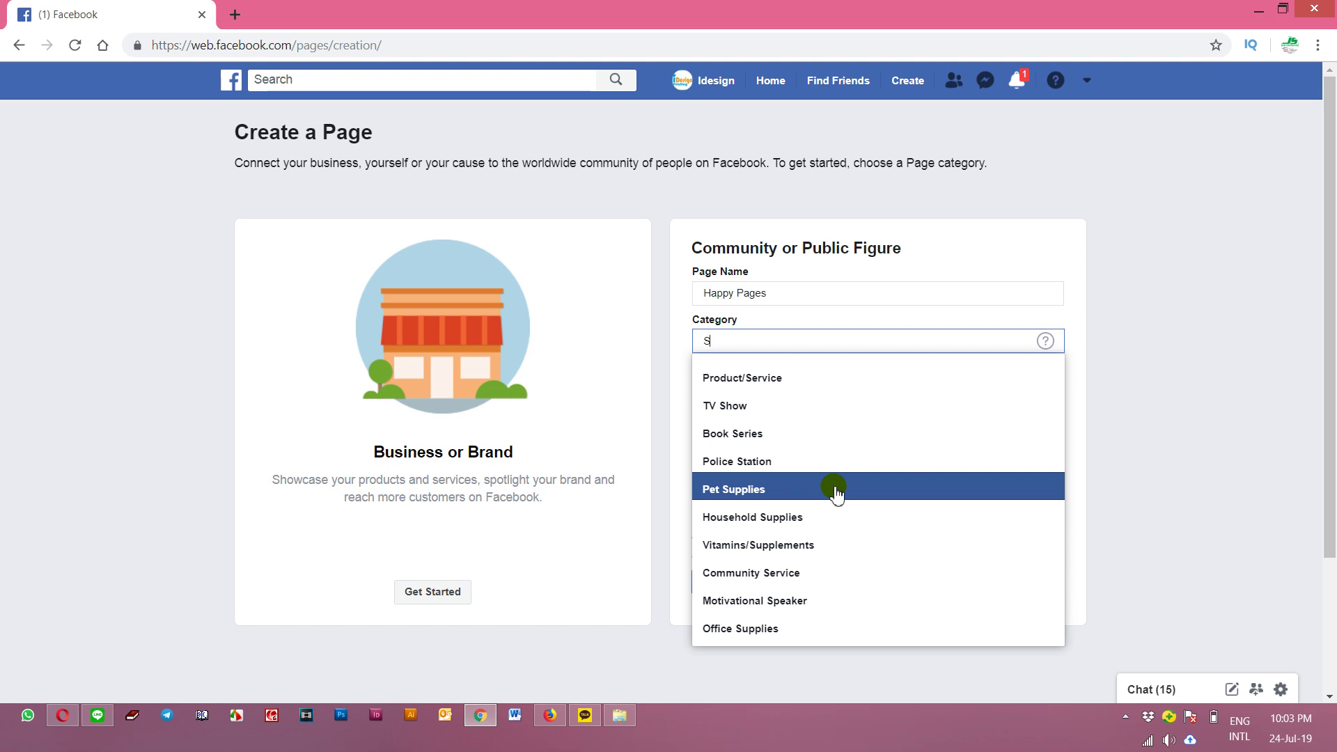
pyautogui.click(836, 490)
pyautogui.write('Des')
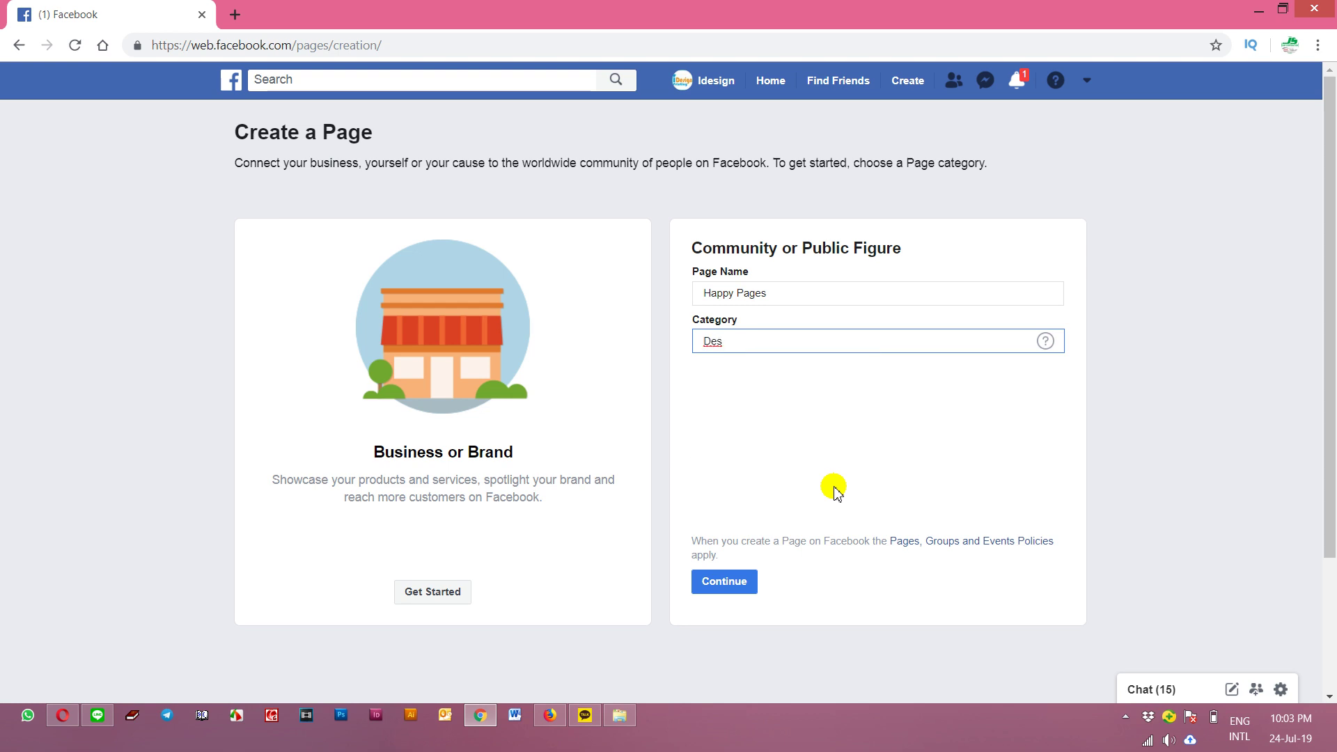
pyautogui.press('BackSpace')
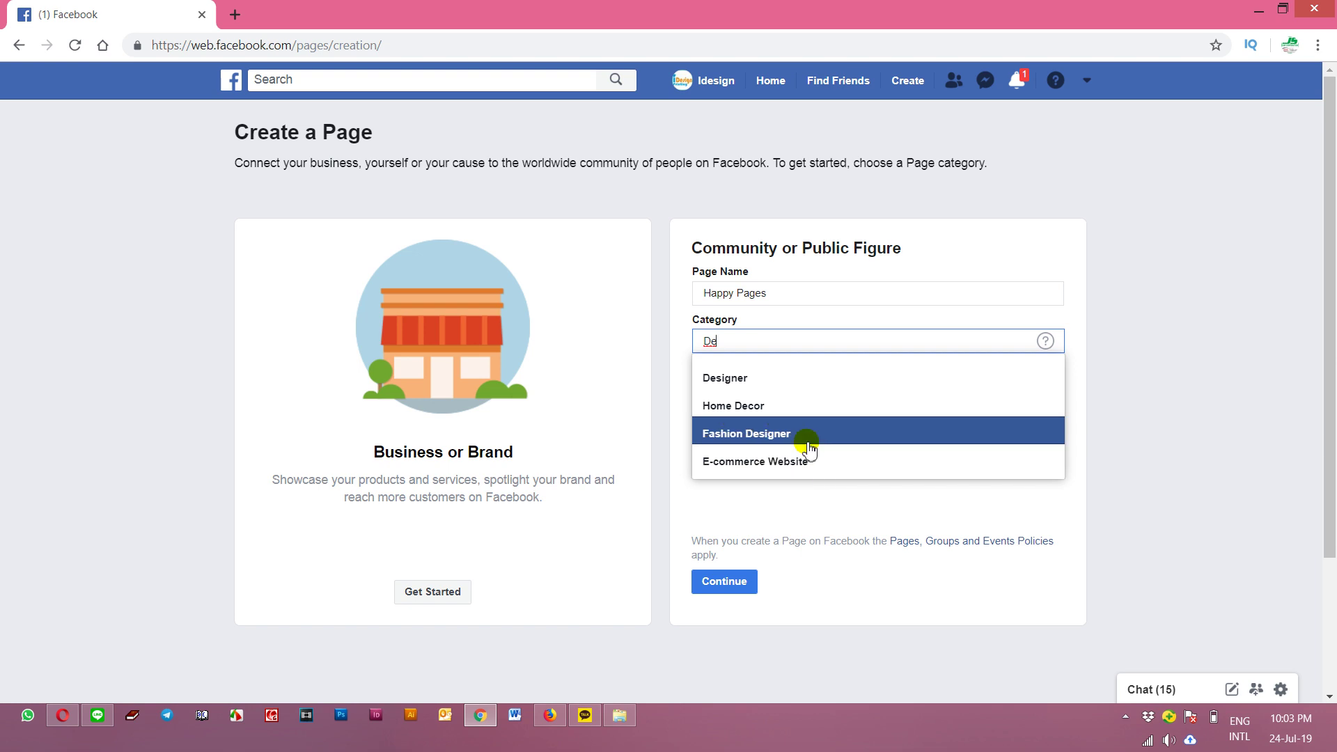
pyautogui.click(797, 379)
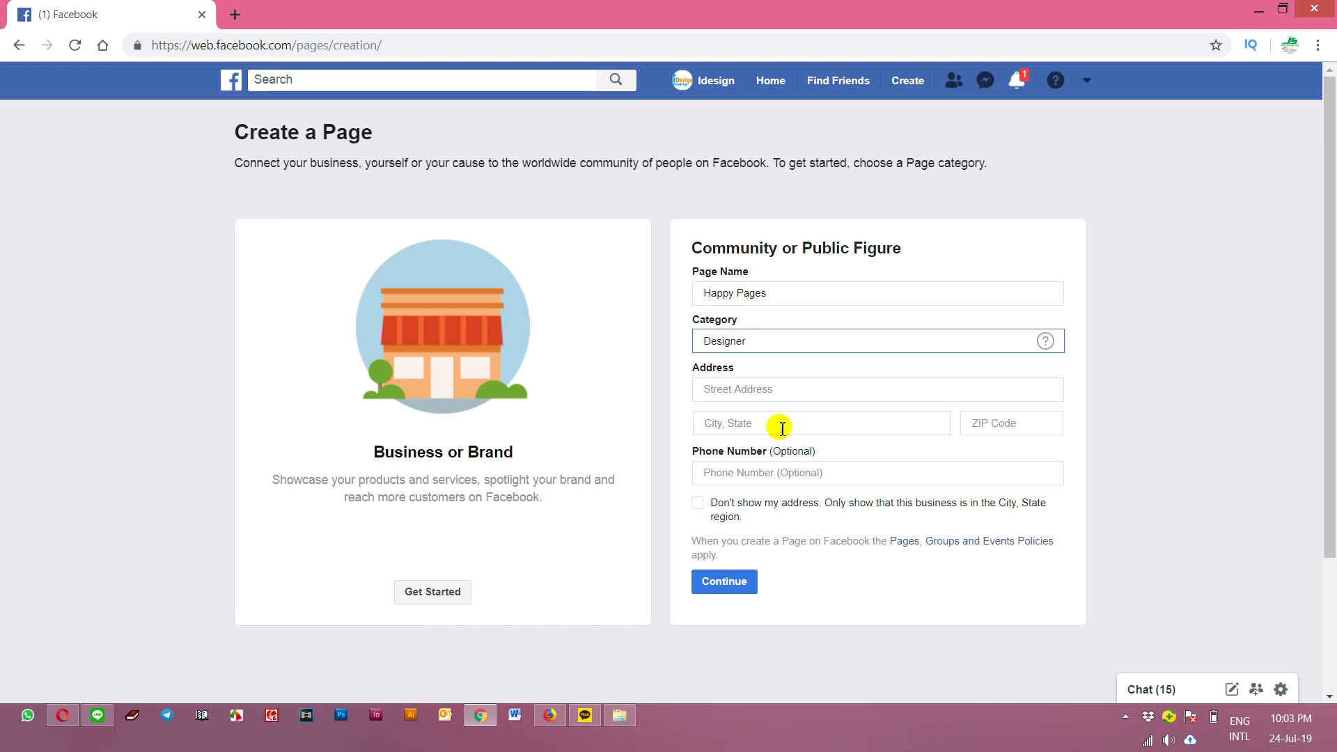
pyautogui.click(811, 395)
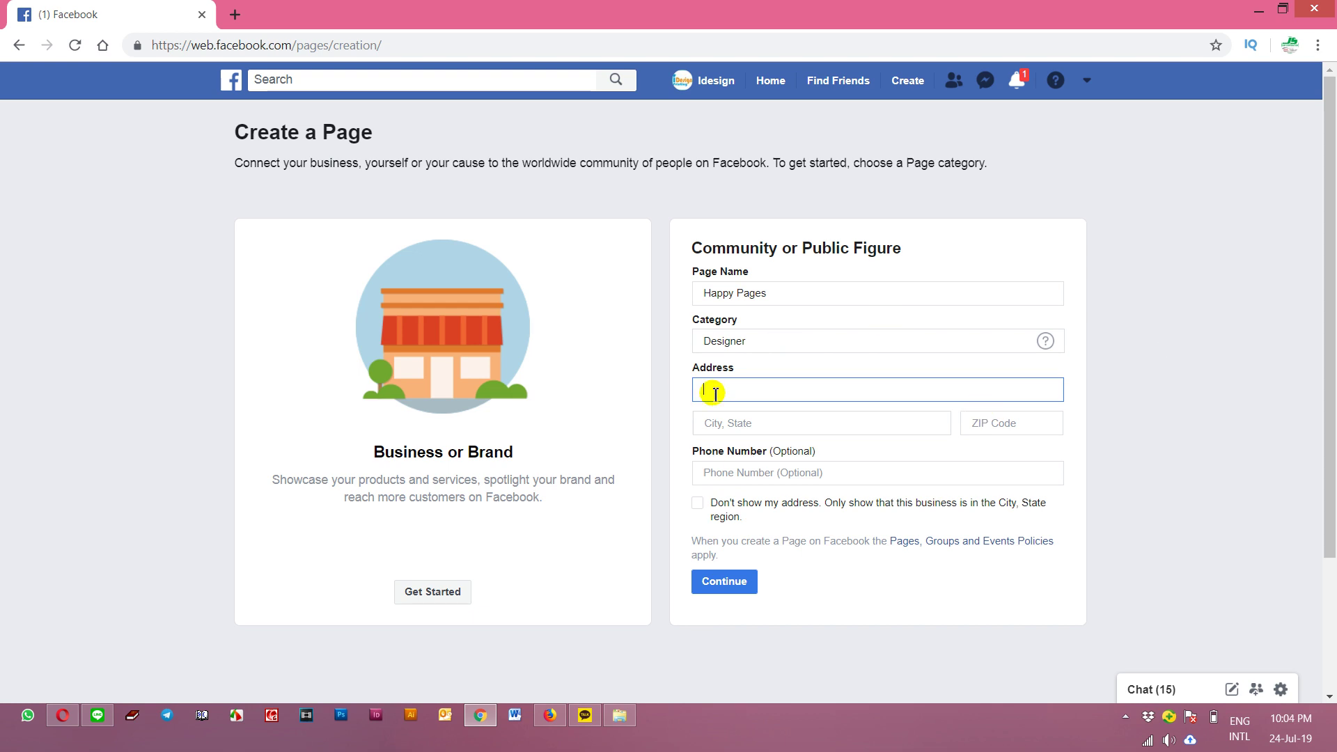
pyautogui.click(754, 424)
pyautogui.click(813, 388)
pyautogui.click(800, 424)
# Step: Open Google in a new browser tab and search for "us address"
pyautogui.hotkey('ctrl', 't')
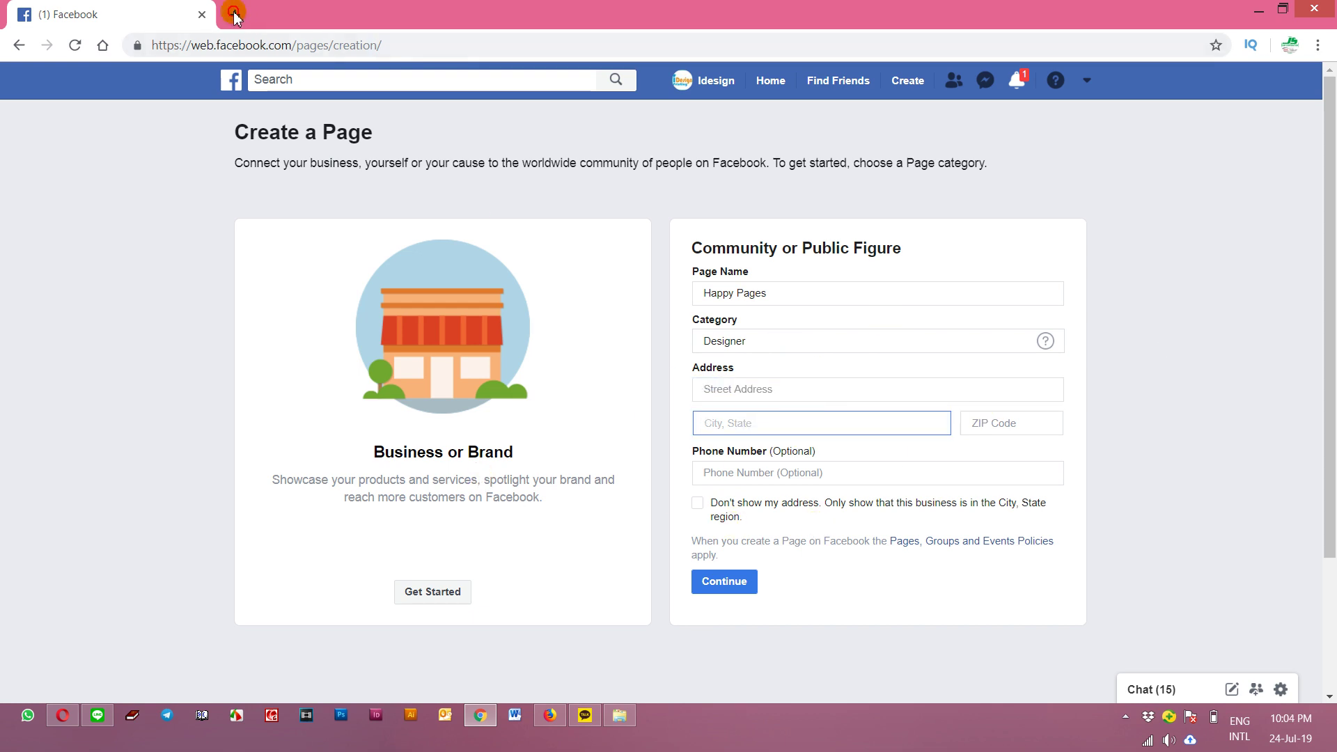
pyautogui.write('go')
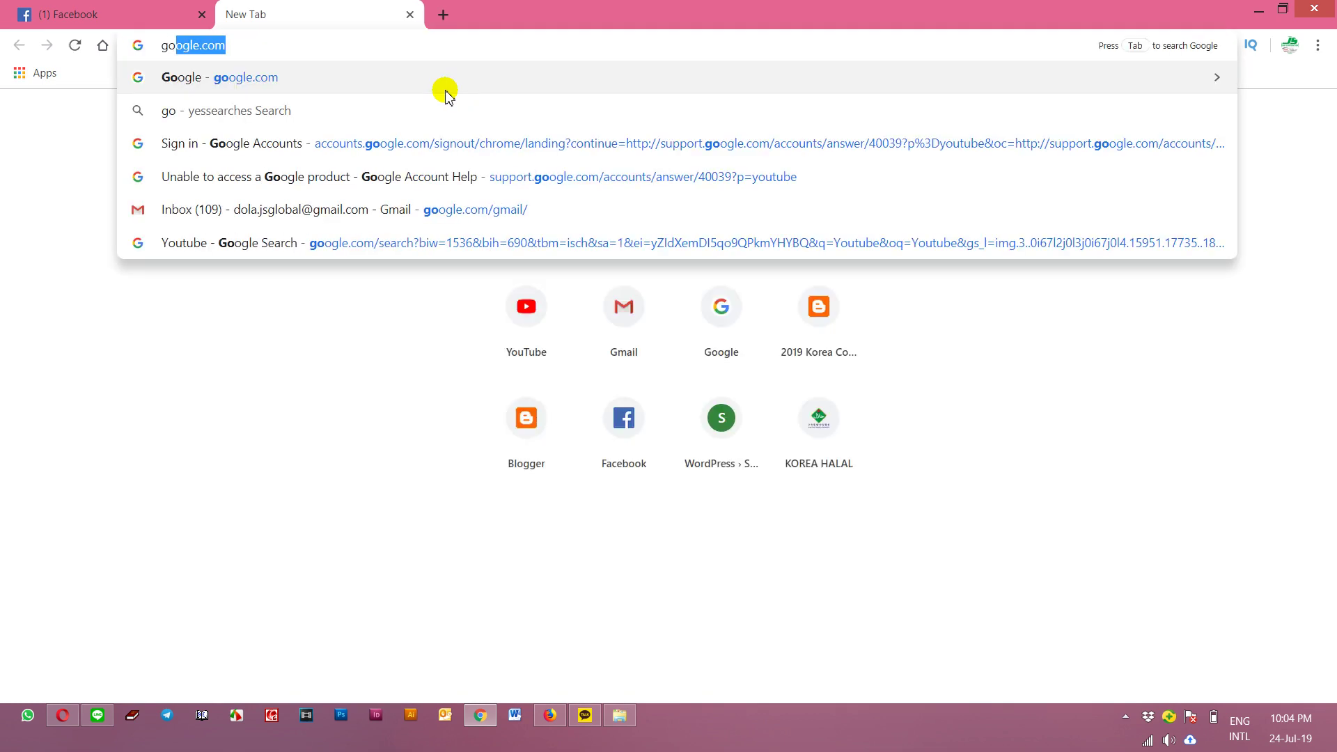
pyautogui.press('Return')
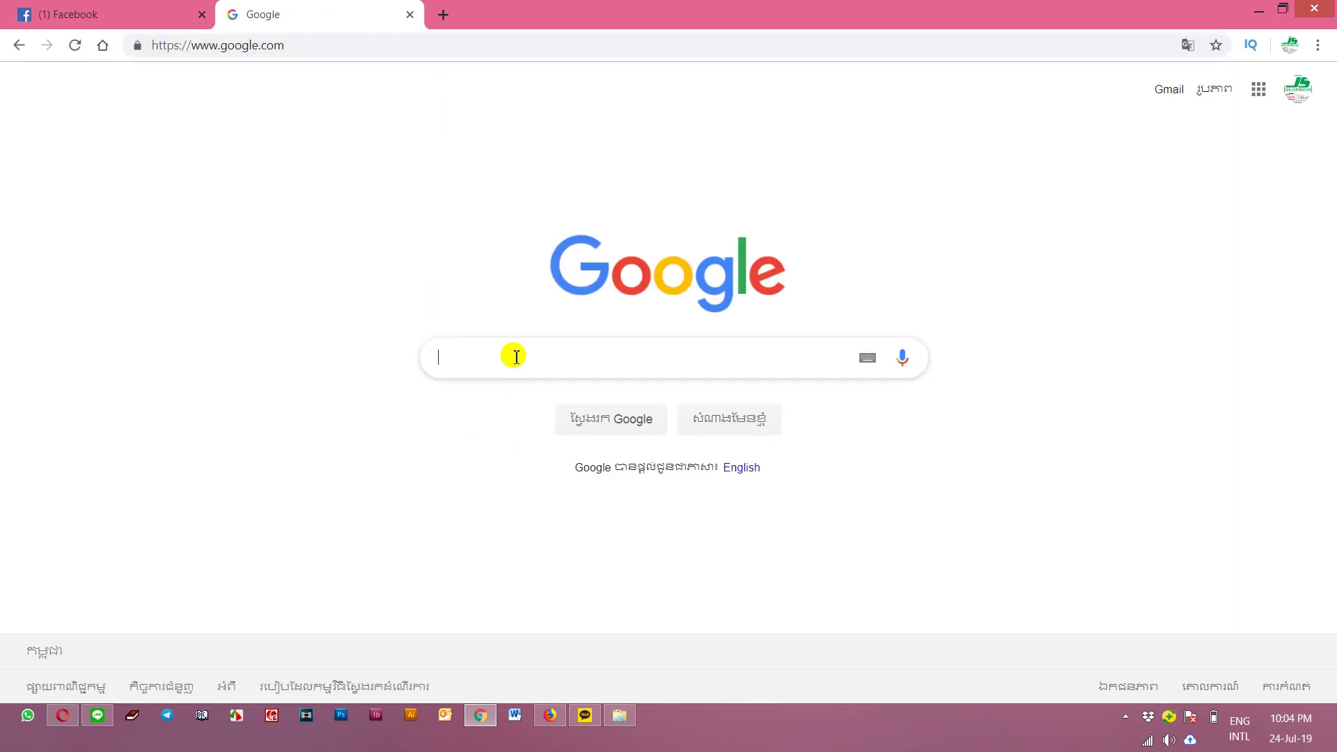
pyautogui.write('usa adrr')
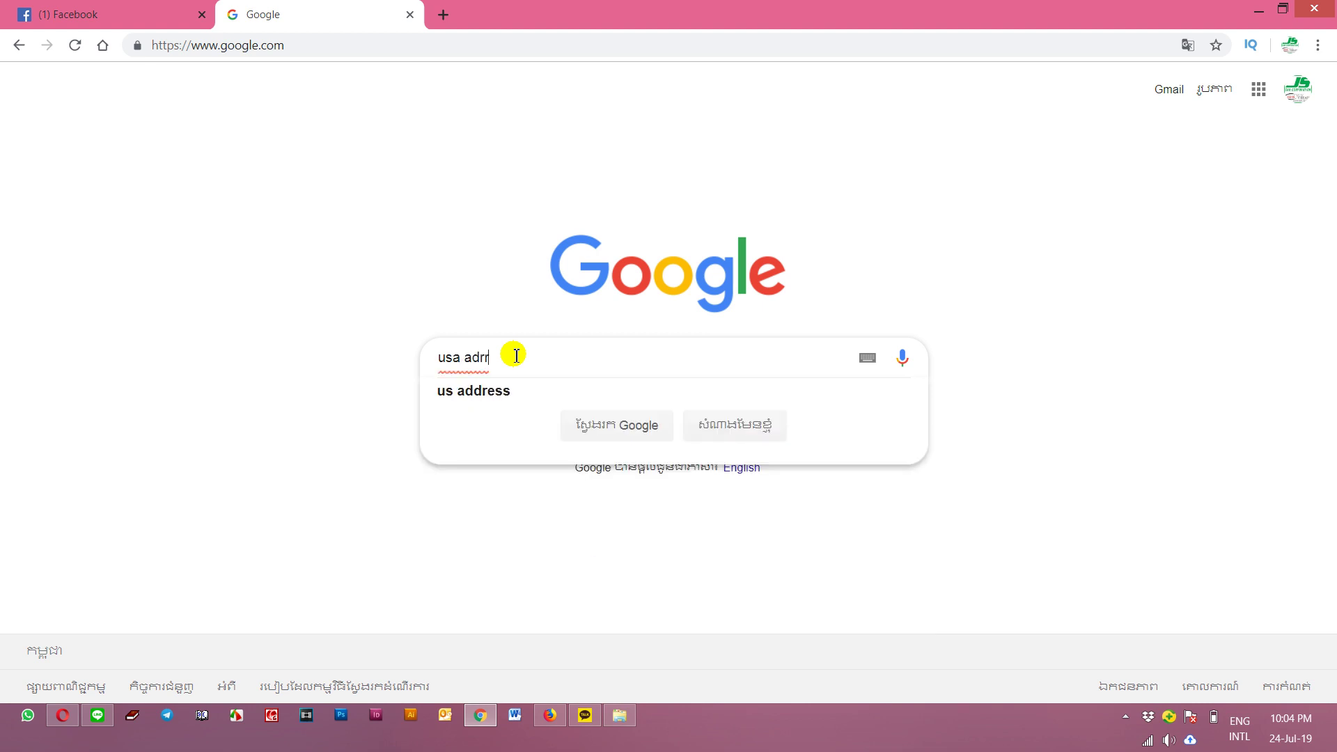
pyautogui.click(515, 381)
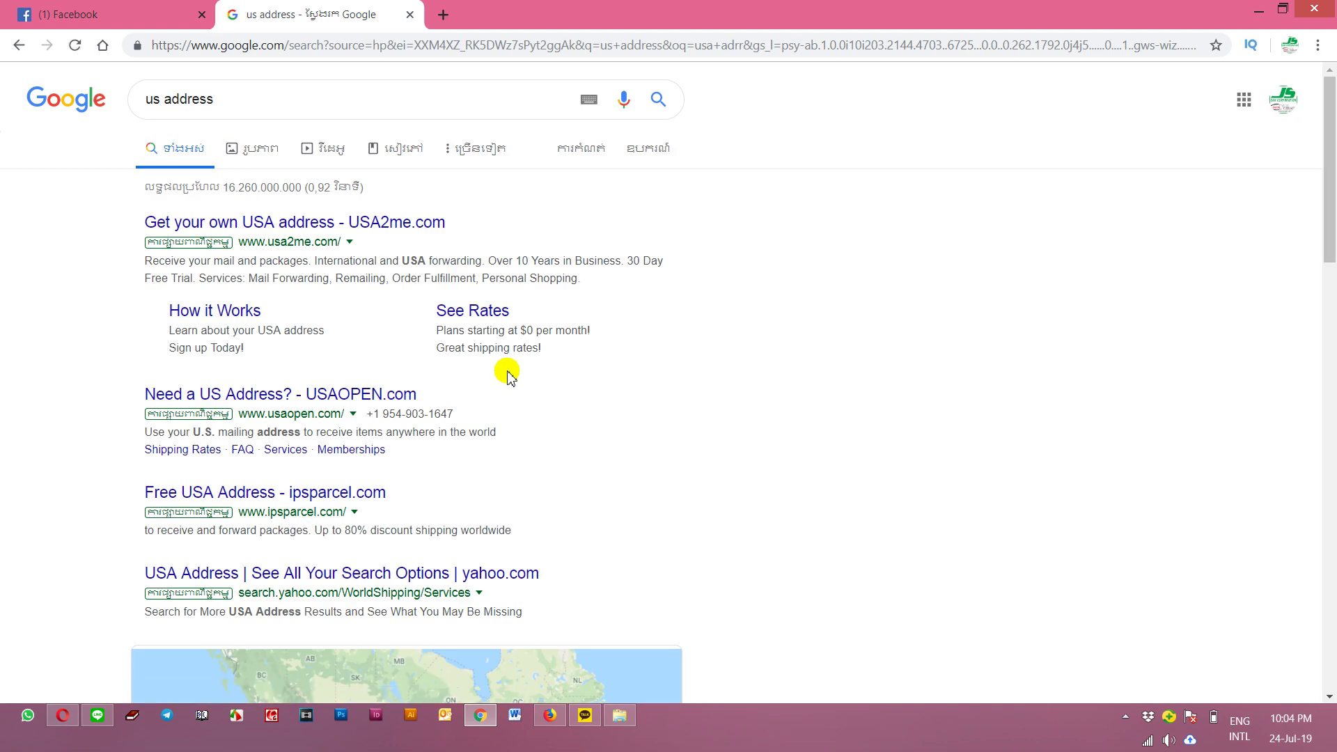
# Step: Open the US Address Generator result from fakeaddressgenerator.com and generate a new random address
pyautogui.scroll(-5, 507, 372)
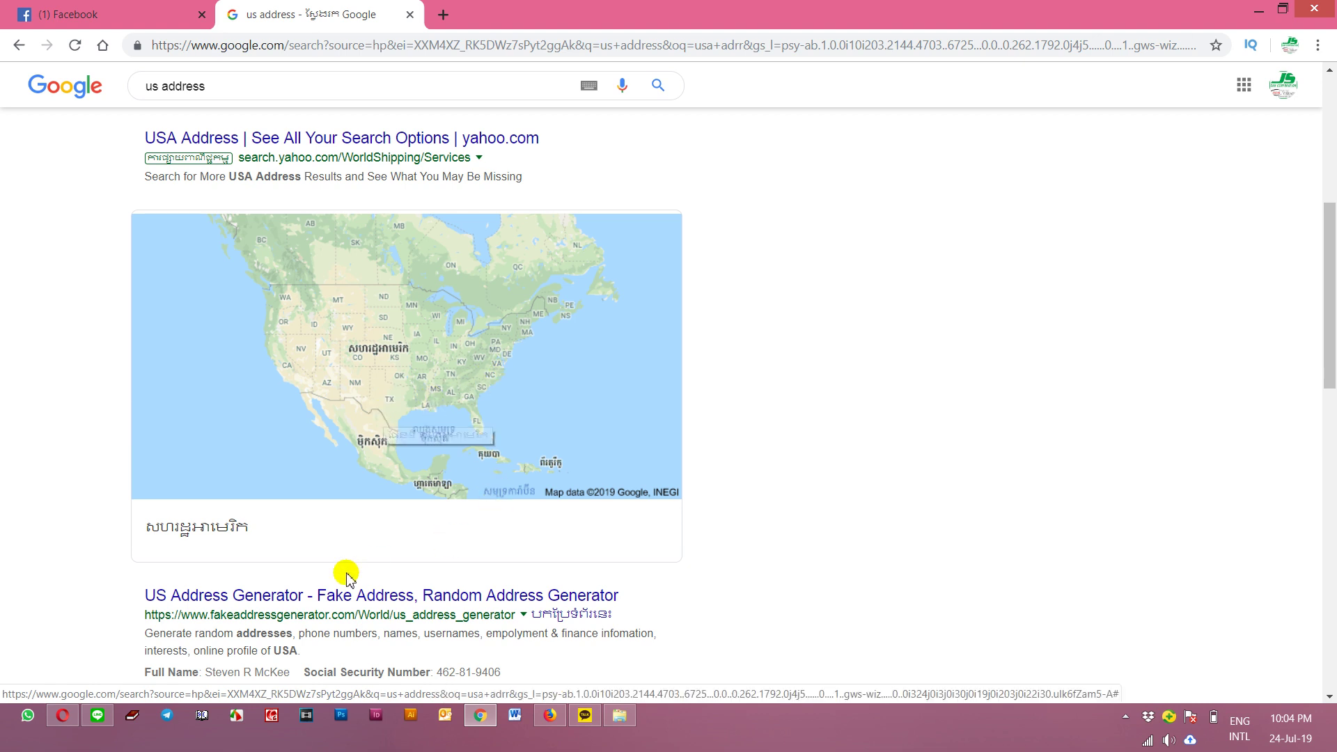
pyautogui.scroll(-1, 432, 584)
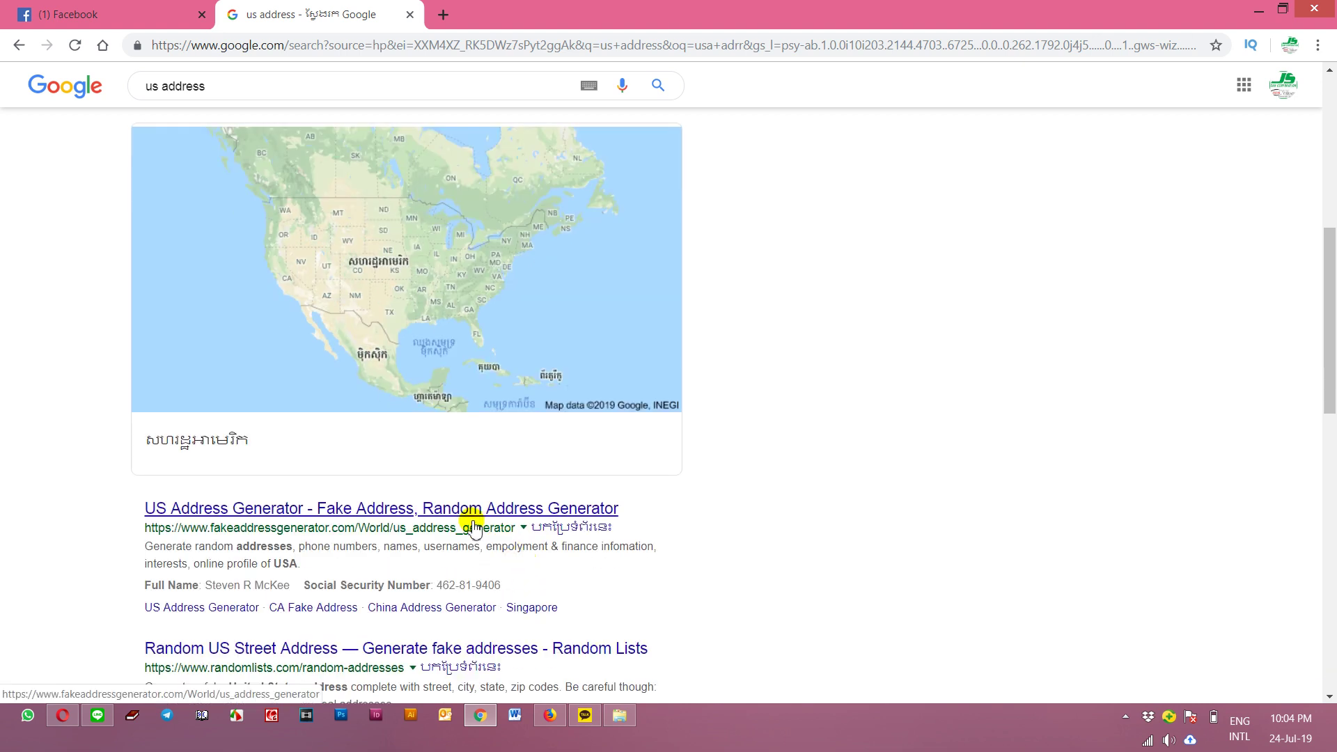
pyautogui.click(471, 518)
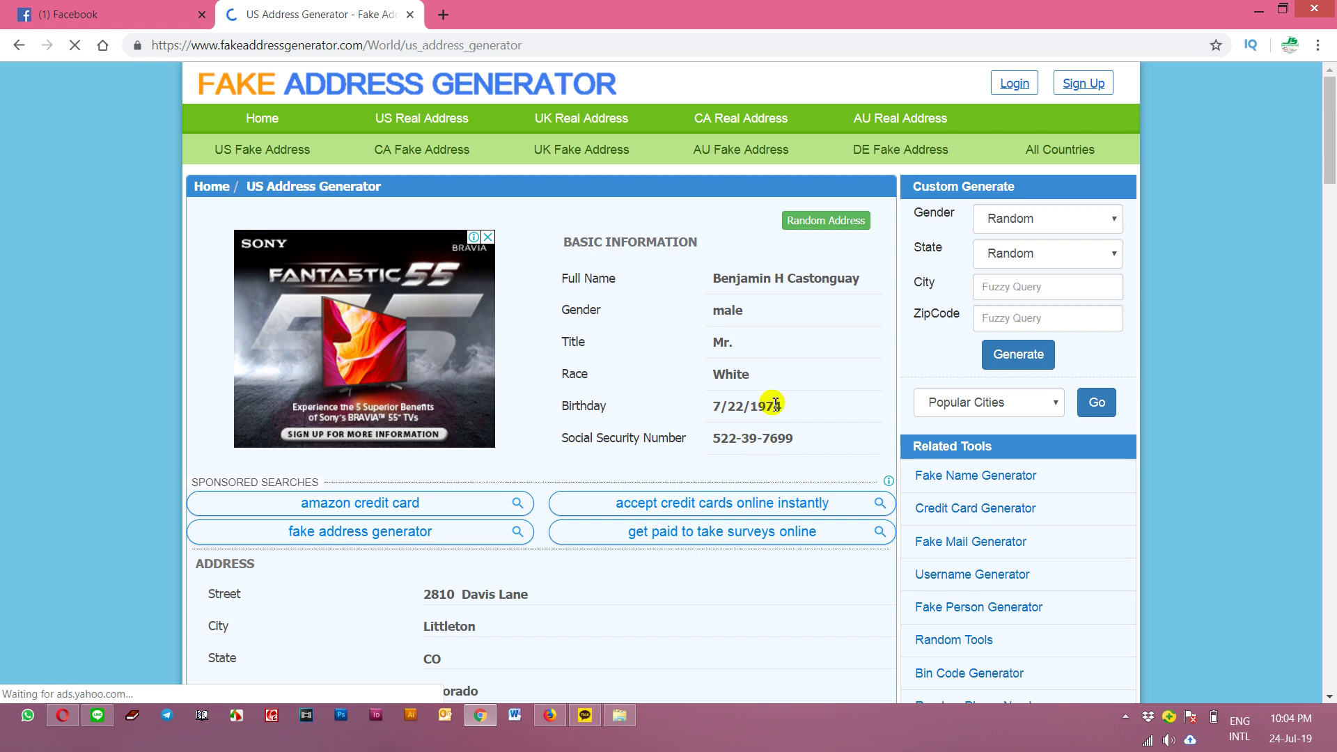
pyautogui.click(839, 221)
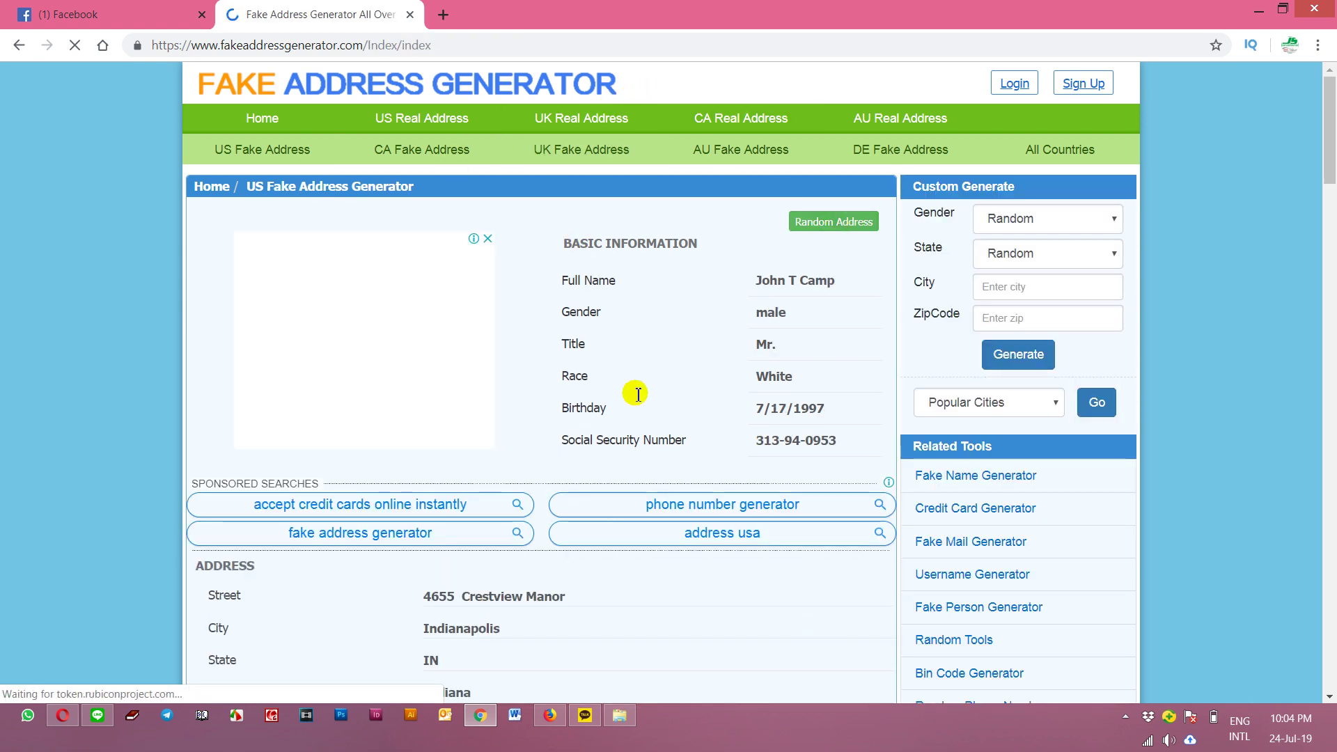
# Step: Copy the generated street address into the Street Address field of the new Facebook Page form
pyautogui.scroll(-1, 764, 479)
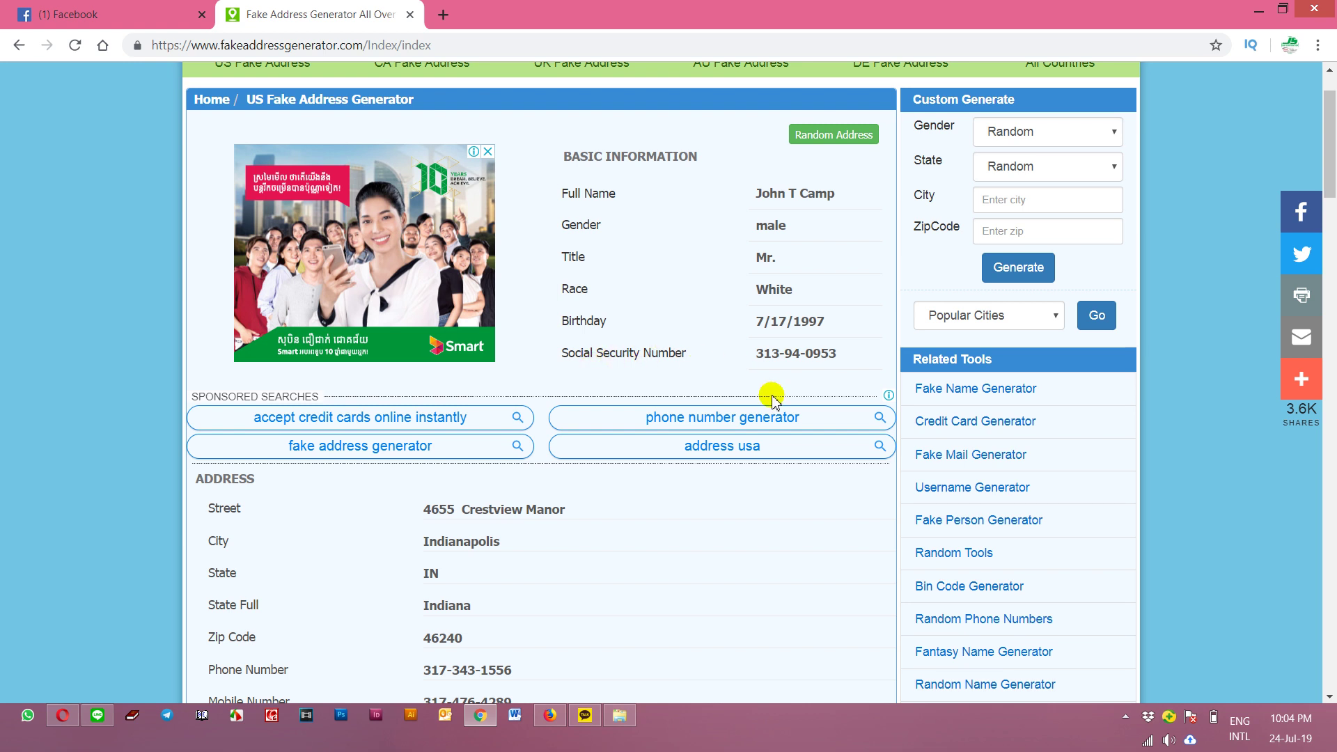
pyautogui.scroll(-2, 689, 463)
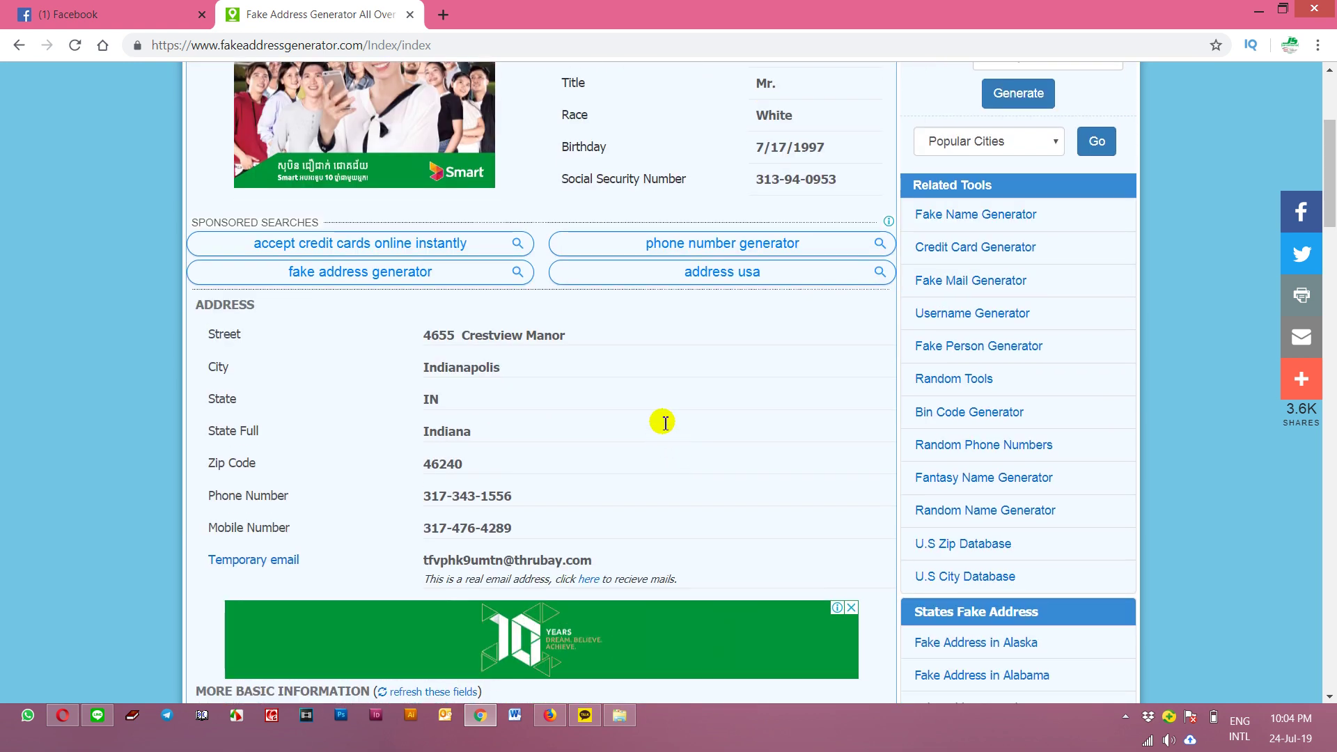
pyautogui.tripleClick(442, 336)
pyautogui.hotkey('ctrl', 'c')
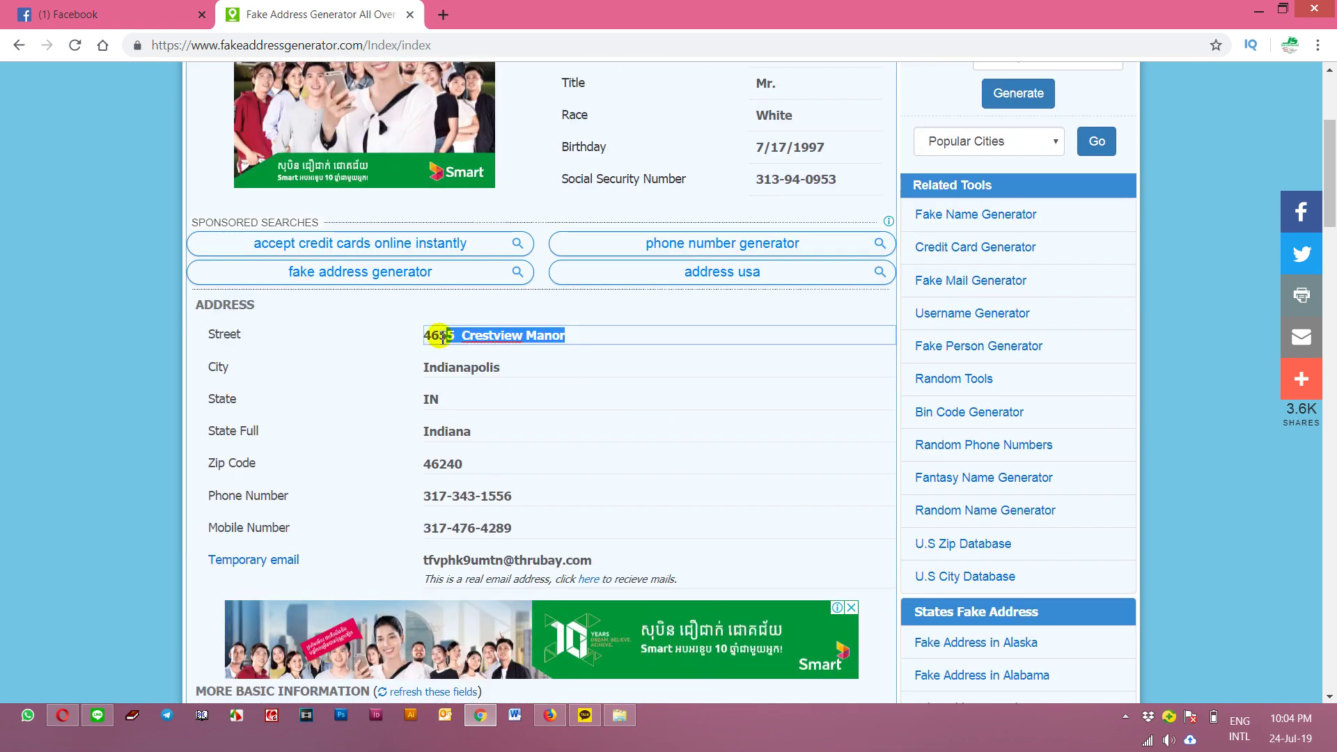
pyautogui.click(144, 13)
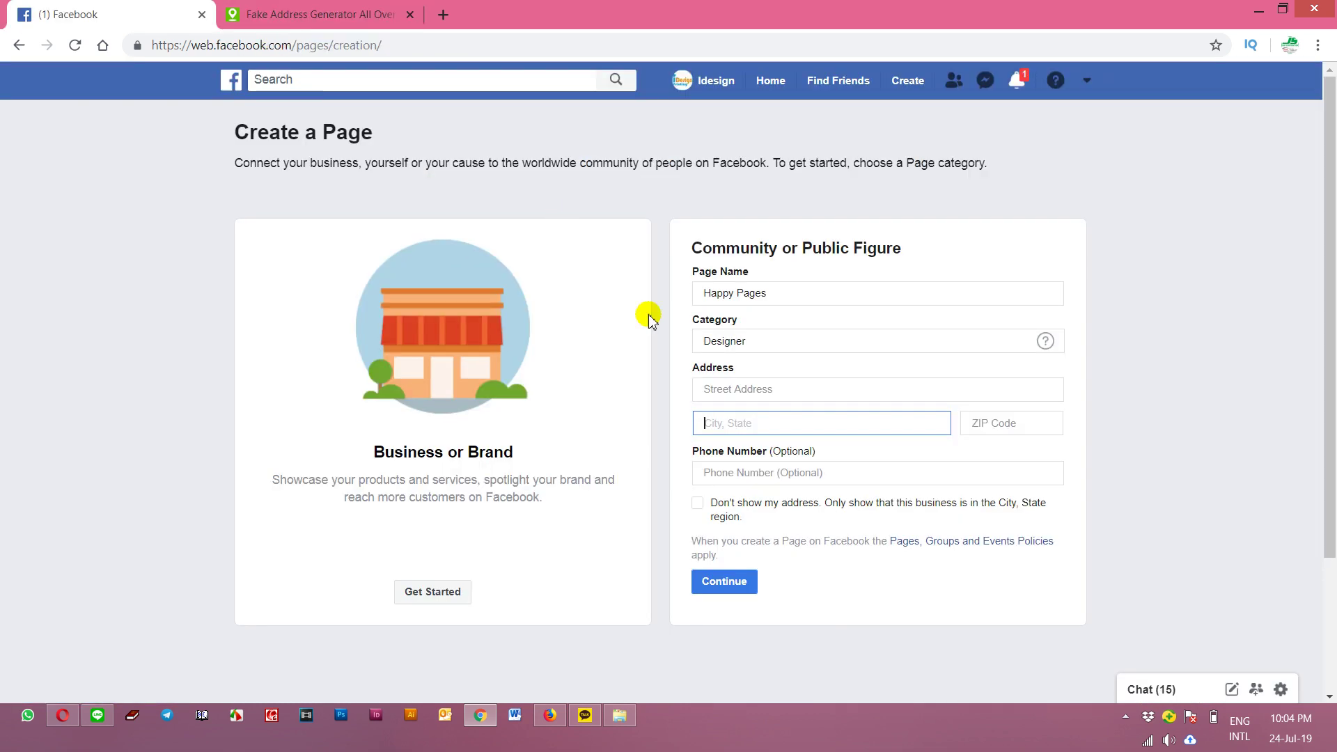
pyautogui.click(766, 388)
pyautogui.hotkey('ctrl', 'v')
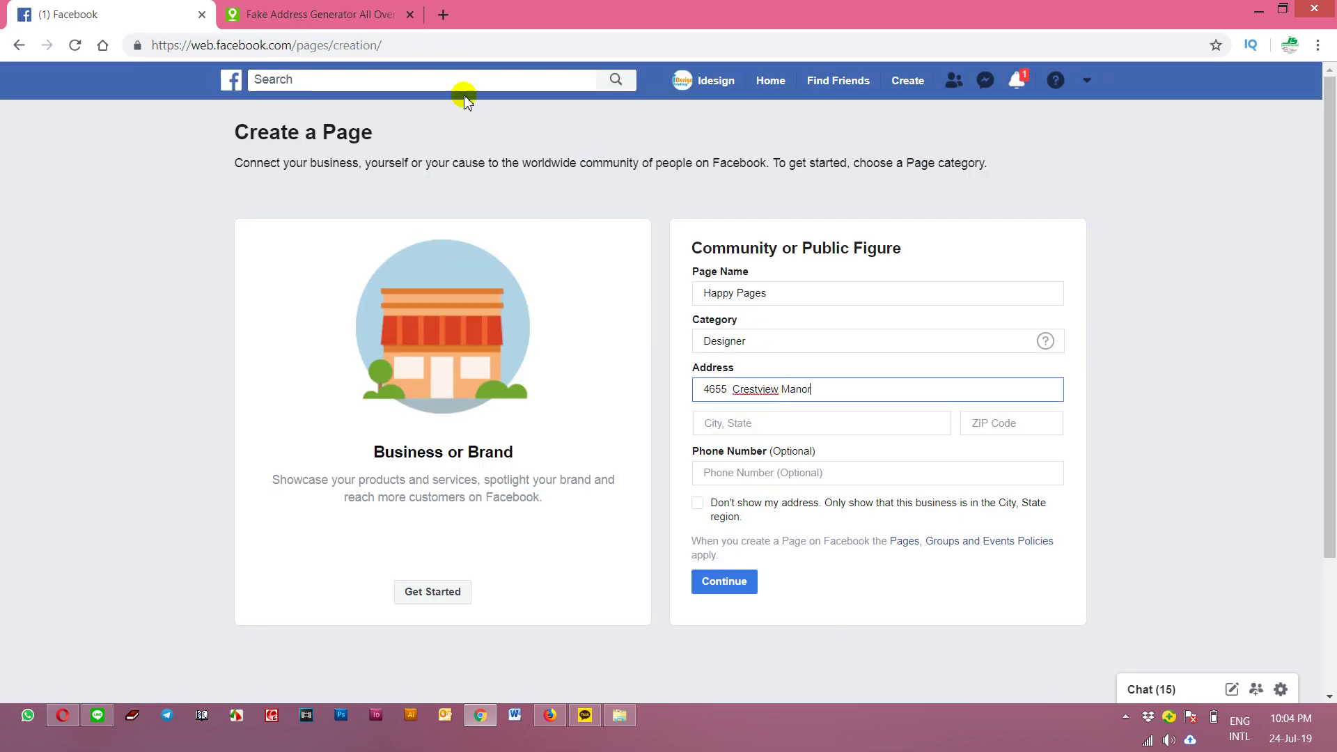
# Step: Return to the fake address generator and look through the list of states for custom address generation
pyautogui.click(342, 14)
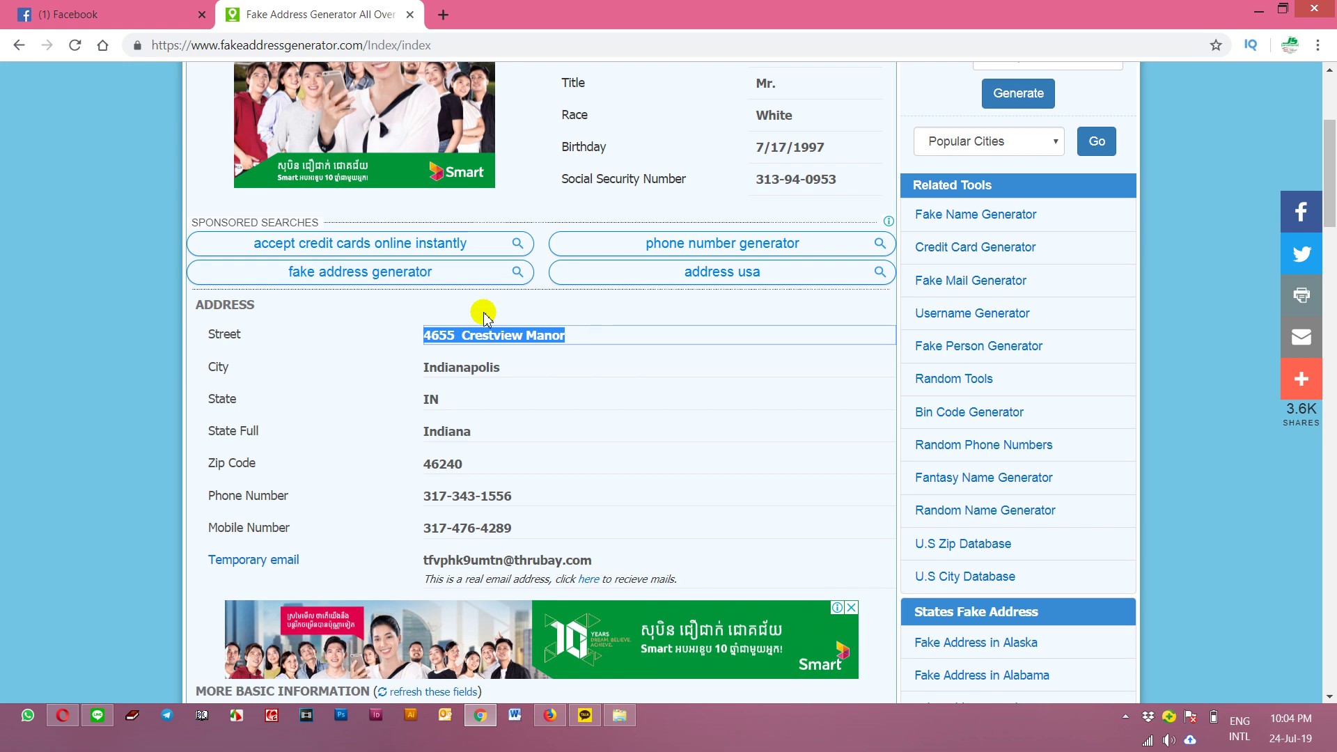
pyautogui.moveTo(507, 367); pyautogui.dragTo(425, 374)
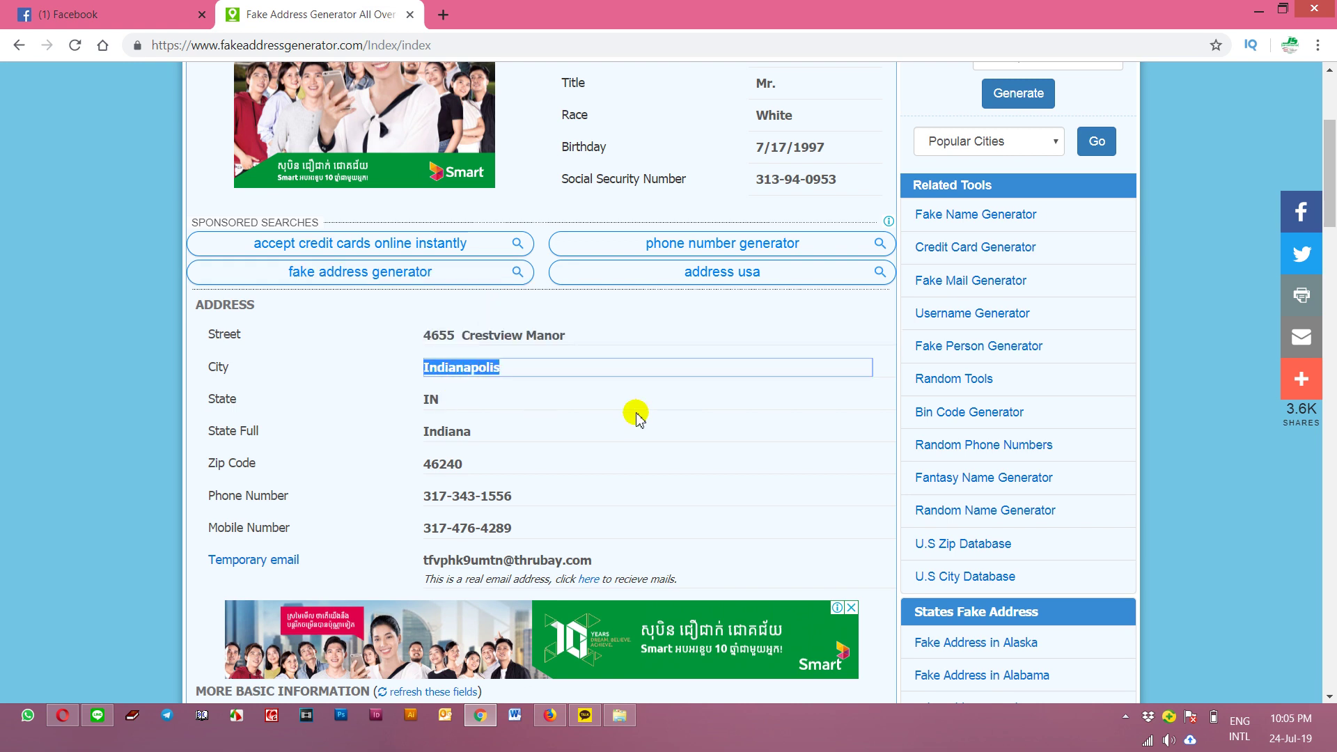
pyautogui.scroll(3, 724, 428)
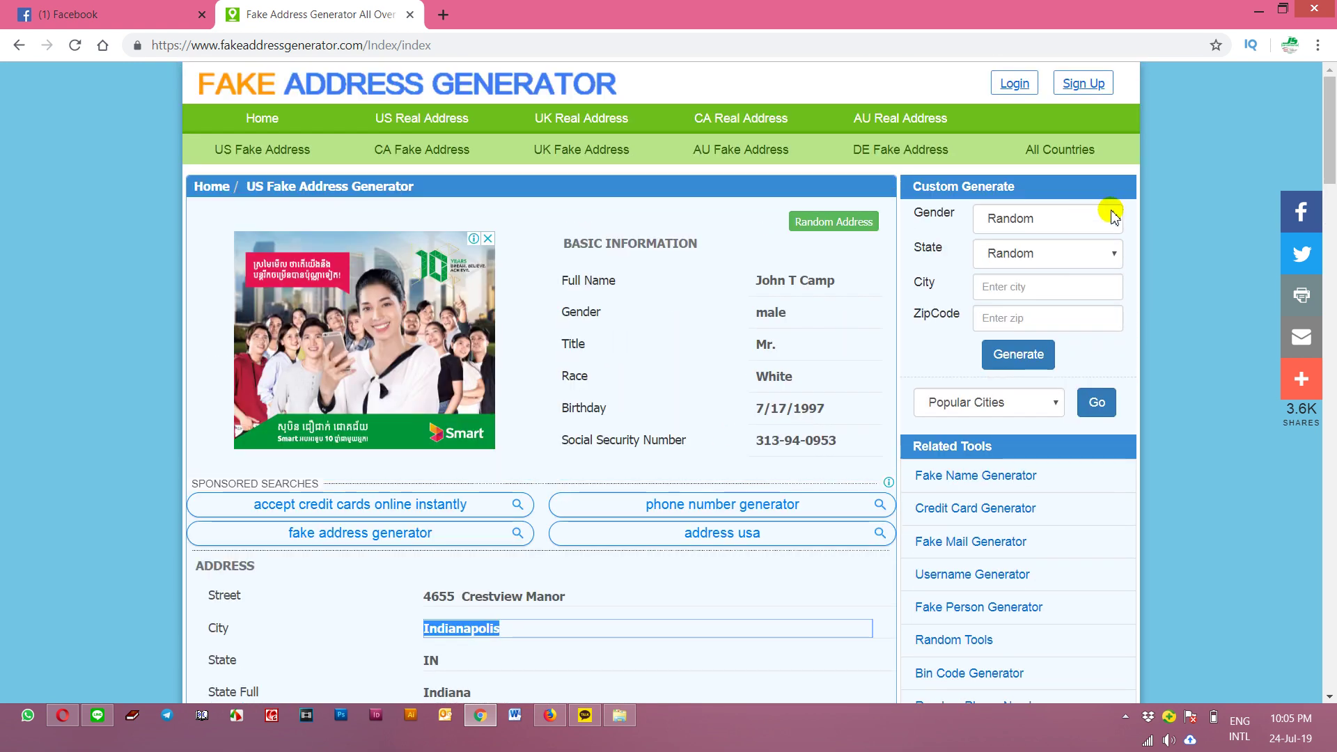
pyautogui.click(1115, 255)
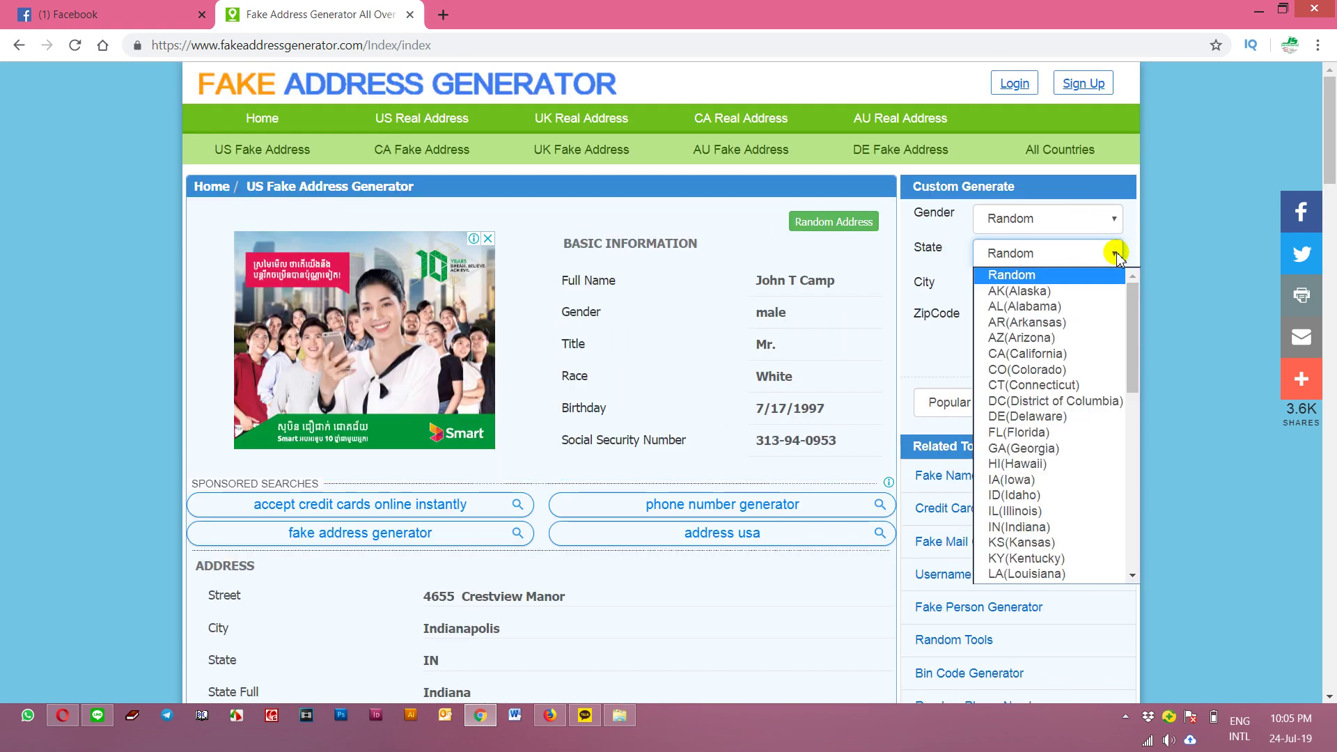
pyautogui.moveTo(1132, 293); pyautogui.dragTo(1128, 243)
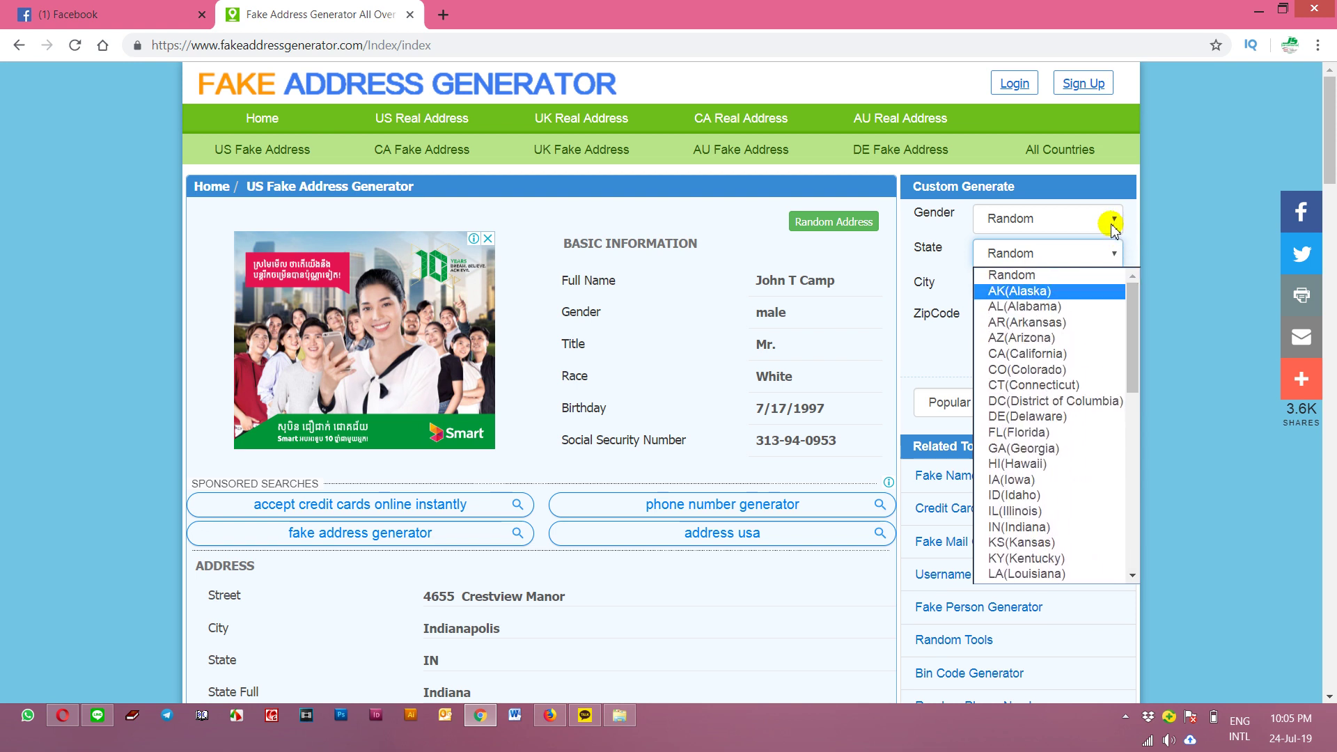
pyautogui.click(1129, 238)
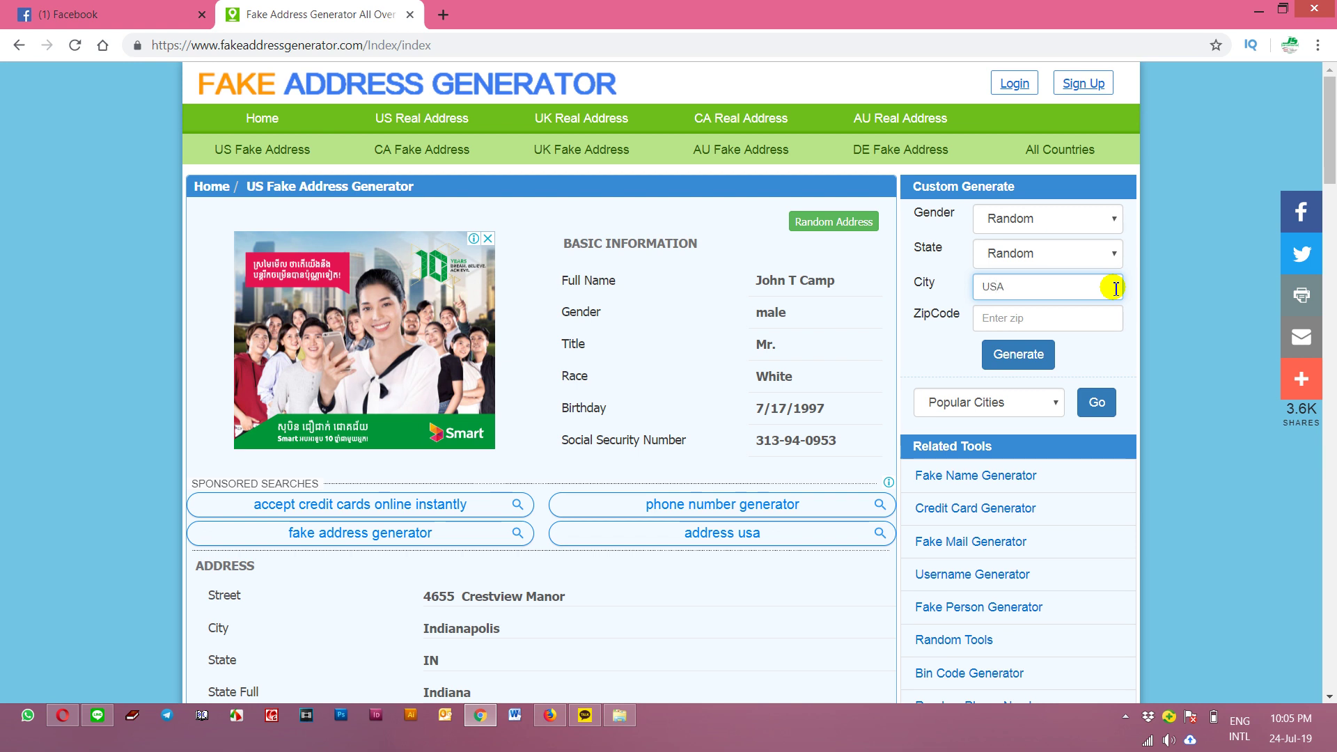
# Step: Try to generate a custom address with USA as the city, and go back to the earlier US Address Generator page
pyautogui.click(1115, 287)
pyautogui.write('USA')
pyautogui.click(1009, 354)
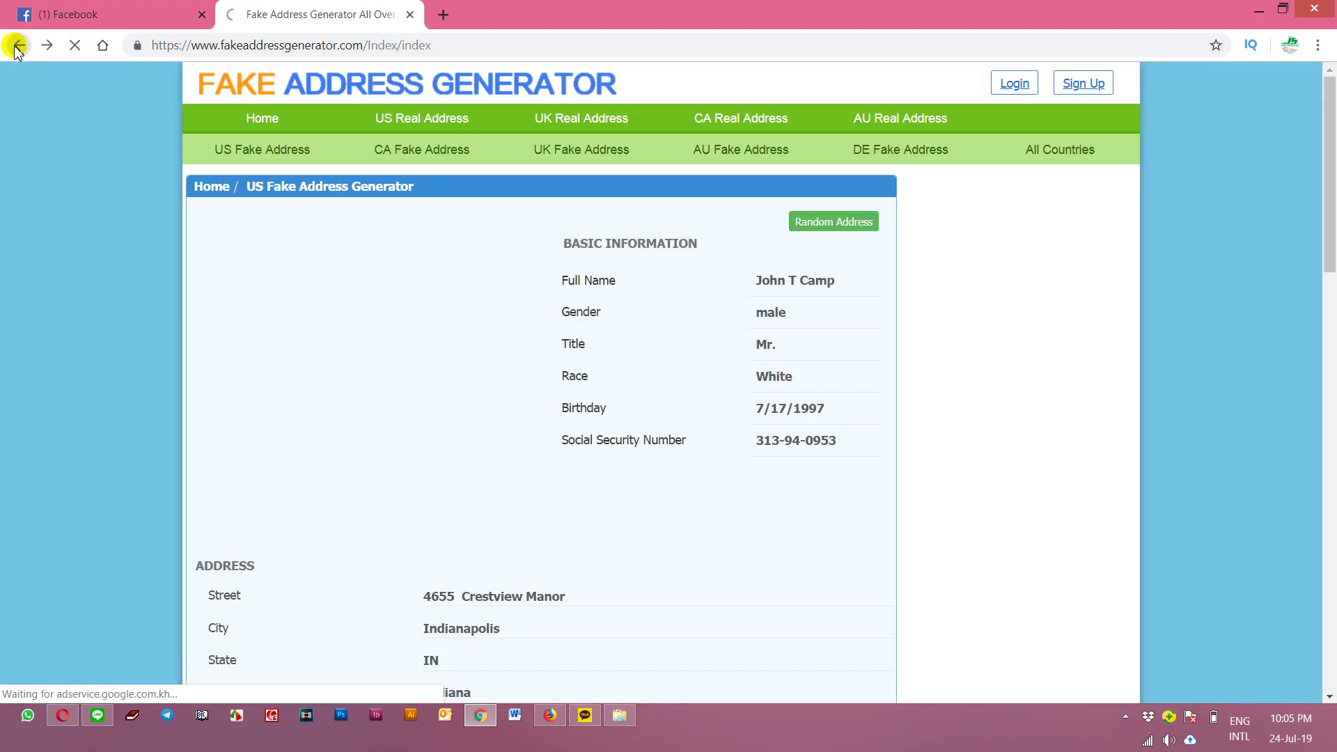
pyautogui.click(17, 46)
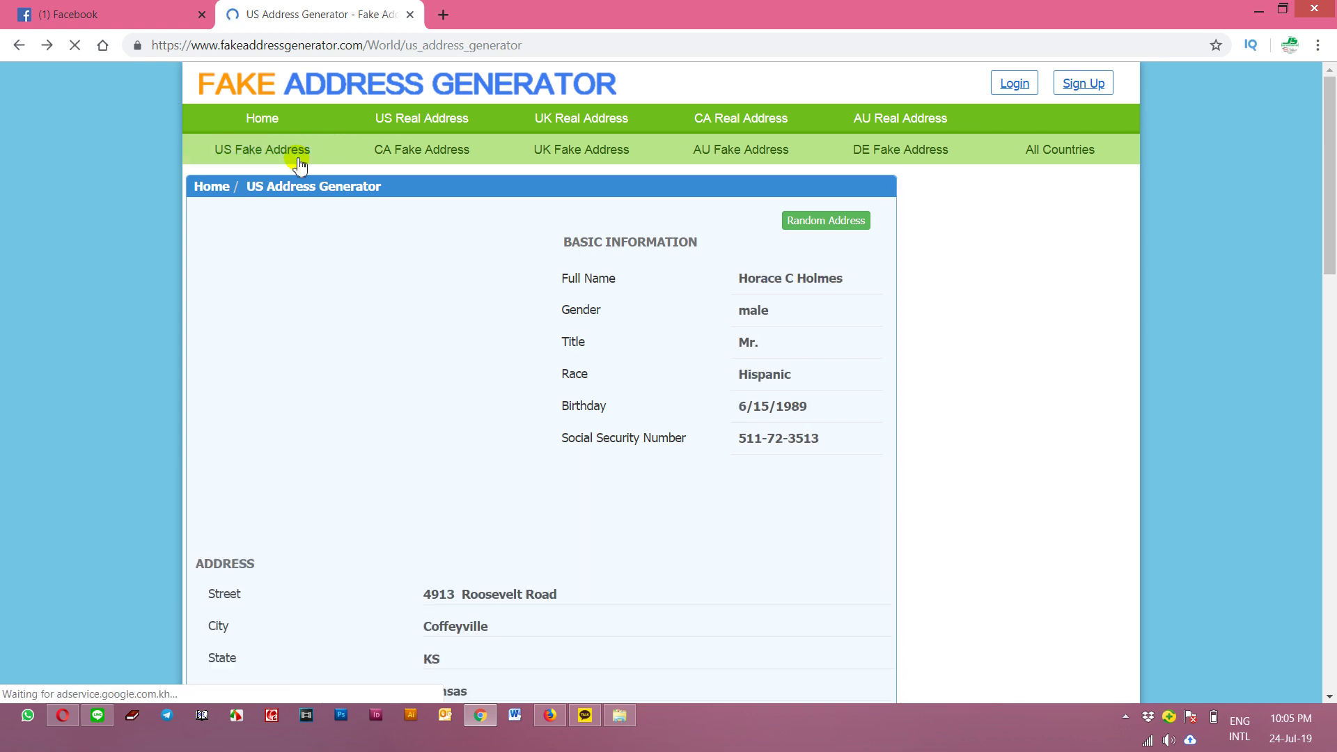
# Step: Find the country list at the end of the US Address Generator page and open the Korea address generator
pyautogui.scroll(-5, 738, 588)
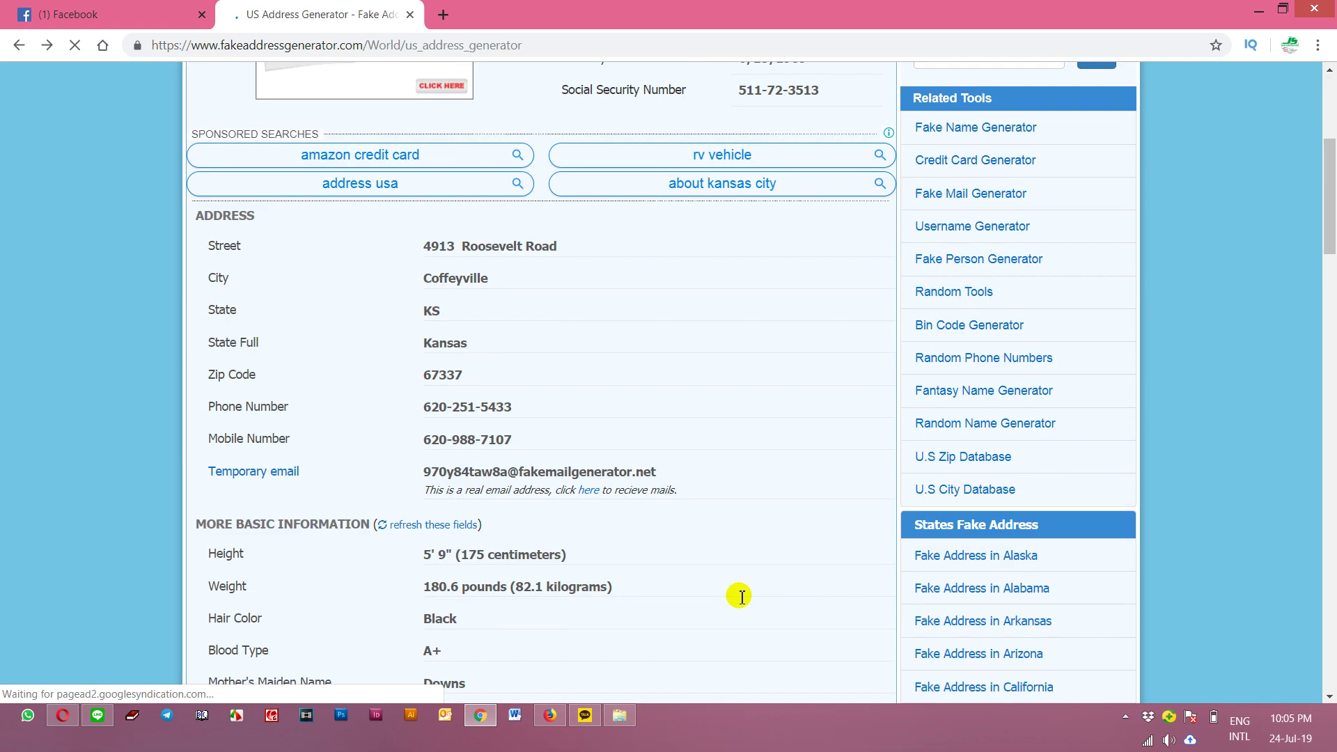
pyautogui.scroll(-4, 738, 586)
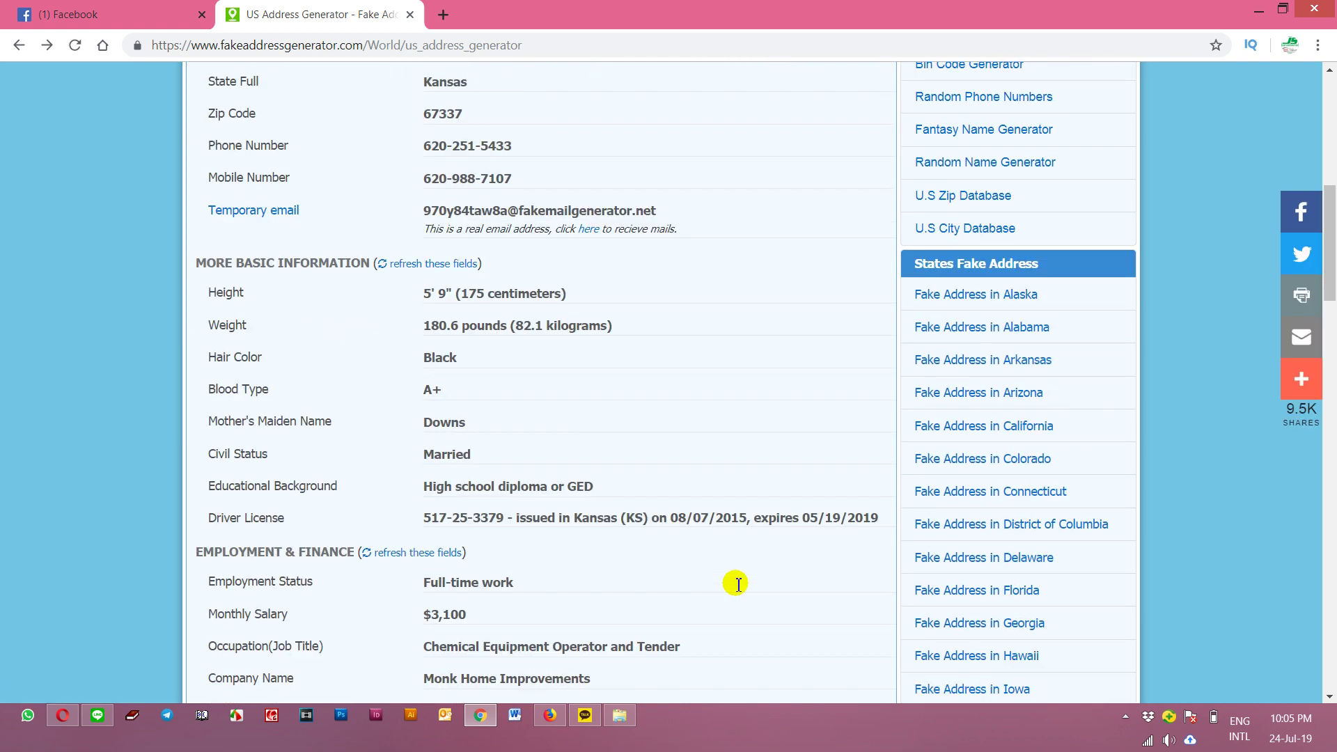
pyautogui.scroll(-4, 737, 584)
pyautogui.scroll(-4, 738, 588)
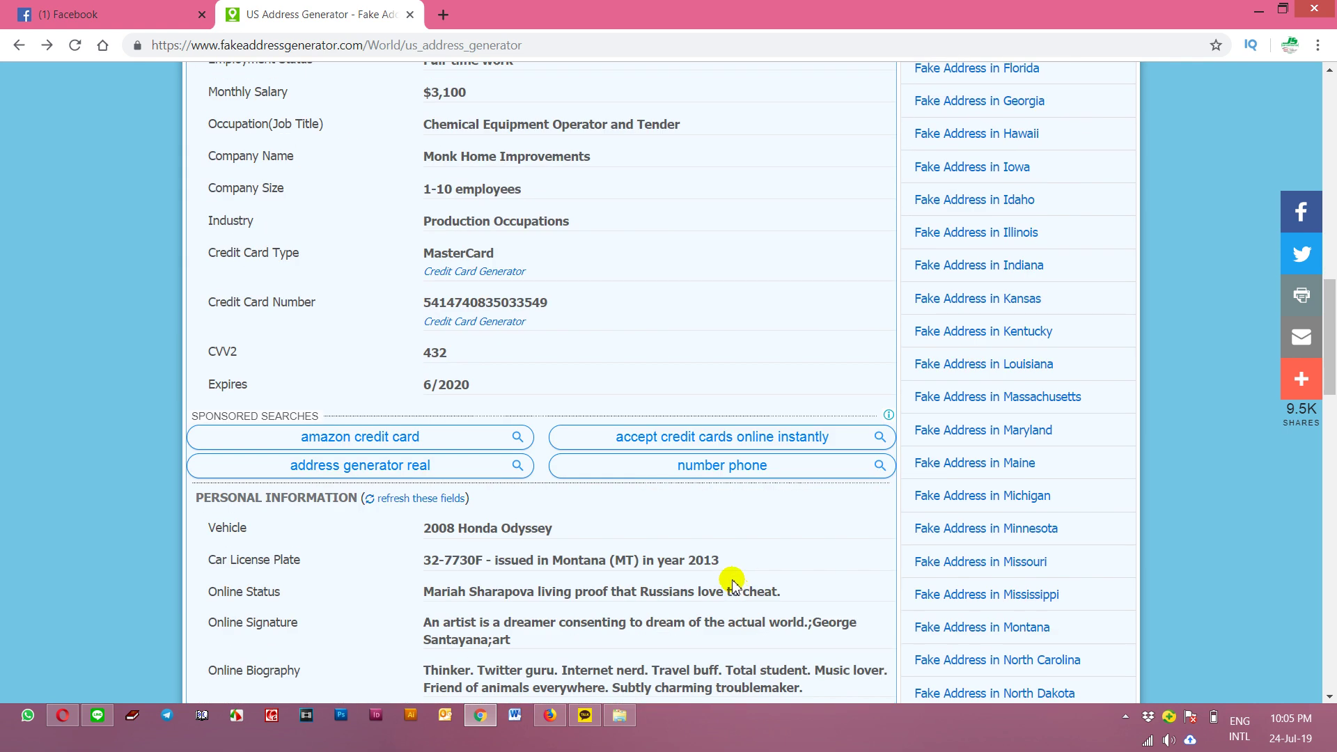
pyautogui.scroll(-1, 733, 583)
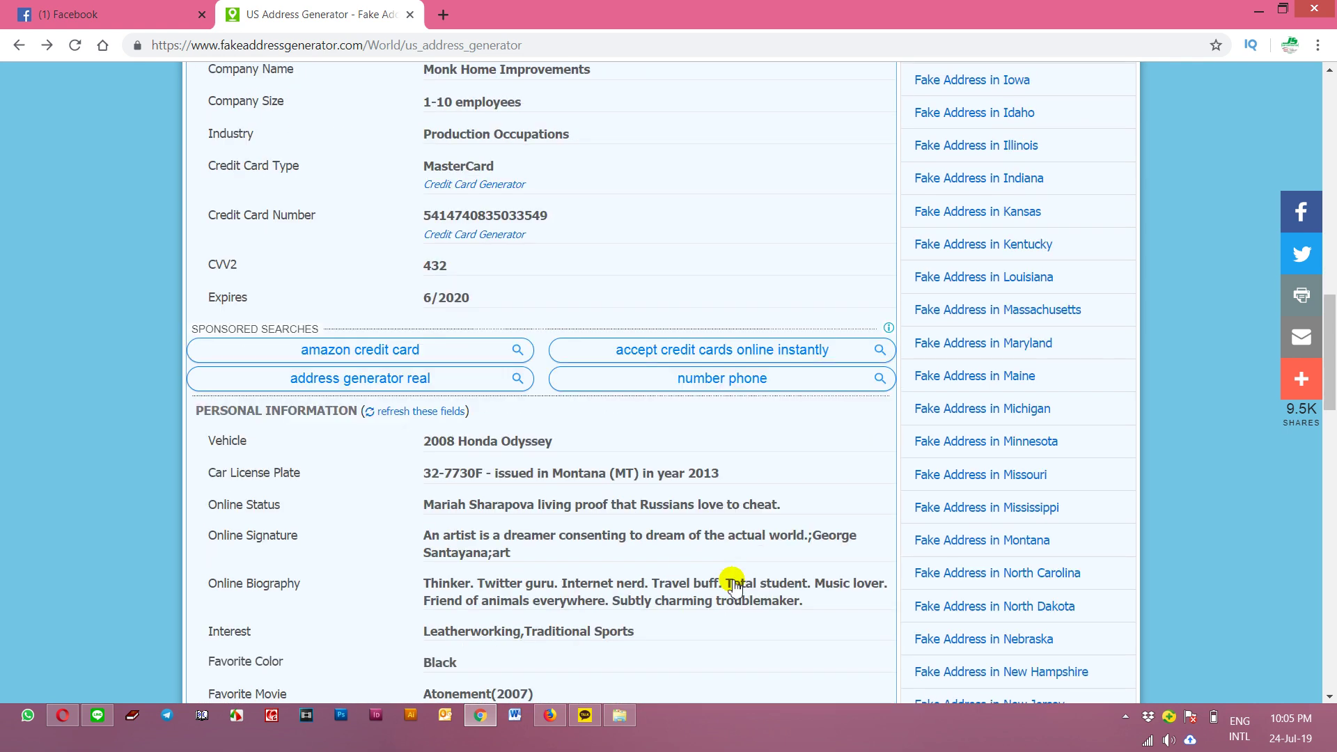
pyautogui.scroll(-9, 733, 584)
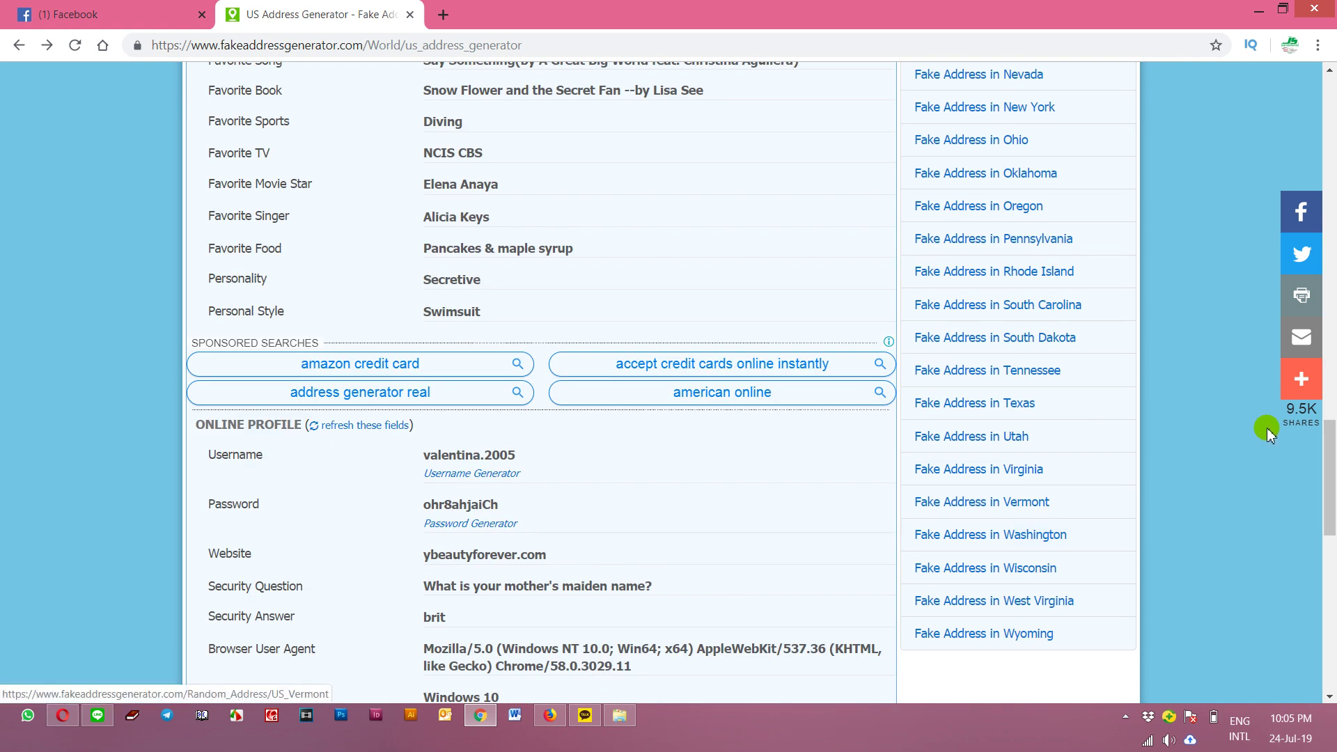
pyautogui.moveTo(1329, 446); pyautogui.dragTo(1331, 607)
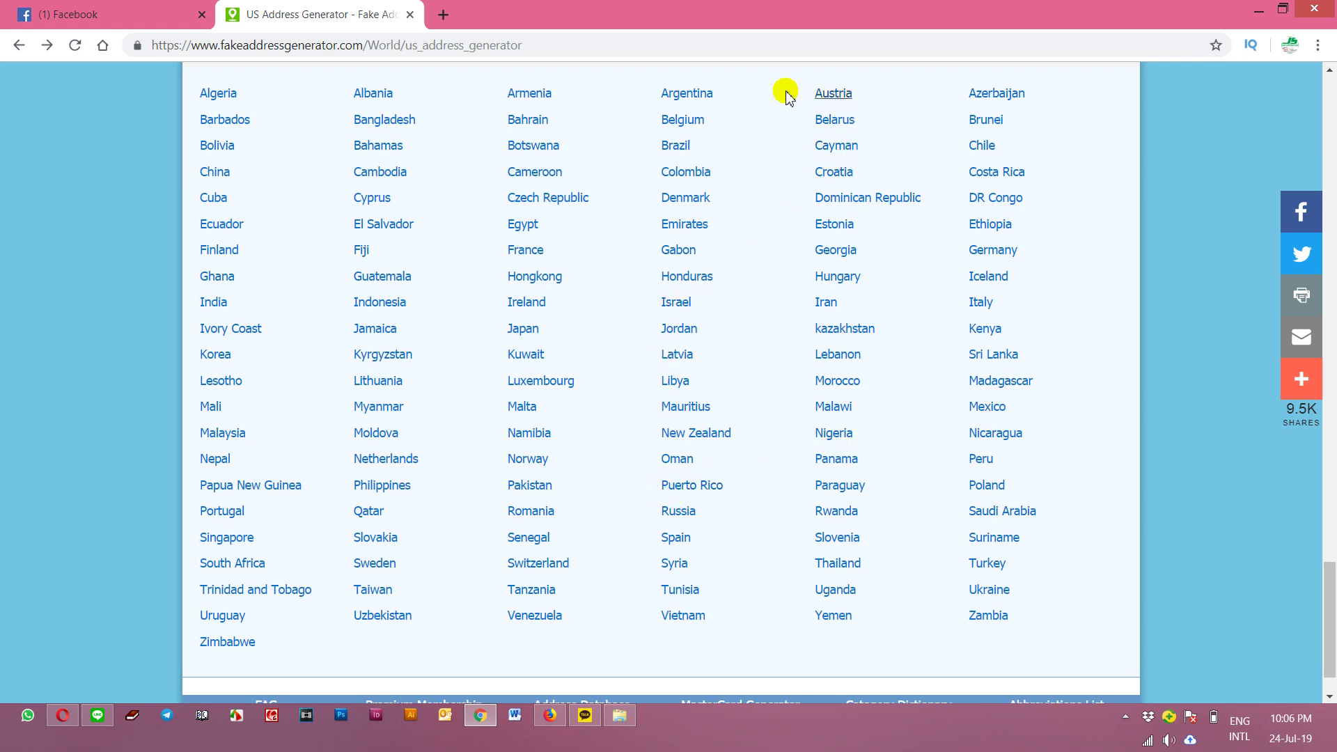
pyautogui.click(219, 355)
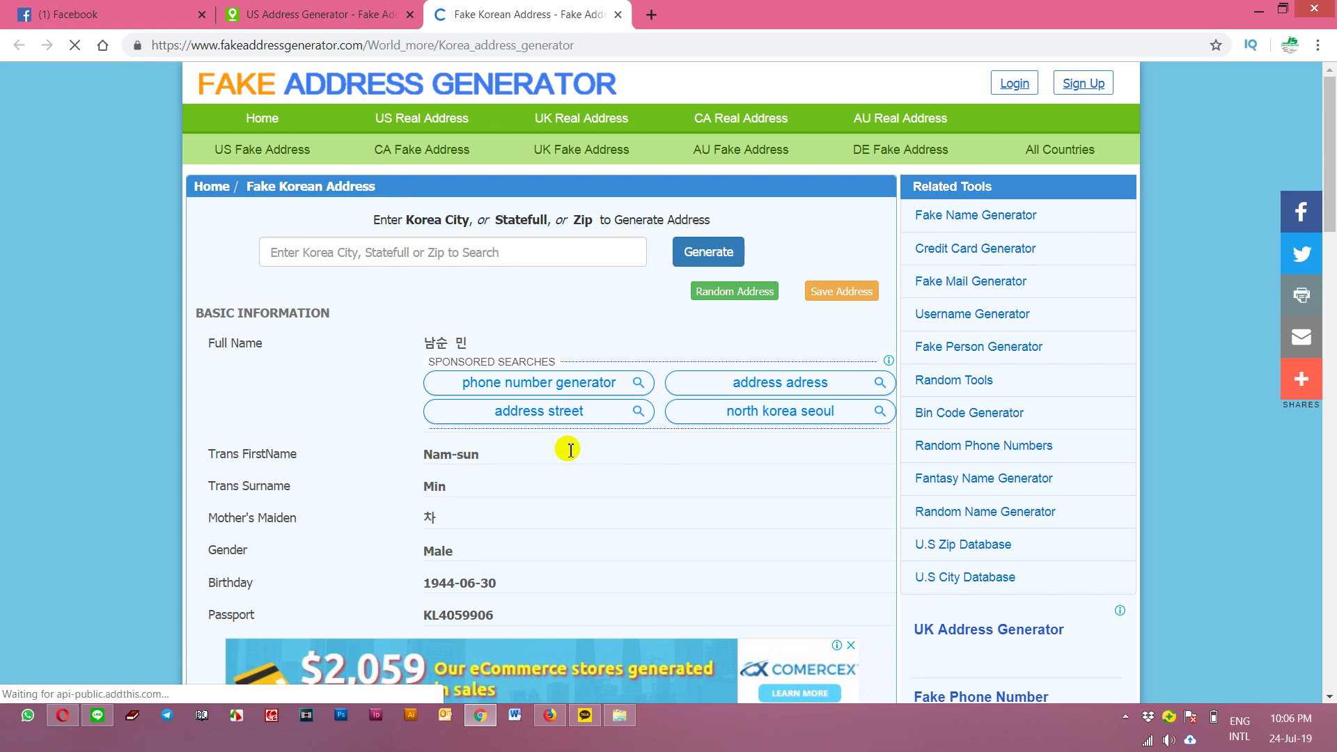
# Step: Replace the street address in the Facebook Page form with the generated Korean address in its Trans Address version
pyautogui.scroll(-5, 570, 449)
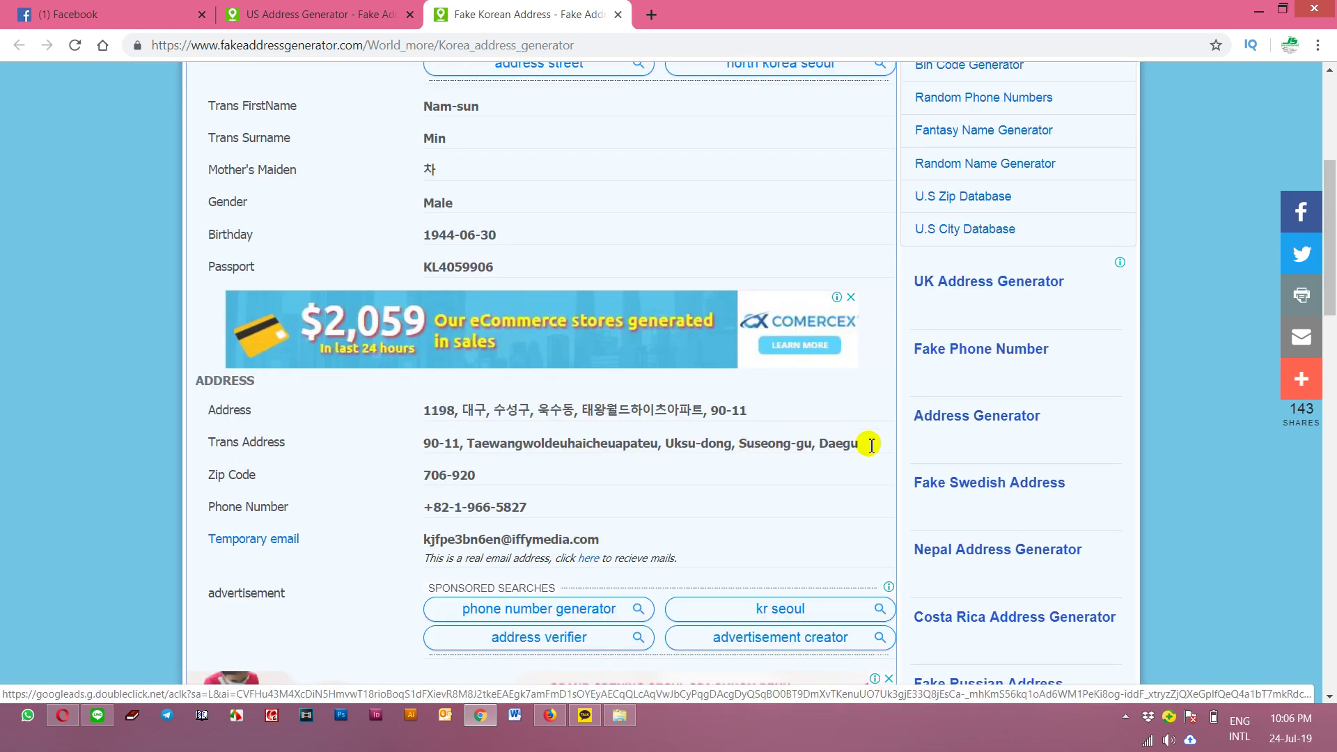
pyautogui.moveTo(869, 441); pyautogui.dragTo(430, 443)
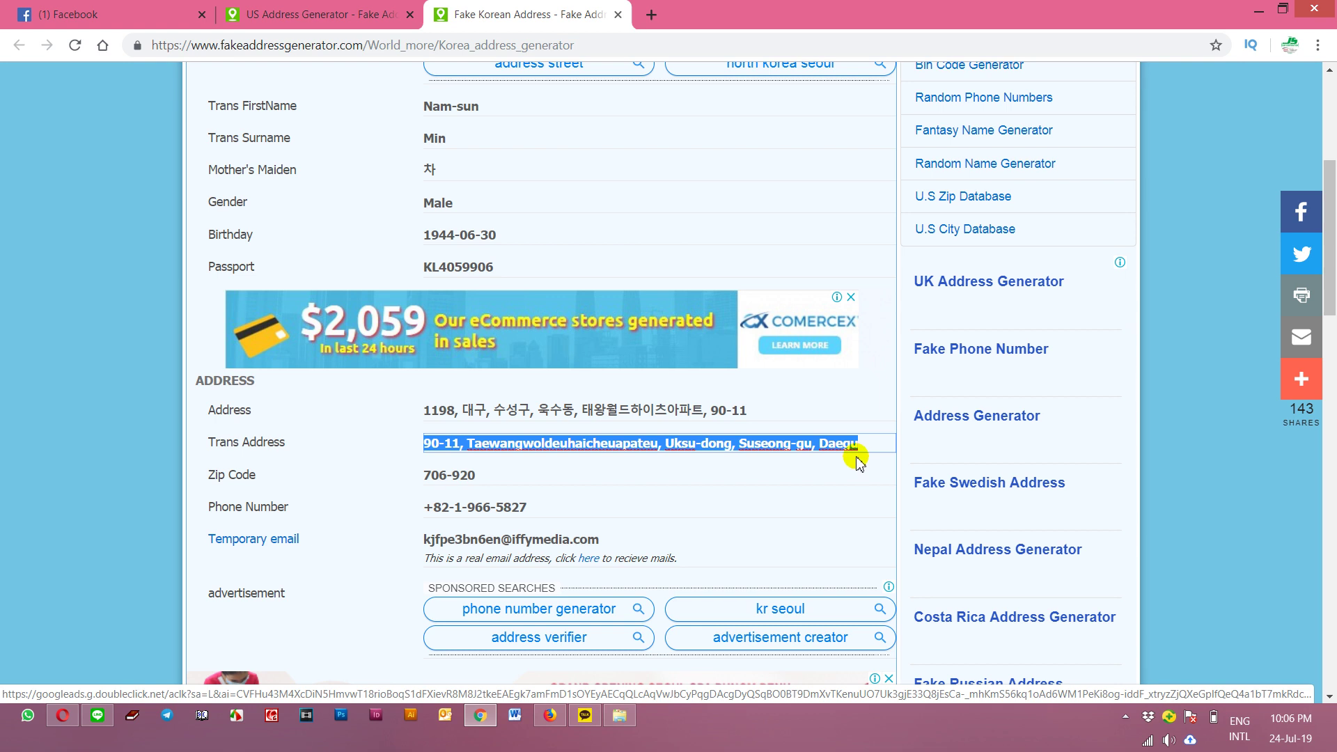
pyautogui.click(164, 19)
pyautogui.moveTo(844, 388); pyautogui.dragTo(617, 388)
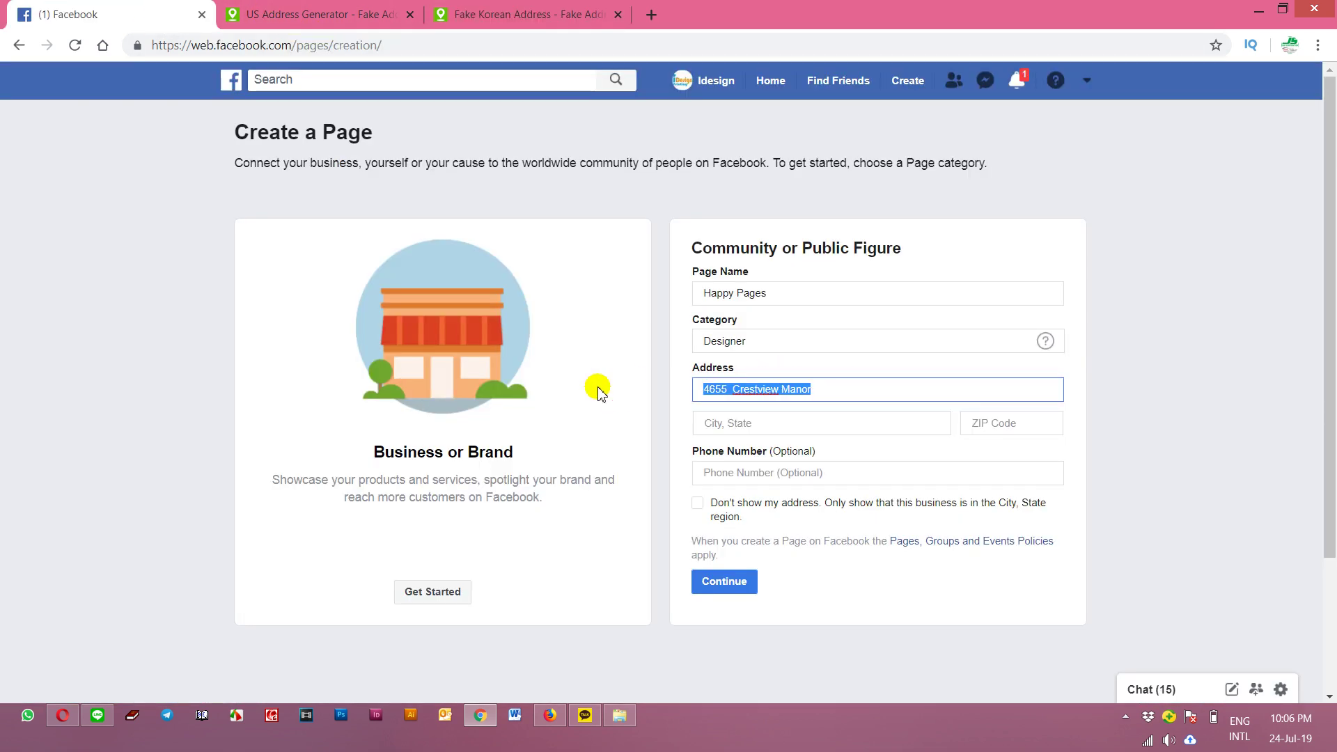
pyautogui.write('90-11, Taewangwoldeuhaicheuapateu, Uksu-dong, Suseong-gu, Daegu')
# Step: Copy the city from the end of the street address into the City, State field and enable "Don't show my address"
pyautogui.click(771, 418)
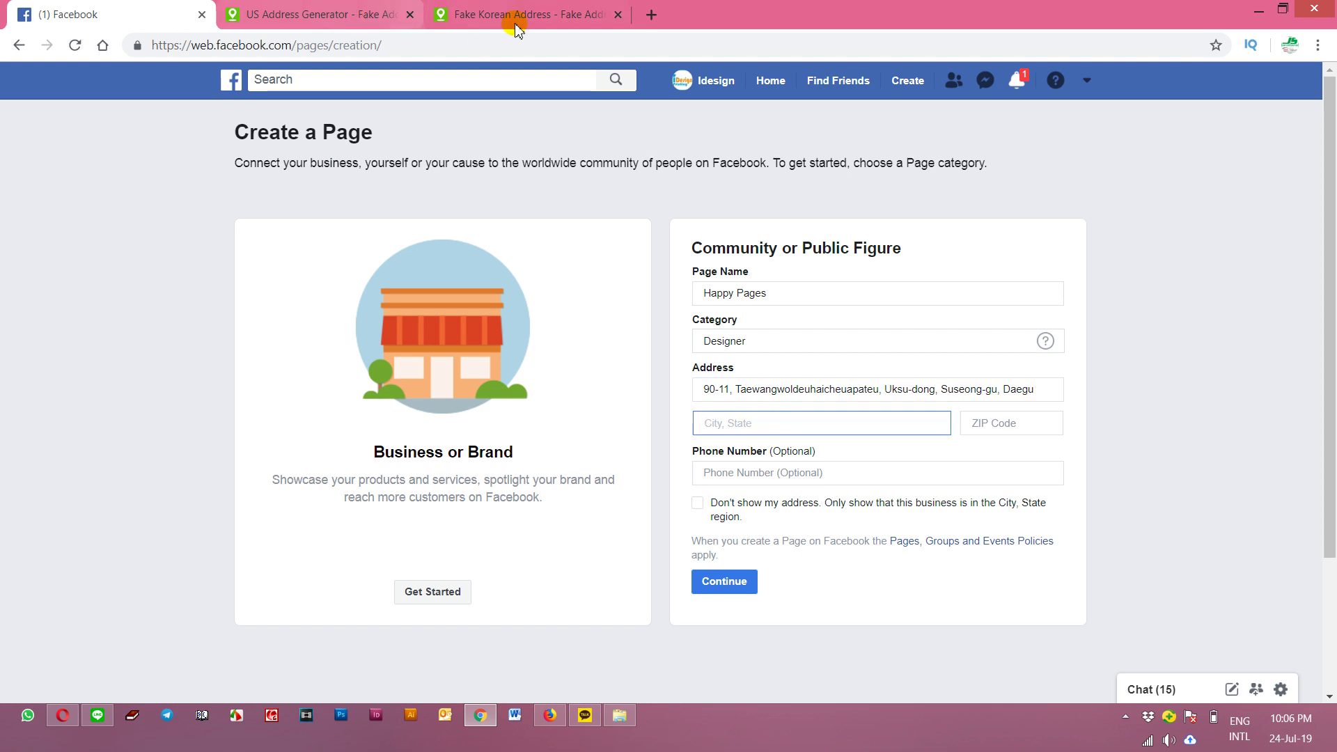
pyautogui.moveTo(1040, 391); pyautogui.dragTo(1016, 390)
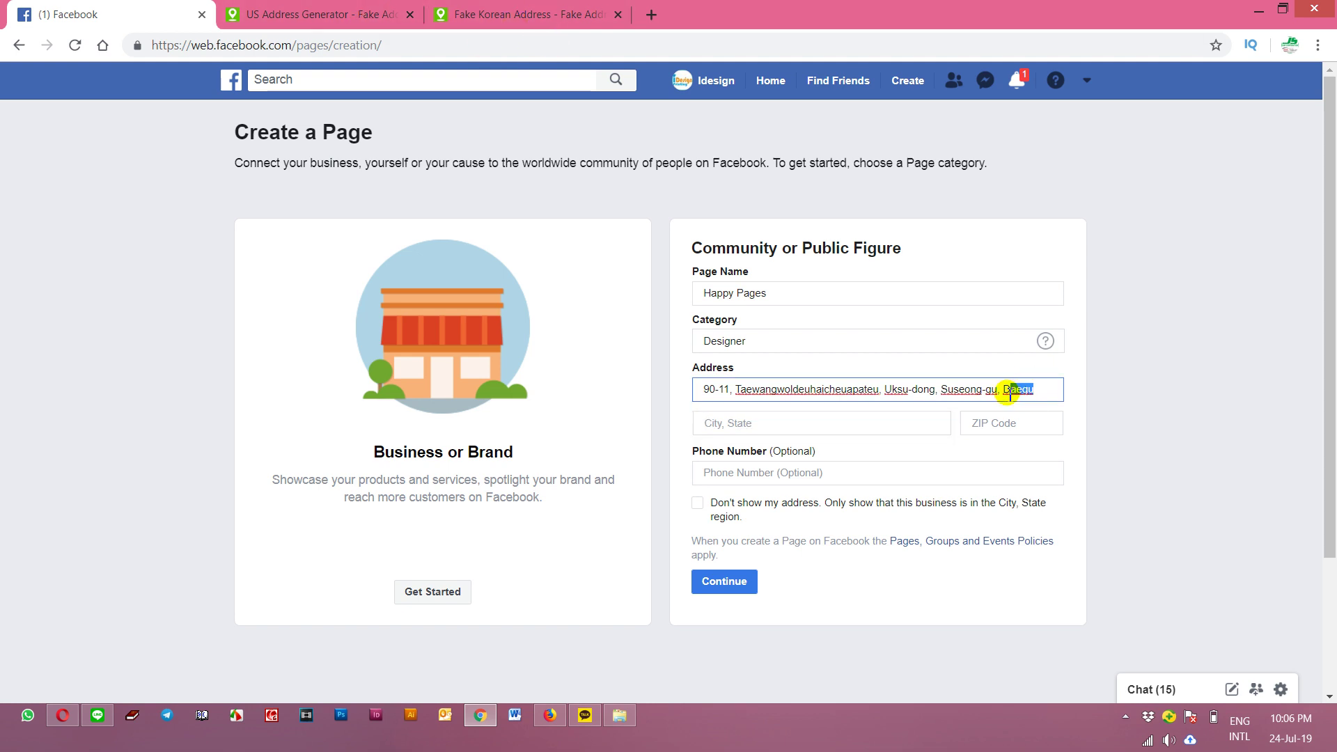
pyautogui.click(831, 427)
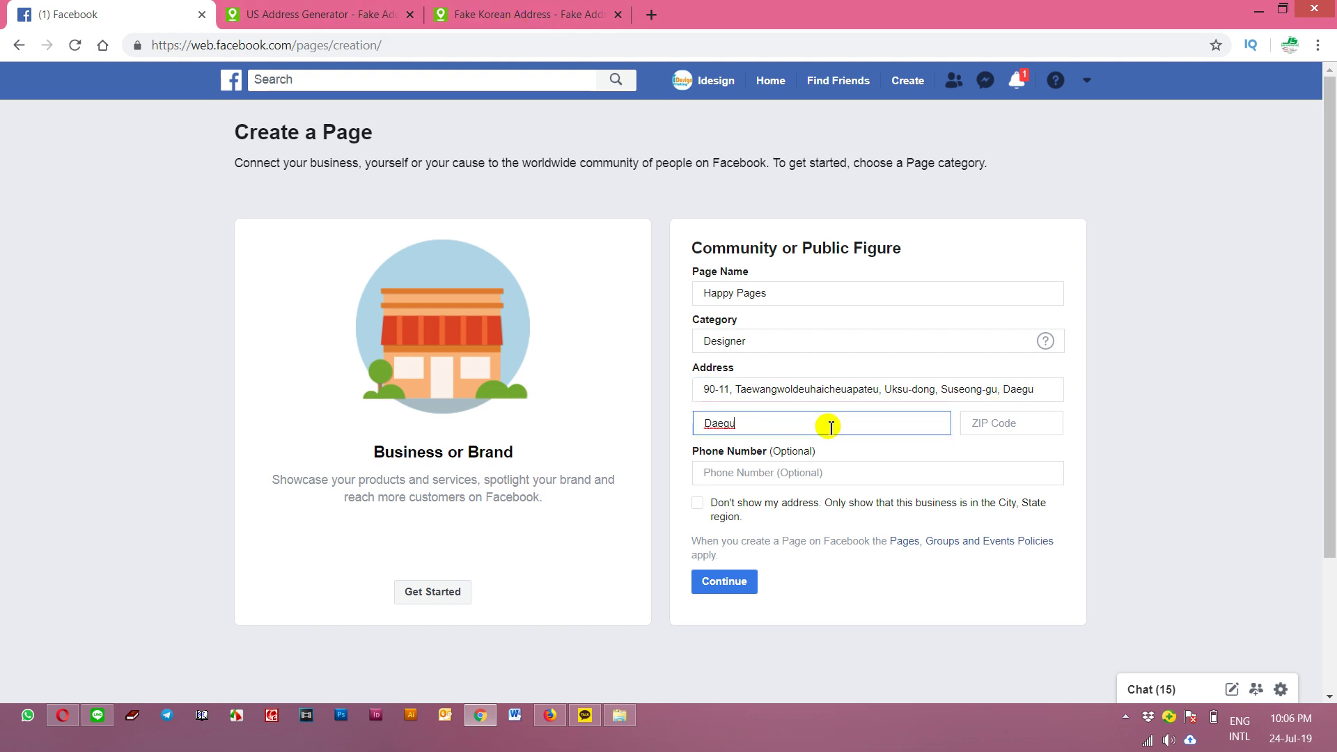
pyautogui.click(830, 458)
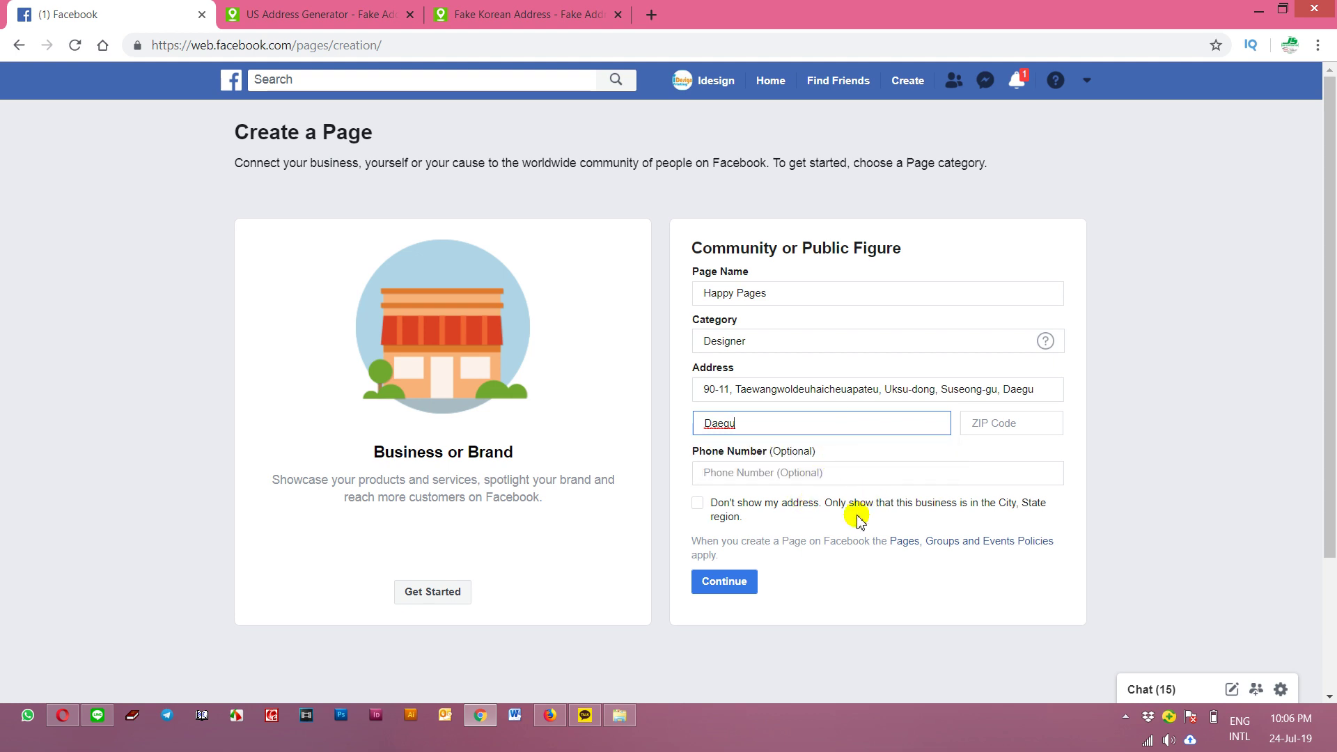
pyautogui.click(771, 511)
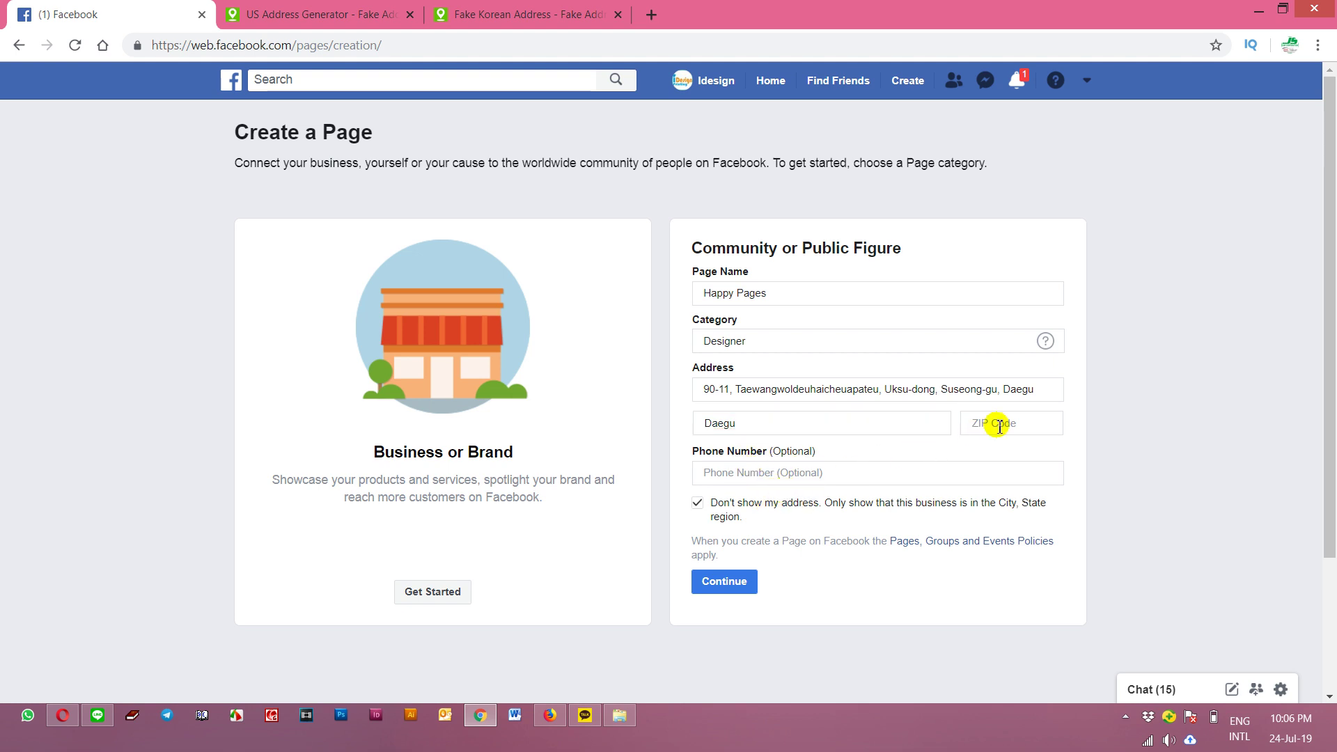
# Step: Copy the zip code of the generated Korean address into the ZIP Code field of the Facebook Page form
pyautogui.click(525, 15)
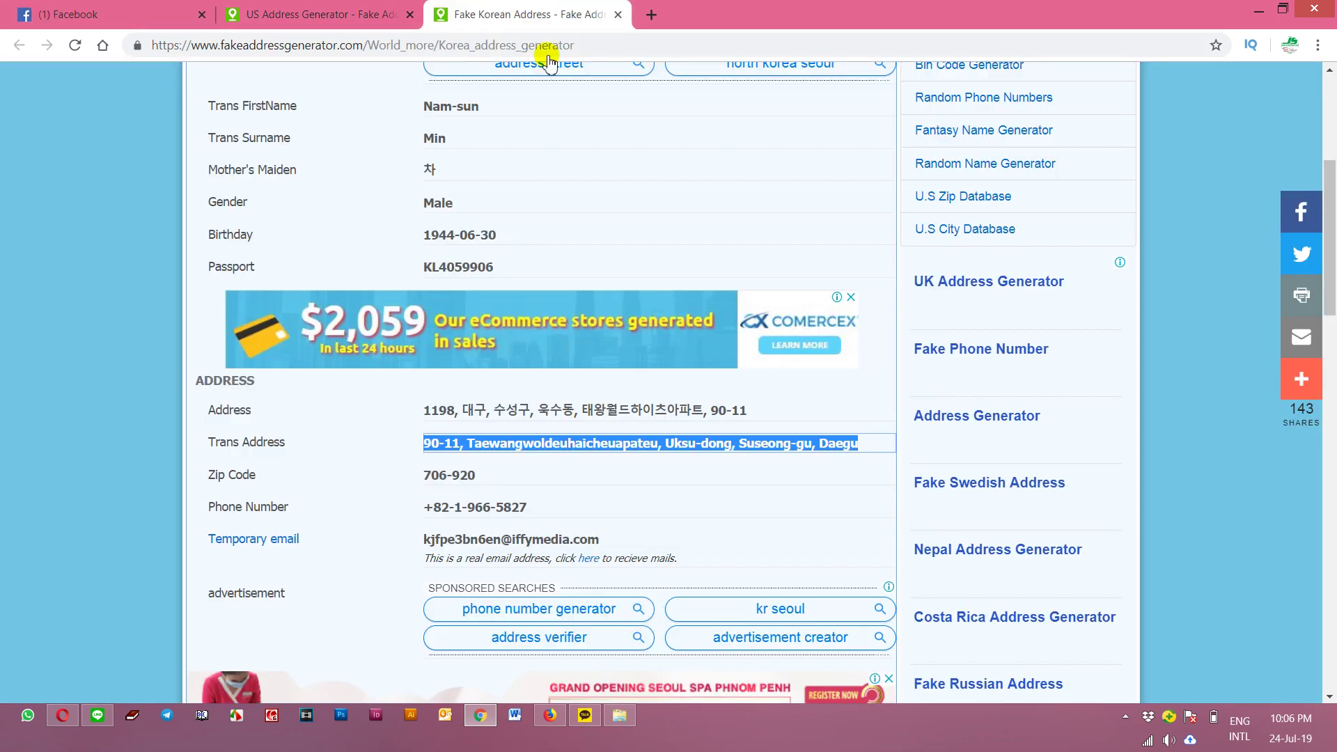
pyautogui.click(487, 475)
pyautogui.hotkey('ctrl', 'c')
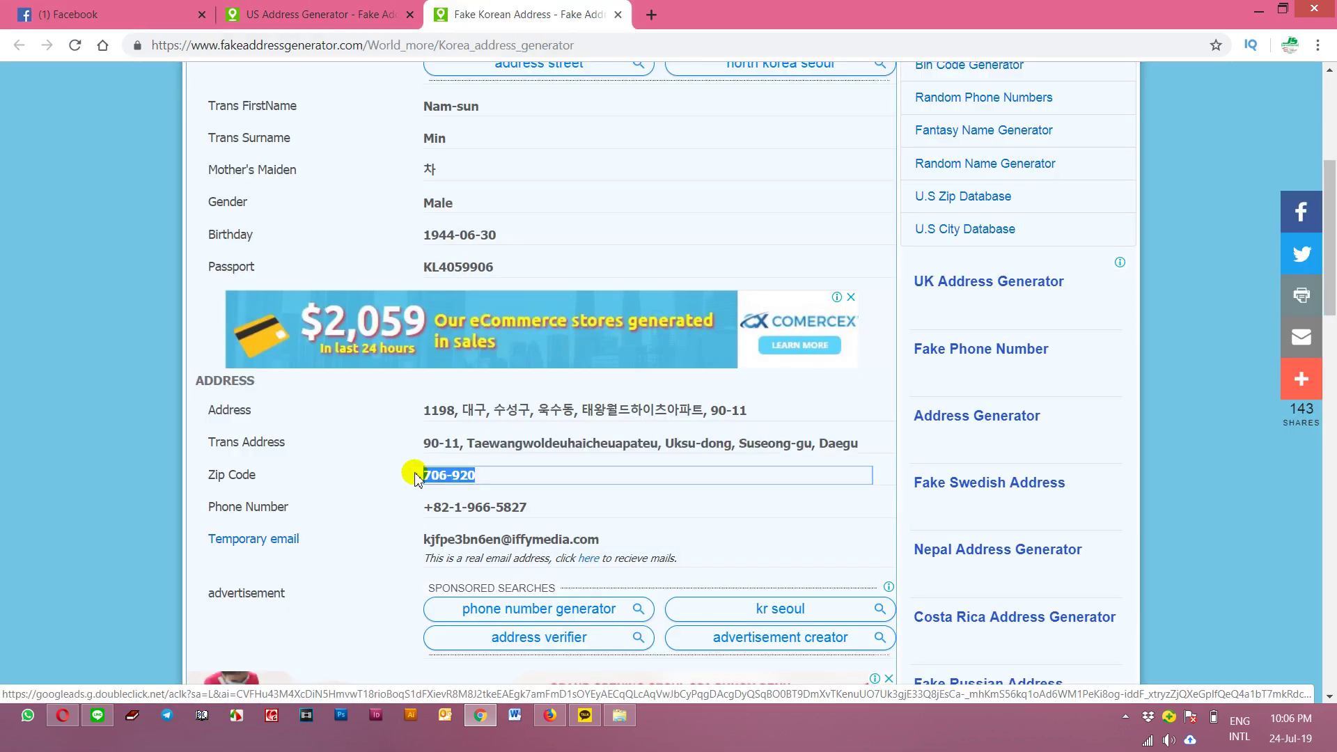
pyautogui.click(292, 16)
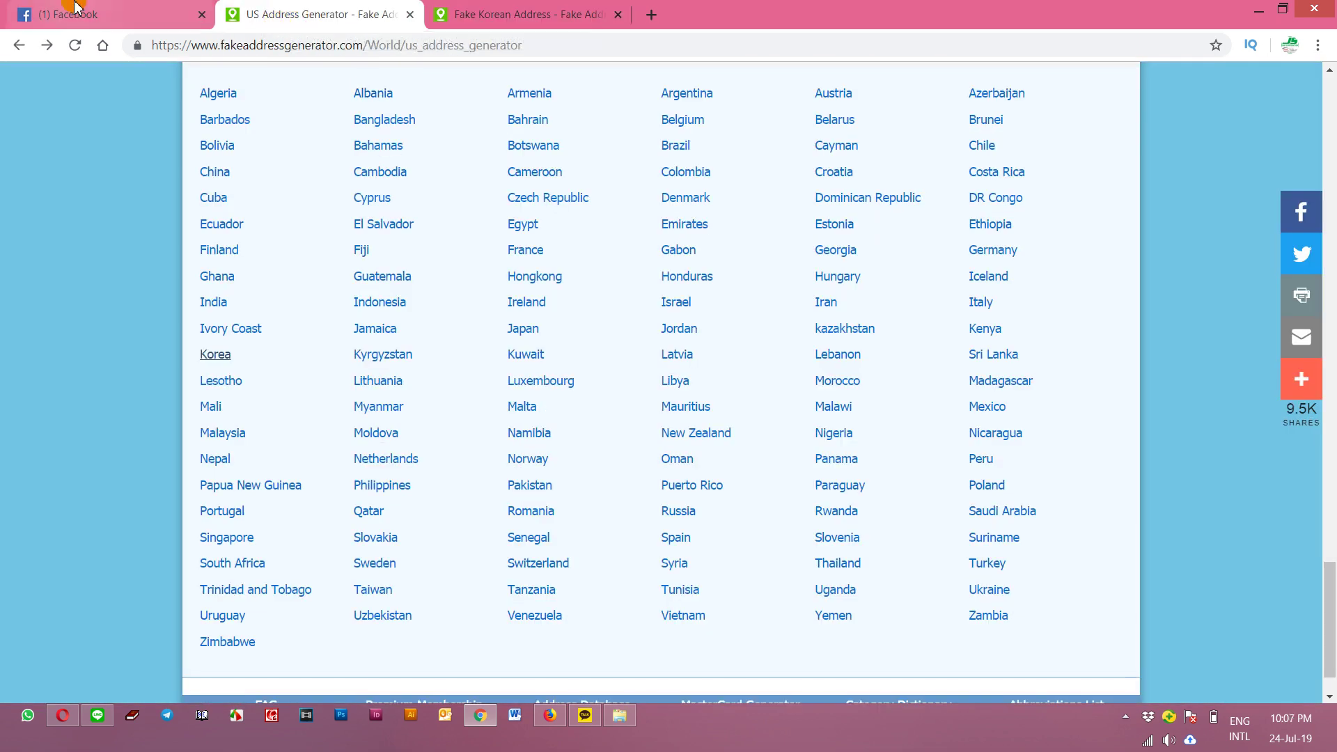
pyautogui.click(126, 16)
pyautogui.click(1015, 424)
pyautogui.hotkey('ctrl', 'v')
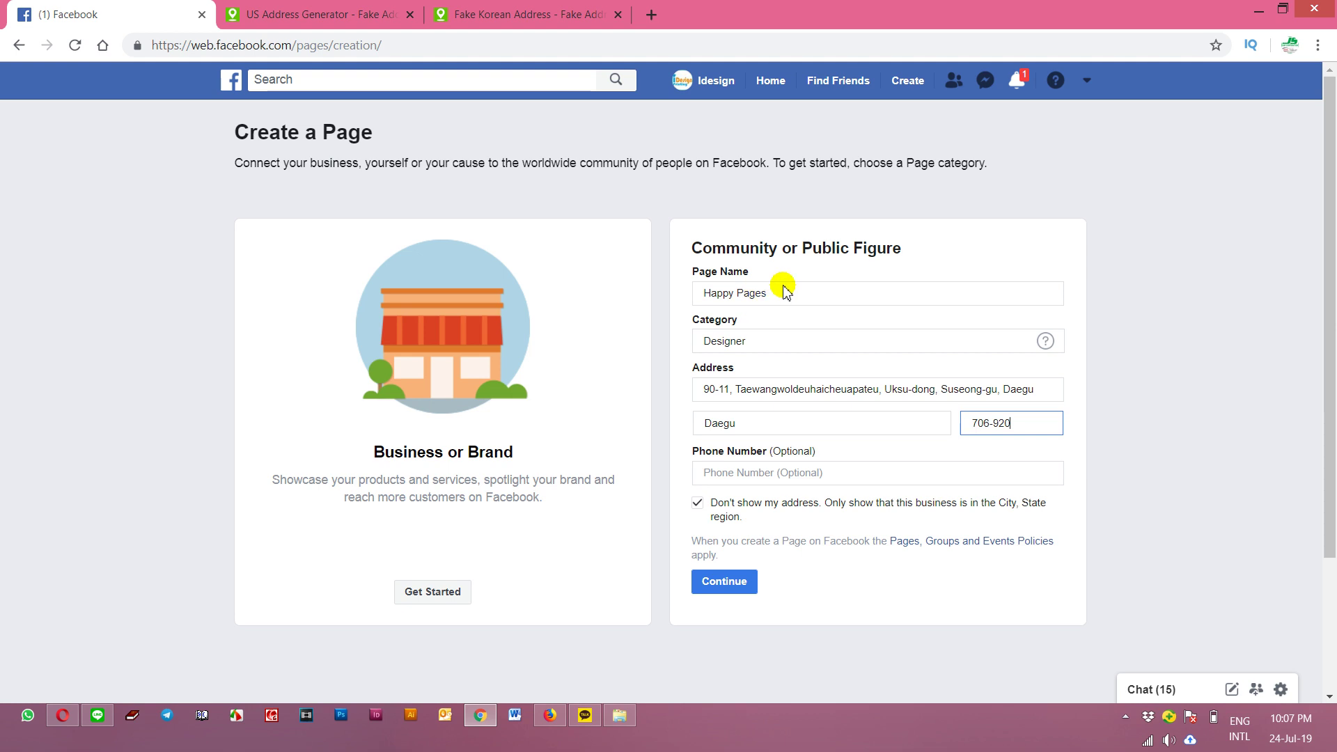
# Step: Change the page category to Movie by searching the category suggestions for "mo"
pyautogui.click(836, 340)
pyautogui.click(806, 293)
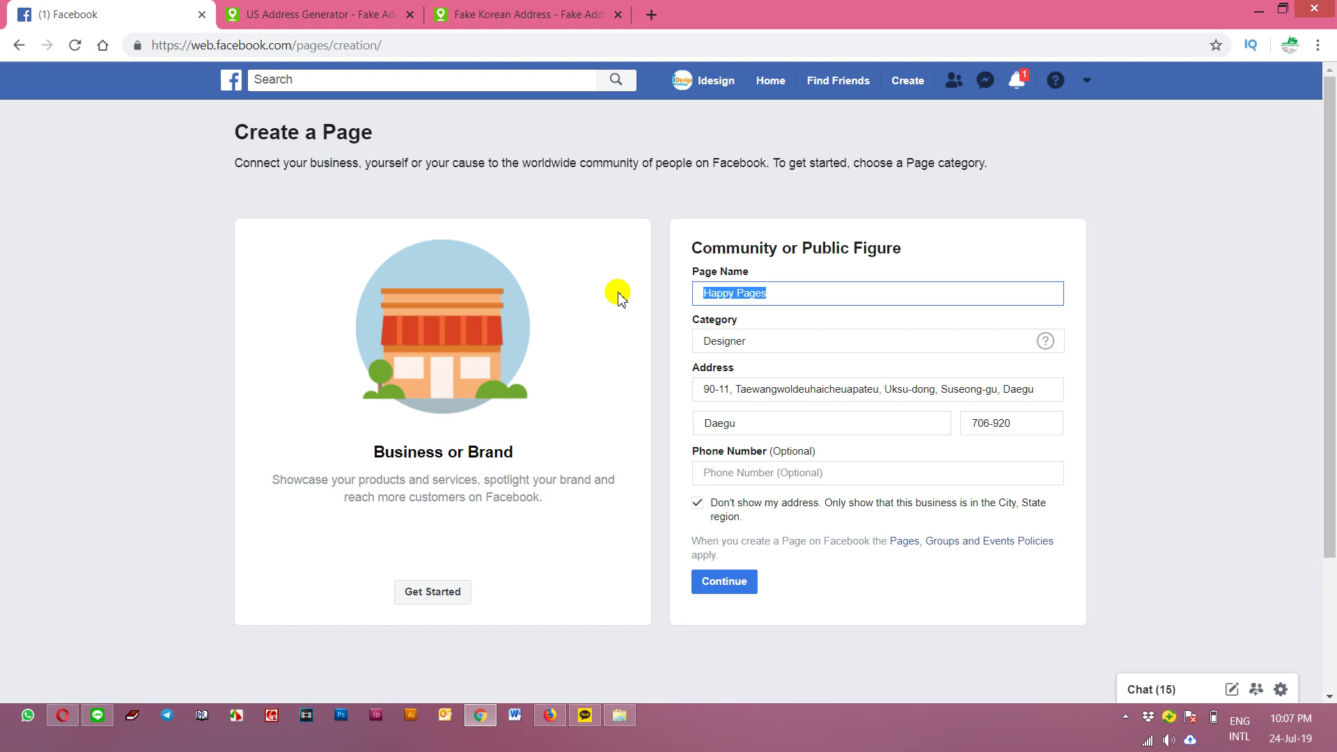
pyautogui.click(771, 341)
pyautogui.moveTo(771, 341); pyautogui.dragTo(655, 335)
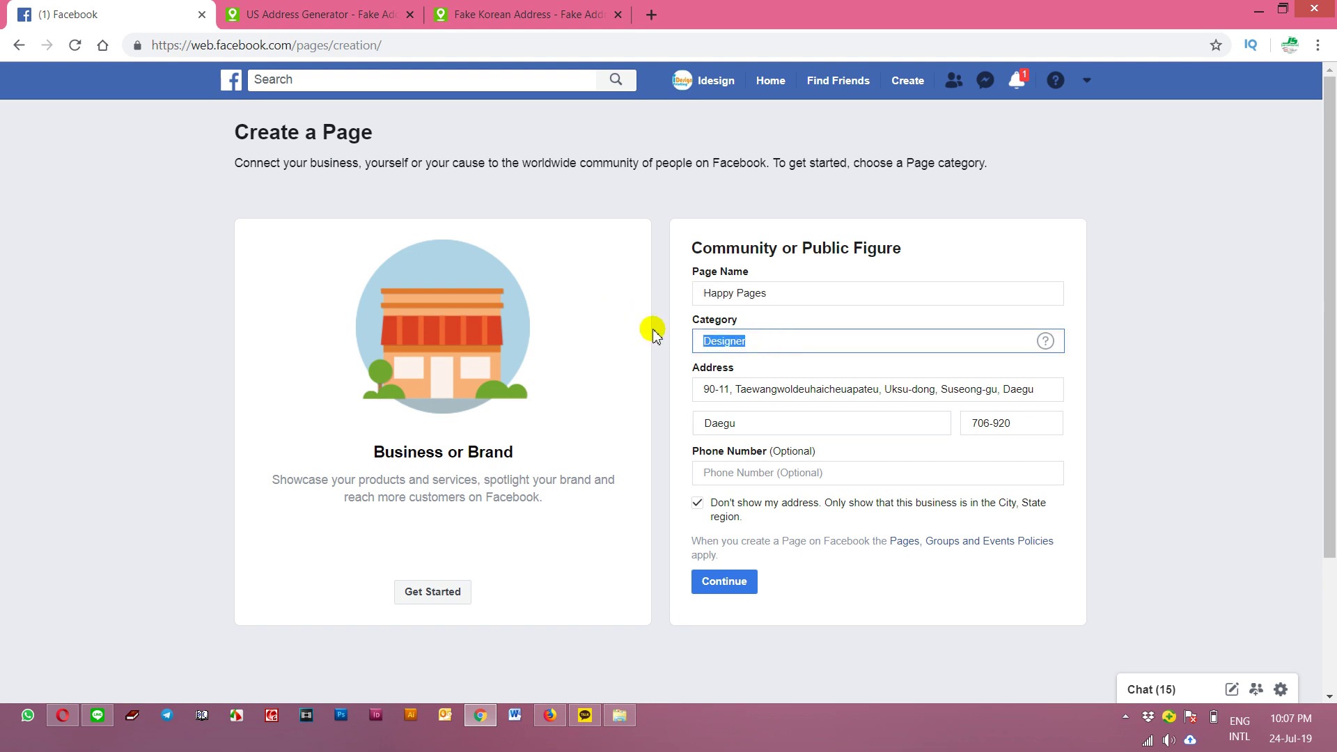
pyautogui.write('mo')
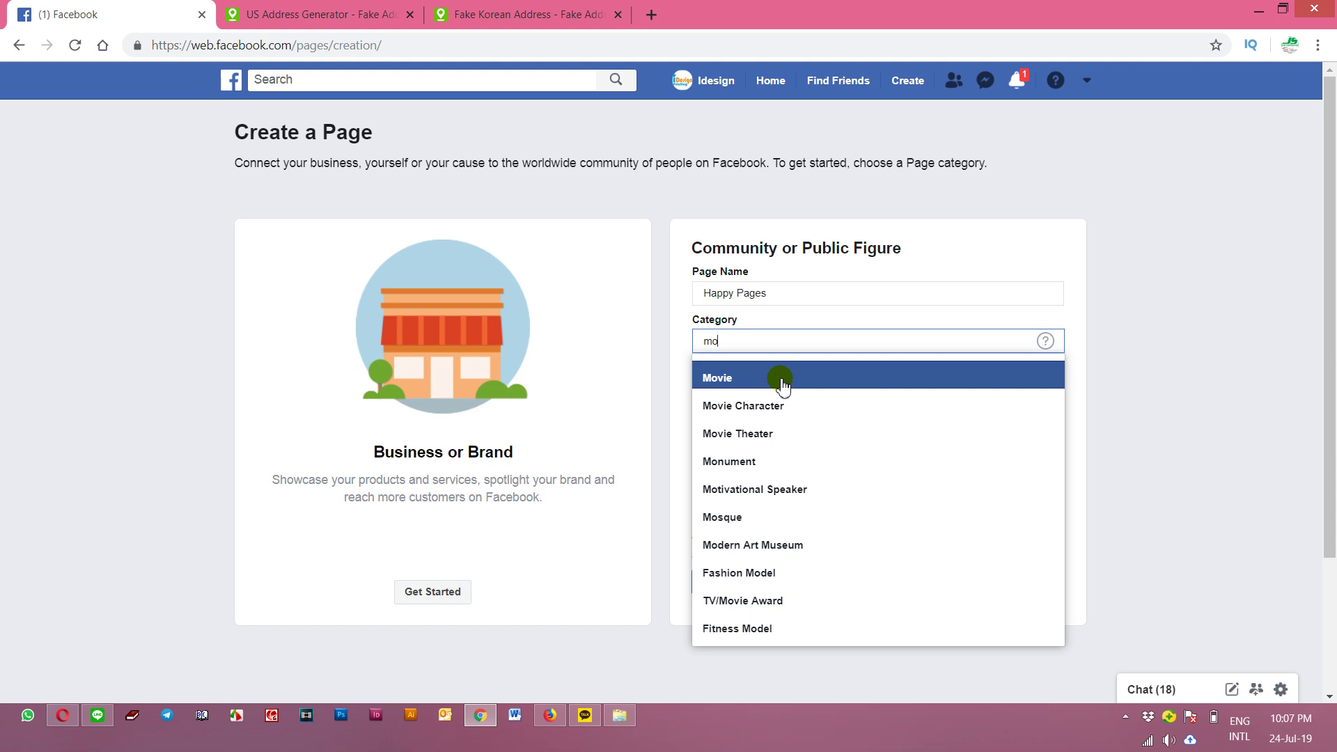
pyautogui.click(781, 382)
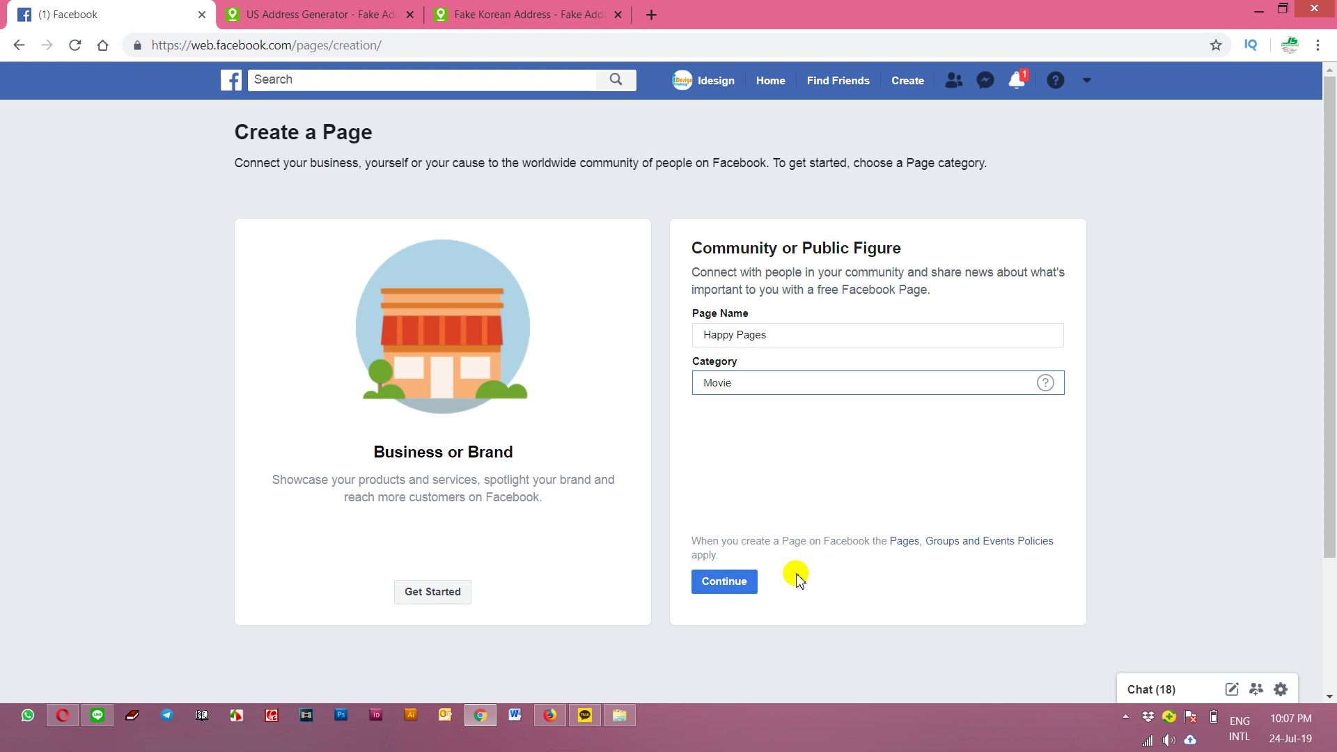
# Step: Set the page category back to Designer and fill the City, State field again with the city from the street address
pyautogui.moveTo(728, 382); pyautogui.dragTo(655, 389)
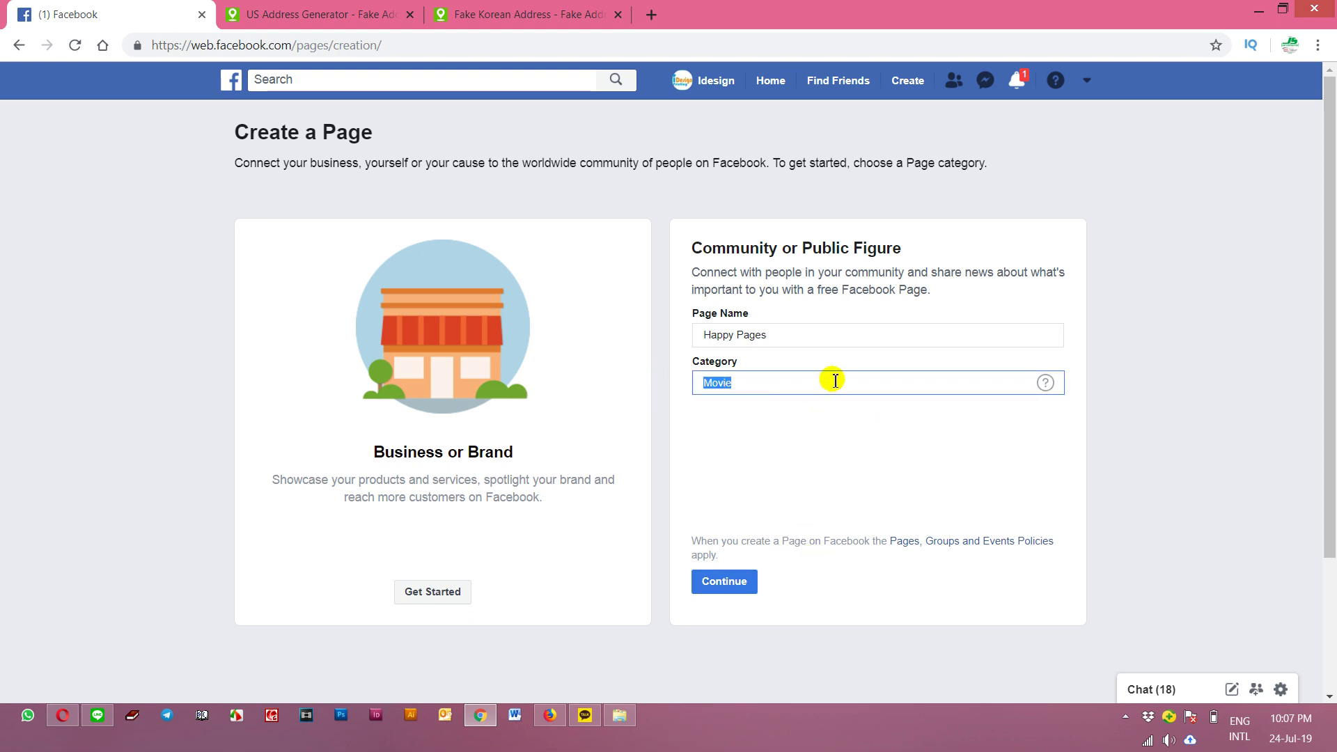
pyautogui.click(811, 417)
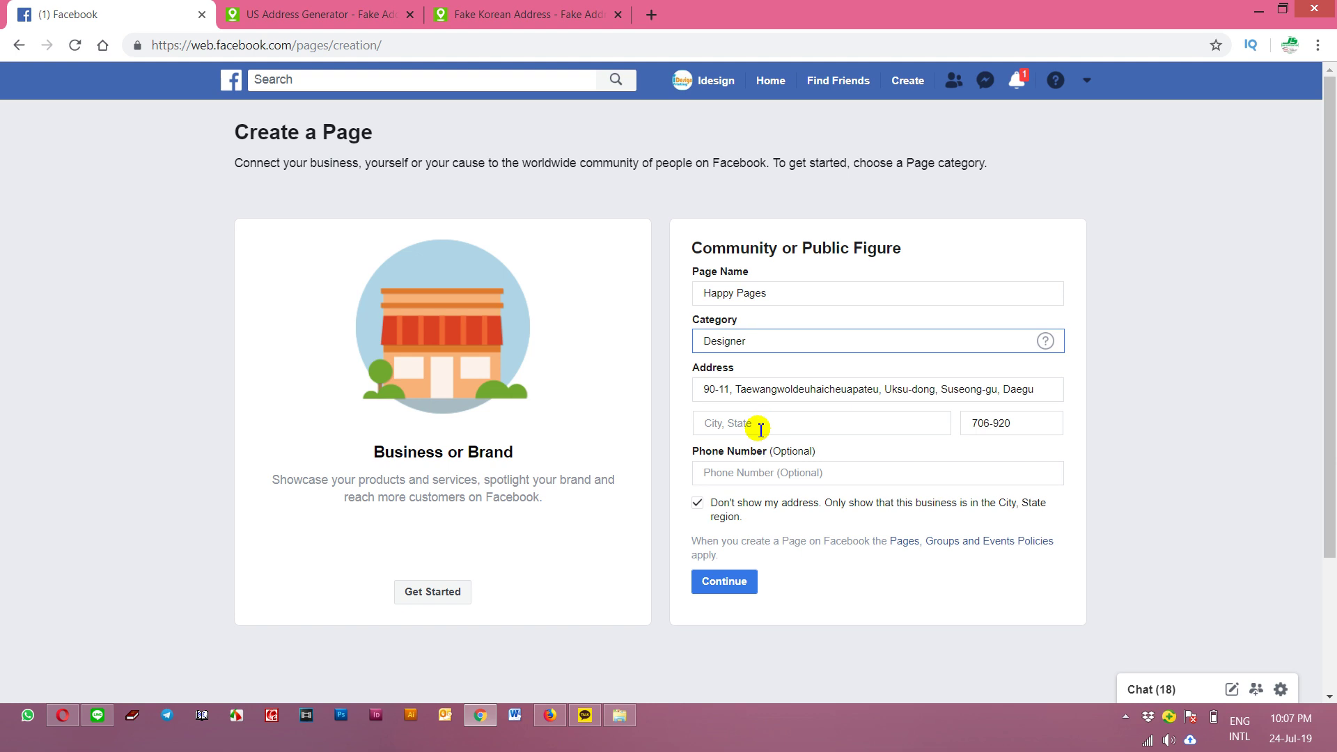
pyautogui.moveTo(1003, 389); pyautogui.dragTo(1064, 389)
pyautogui.hotkey('ctrl', 'c')
pyautogui.click(804, 426)
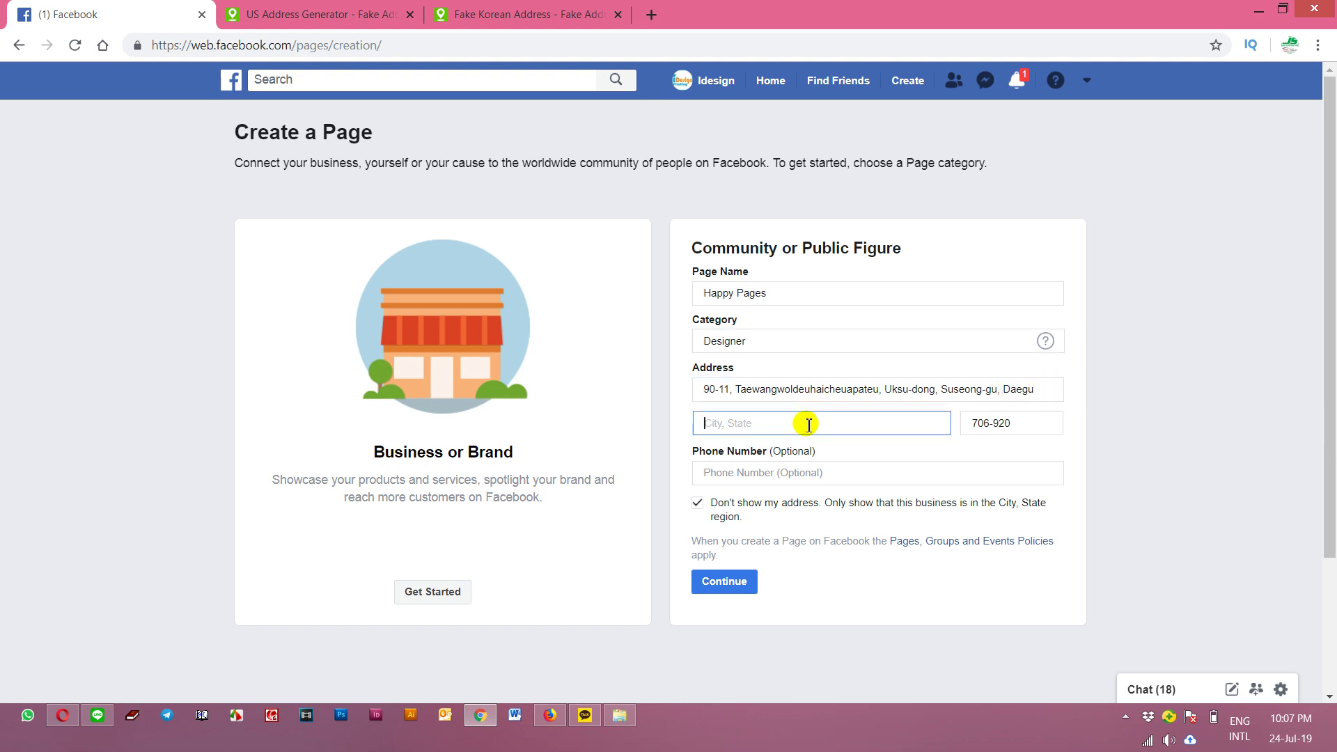
pyautogui.hotkey('ctrl', 'v')
pyautogui.click(792, 460)
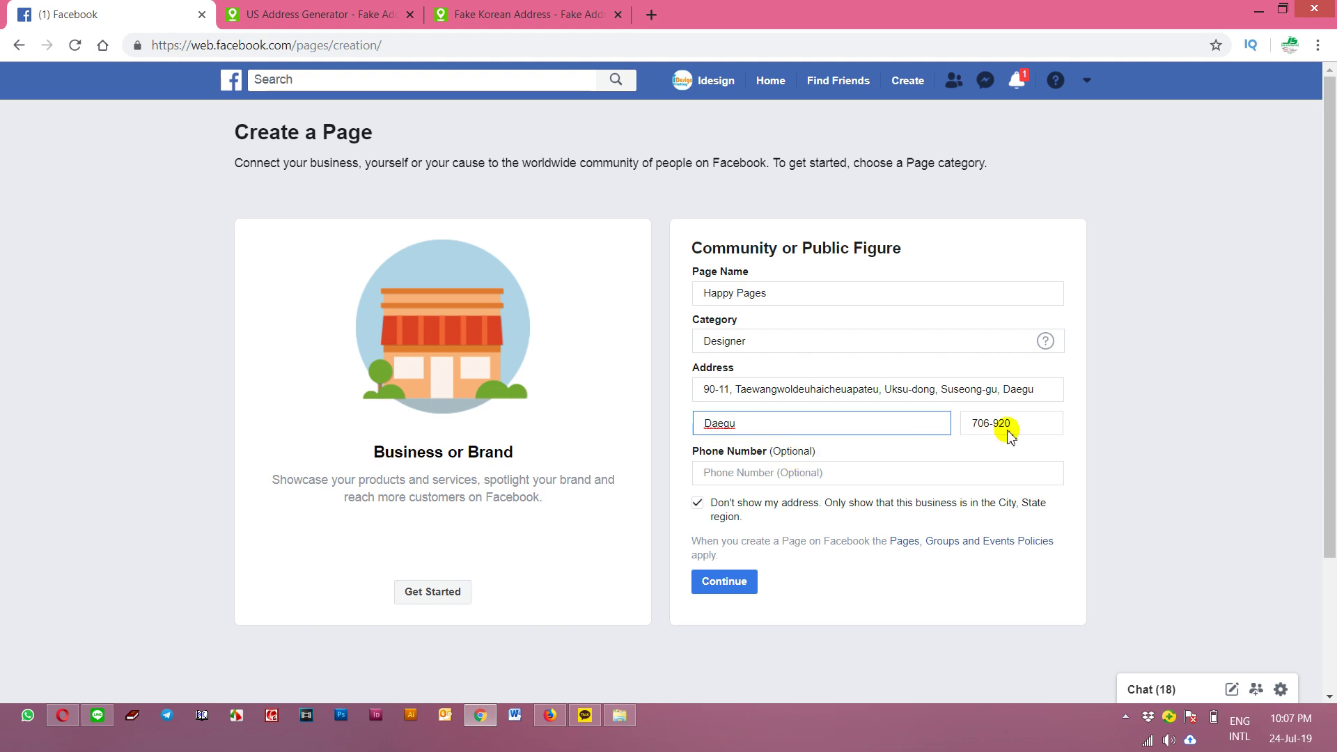
# Step: Submit the completed Community or Public Figure form to create the Page, and close the US Address Generator page
pyautogui.click(733, 591)
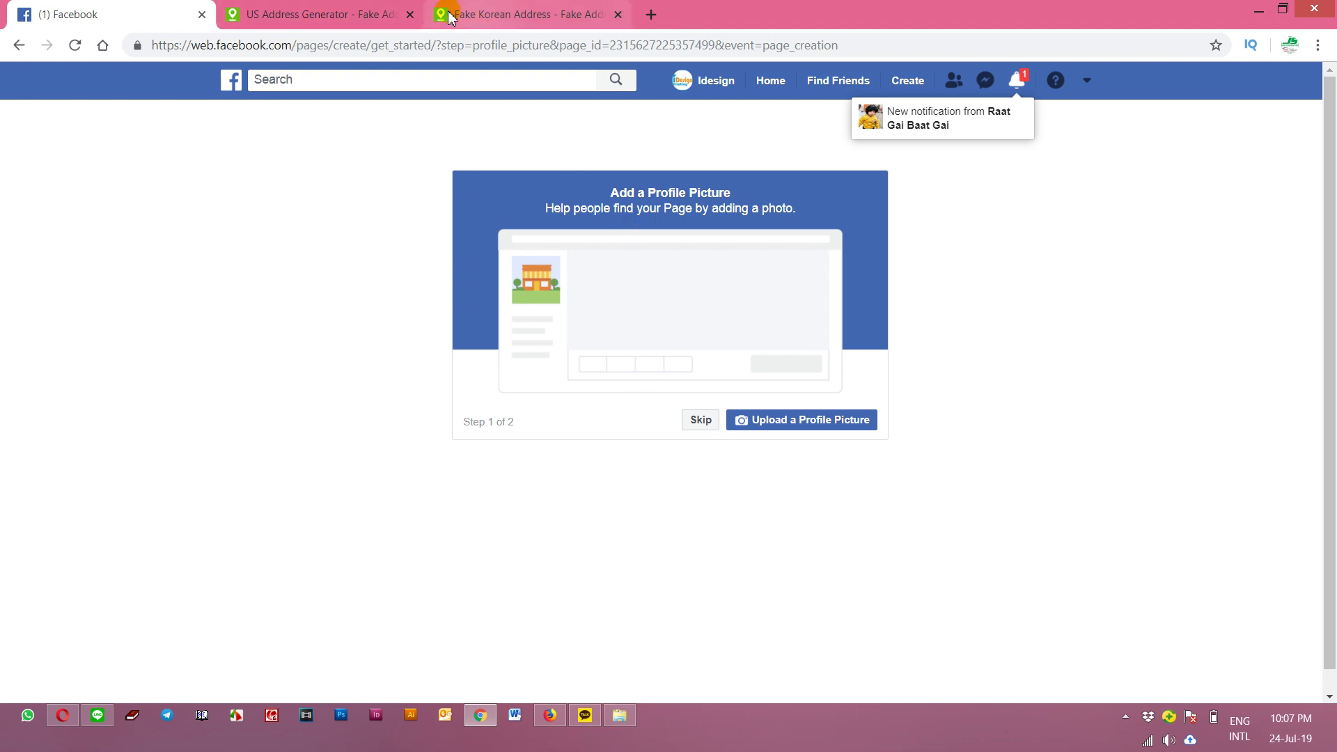
pyautogui.click(412, 15)
pyautogui.click(370, 14)
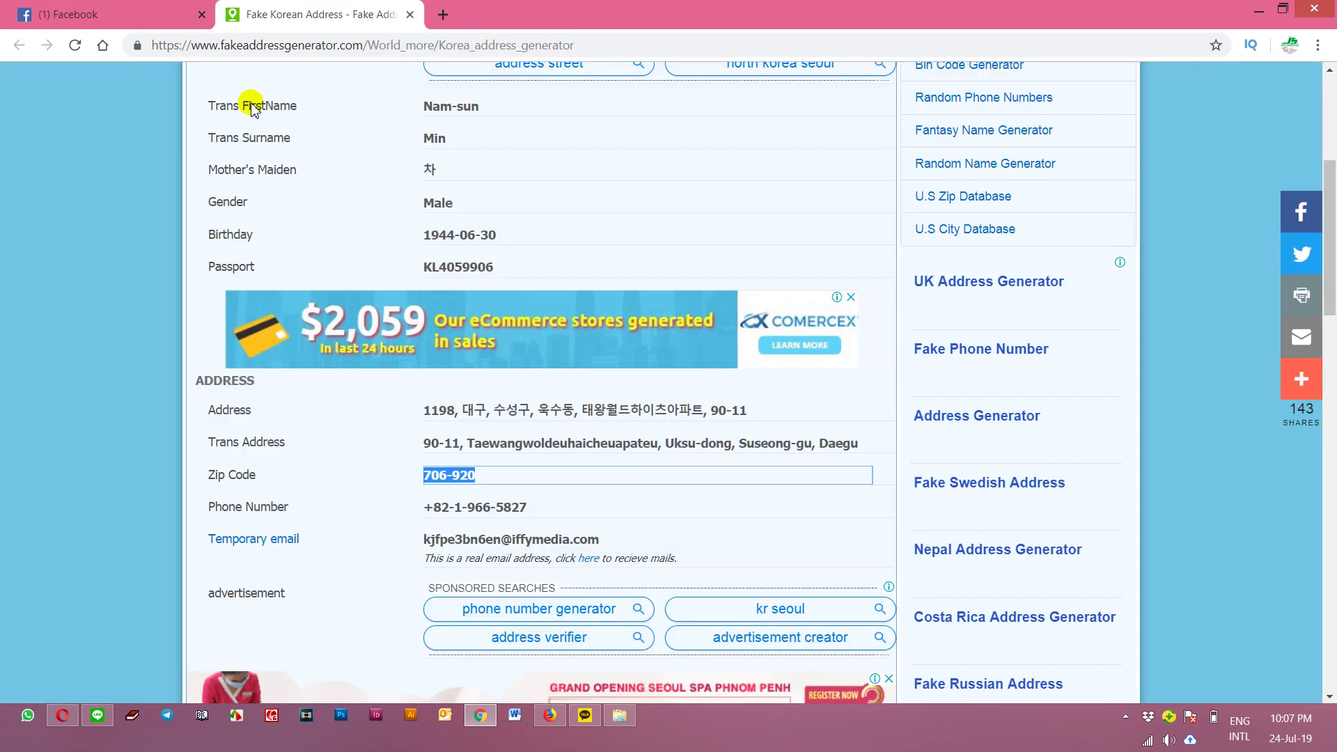
# Step: Return to the Facebook Page setup and skip both of its steps, starting with the profile picture upload
pyautogui.scroll(5, 919, 285)
pyautogui.scroll(-20, 621, 319)
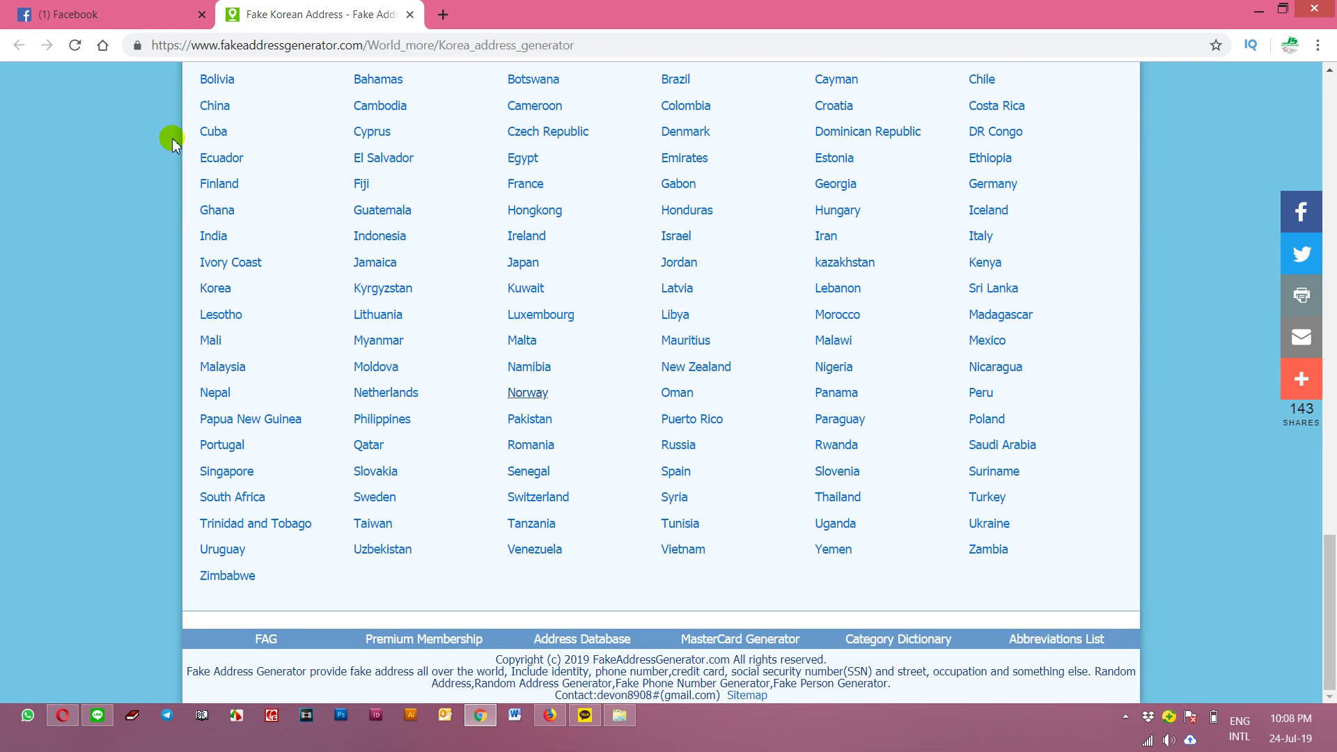
pyautogui.click(98, 15)
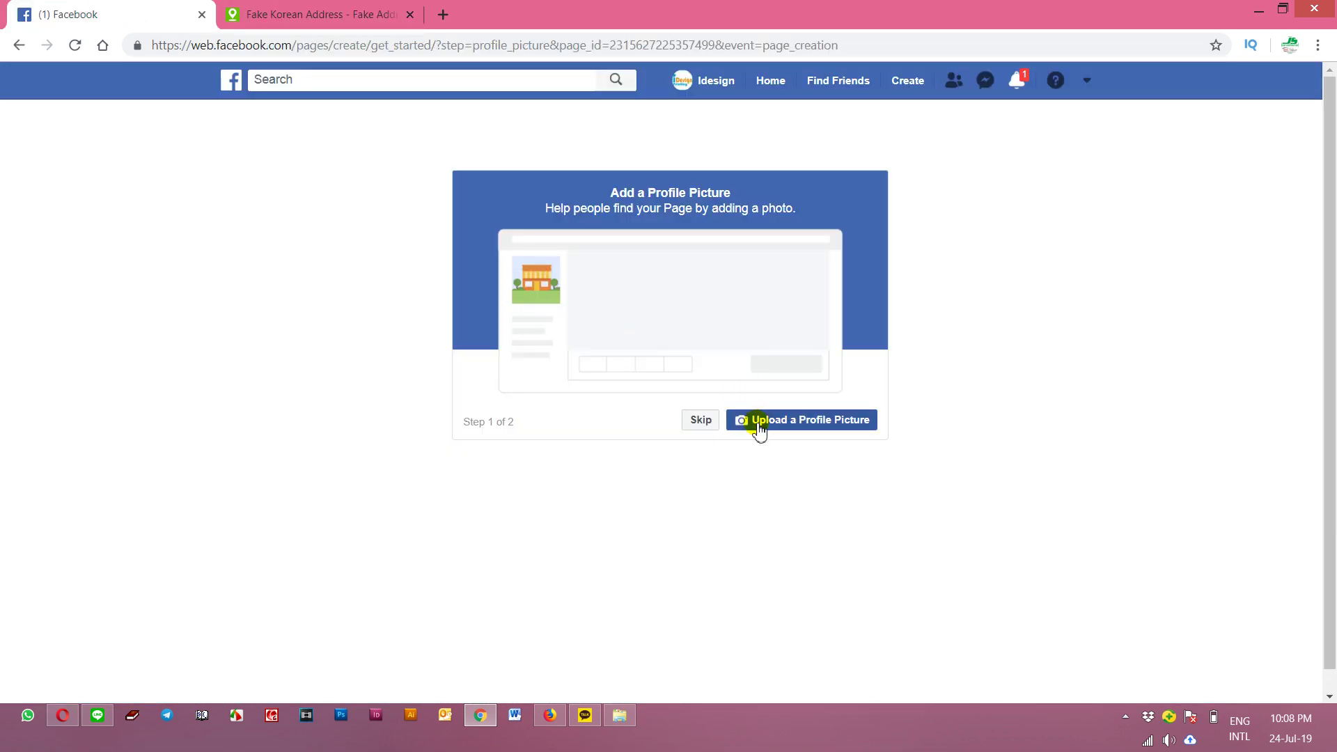
pyautogui.click(710, 425)
pyautogui.click(706, 422)
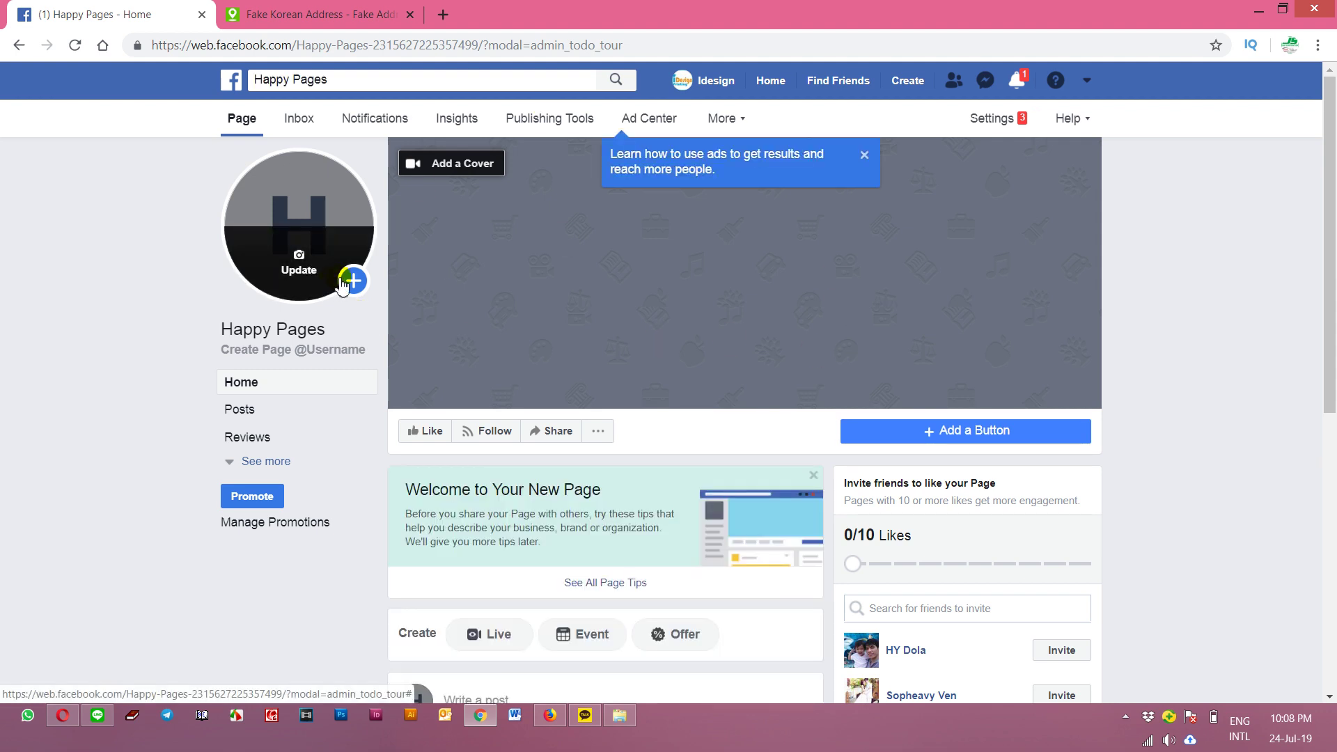
# Step: Open the Google homepage in a new browser tab
pyautogui.click(443, 14)
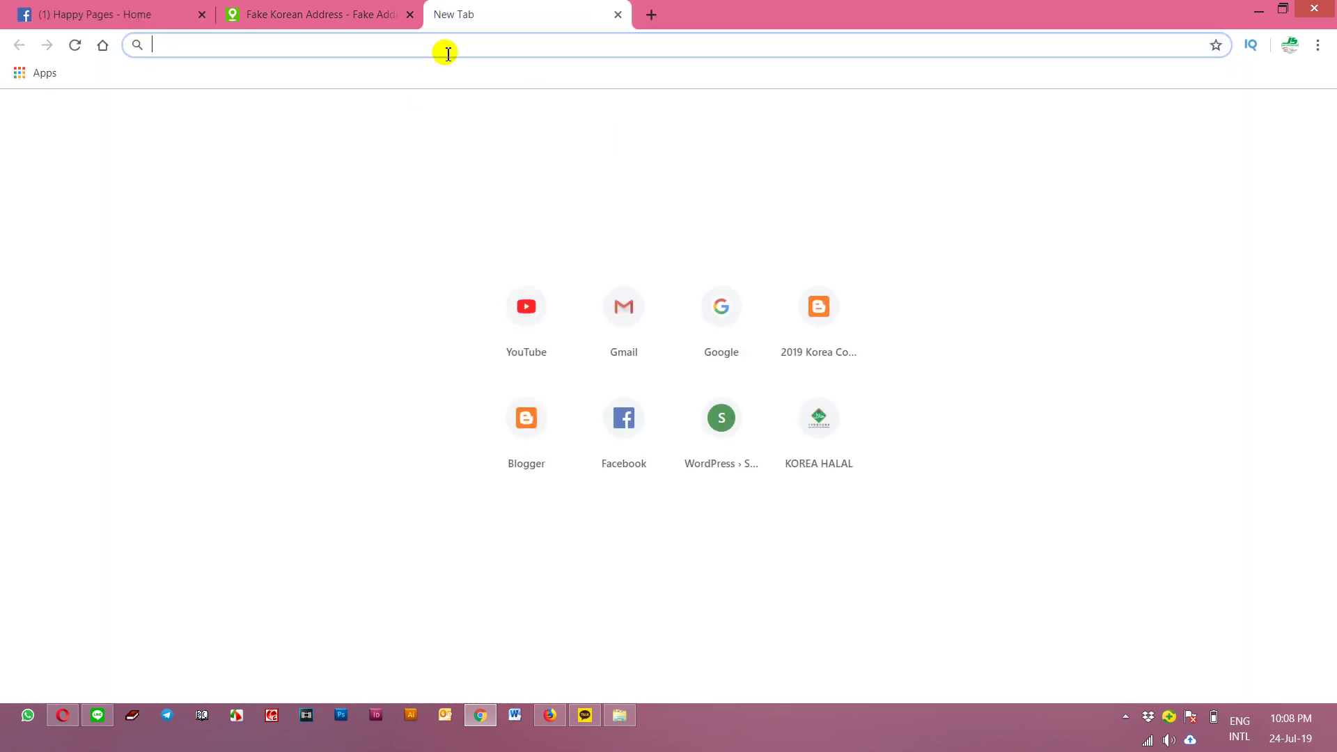
pyautogui.write('go')
pyautogui.press('Return')
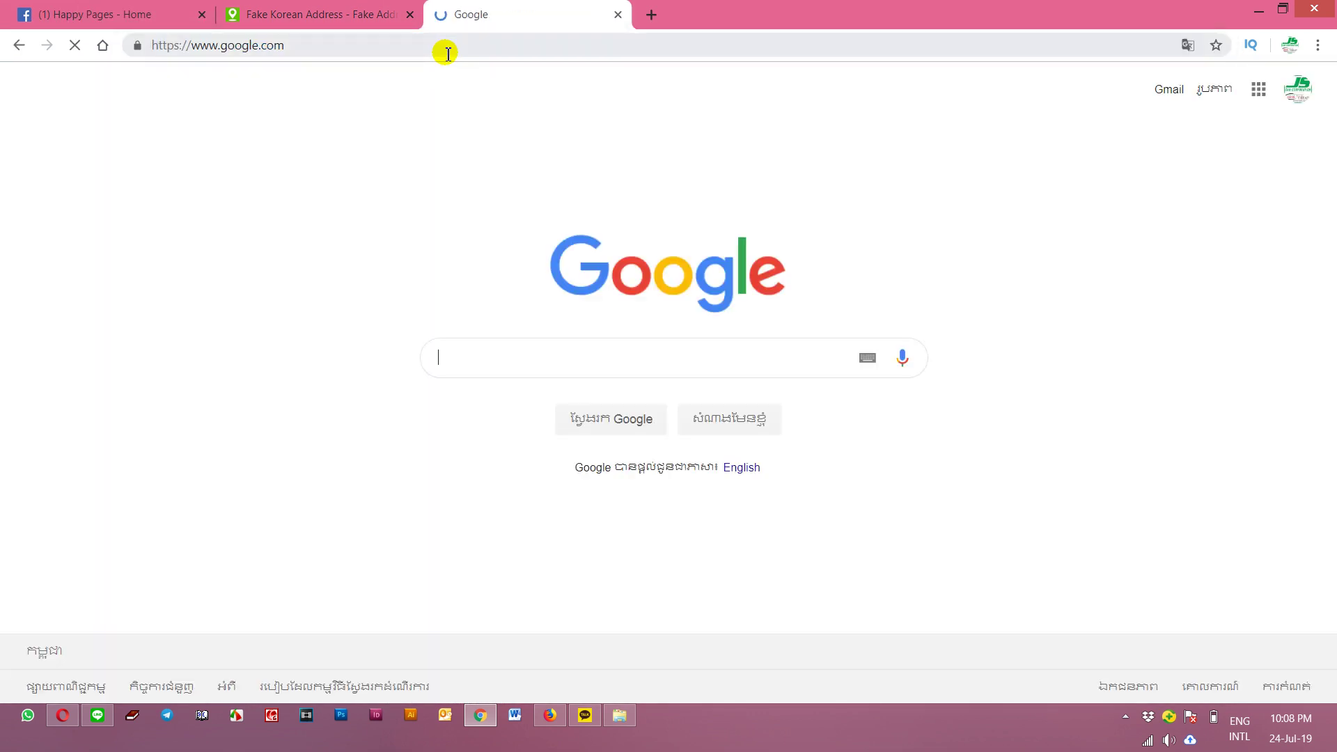
# Step: Search Google for "korea people" and show the image results
pyautogui.click(338, 14)
pyautogui.scroll(15, 840, 359)
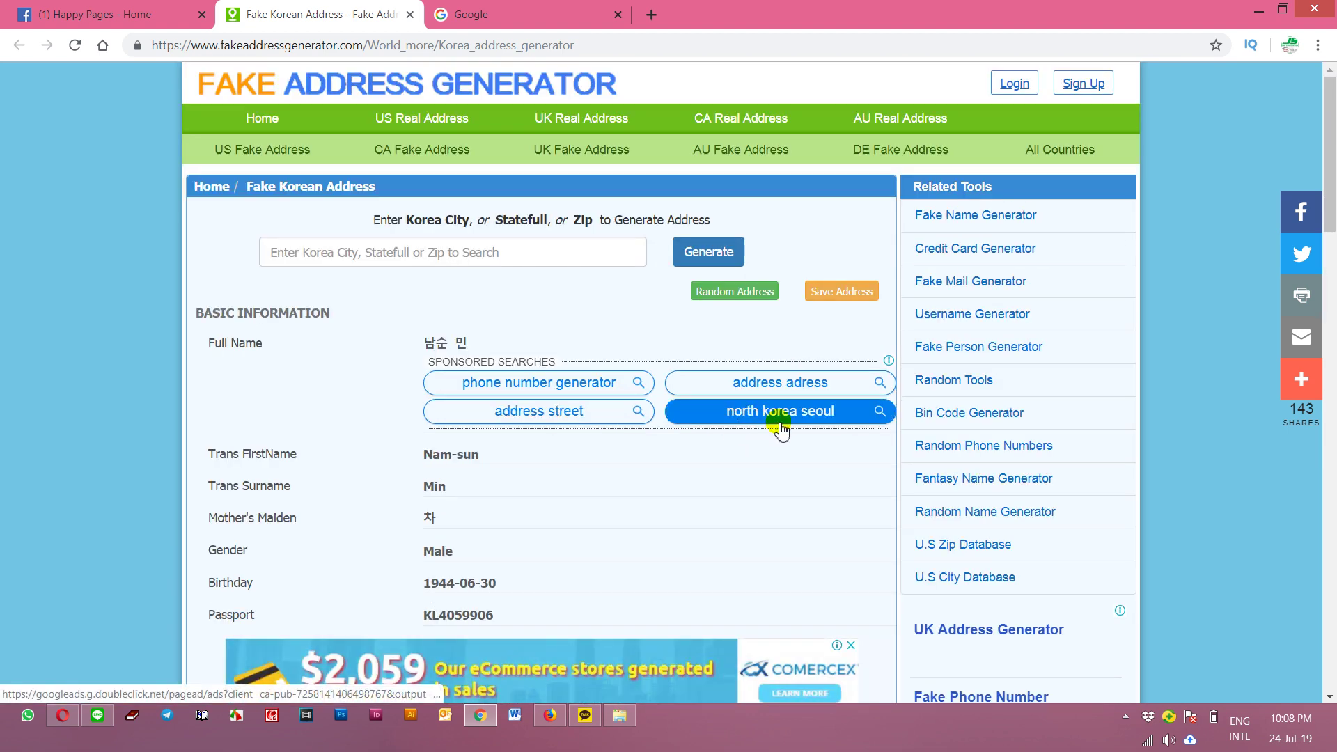
pyautogui.click(487, 15)
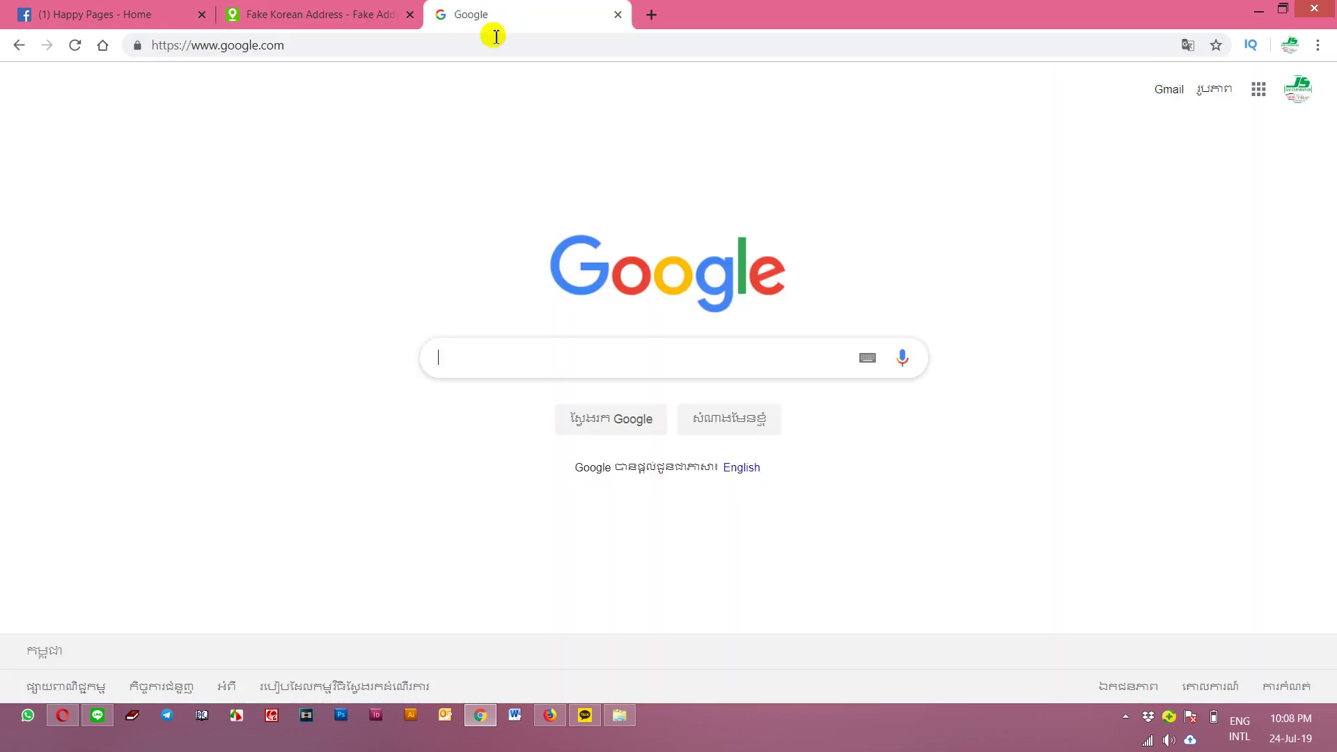
pyautogui.write('korea people')
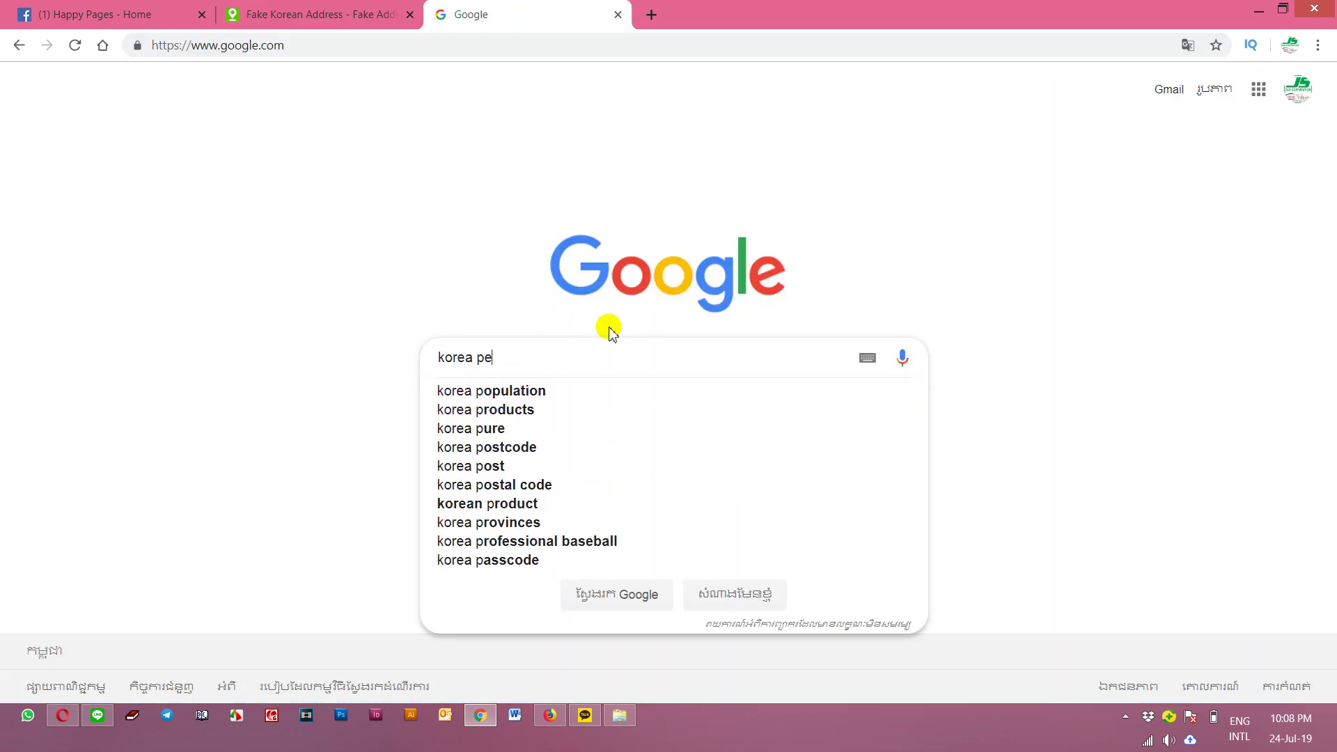
pyautogui.press('Return')
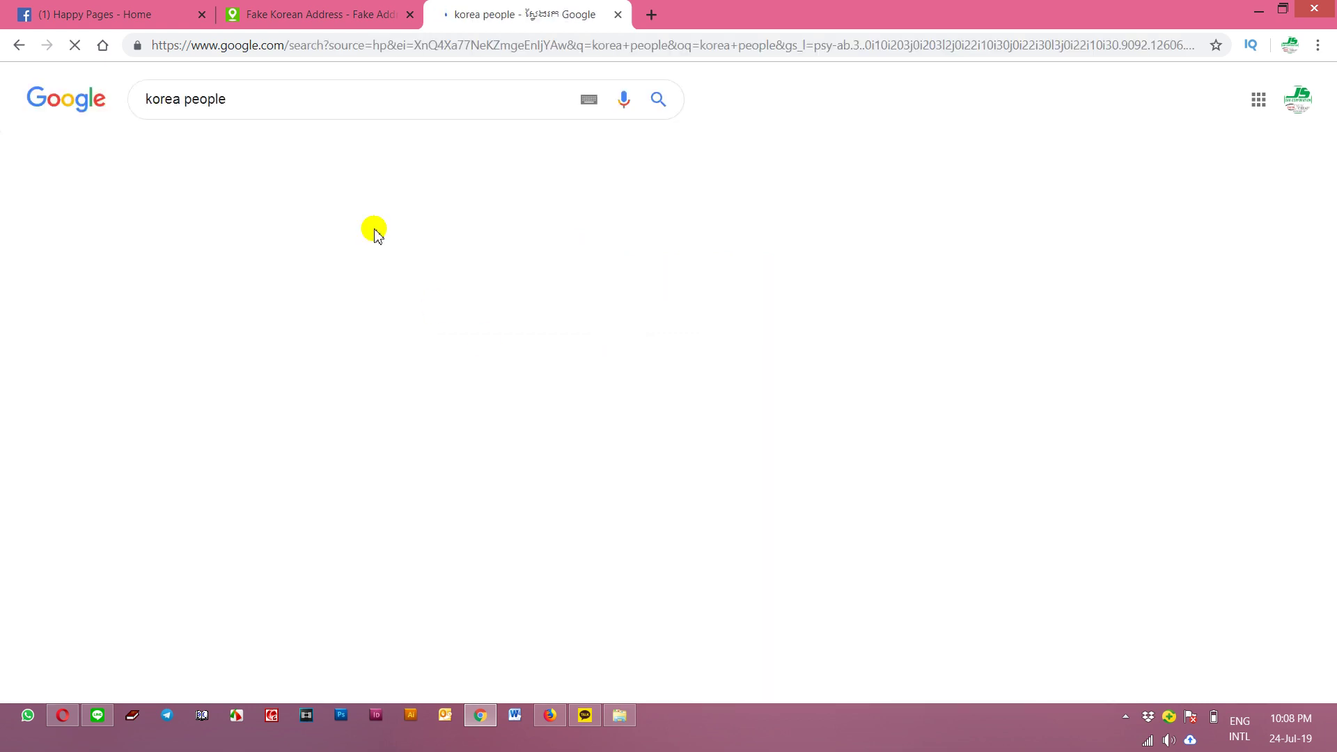
pyautogui.click(258, 155)
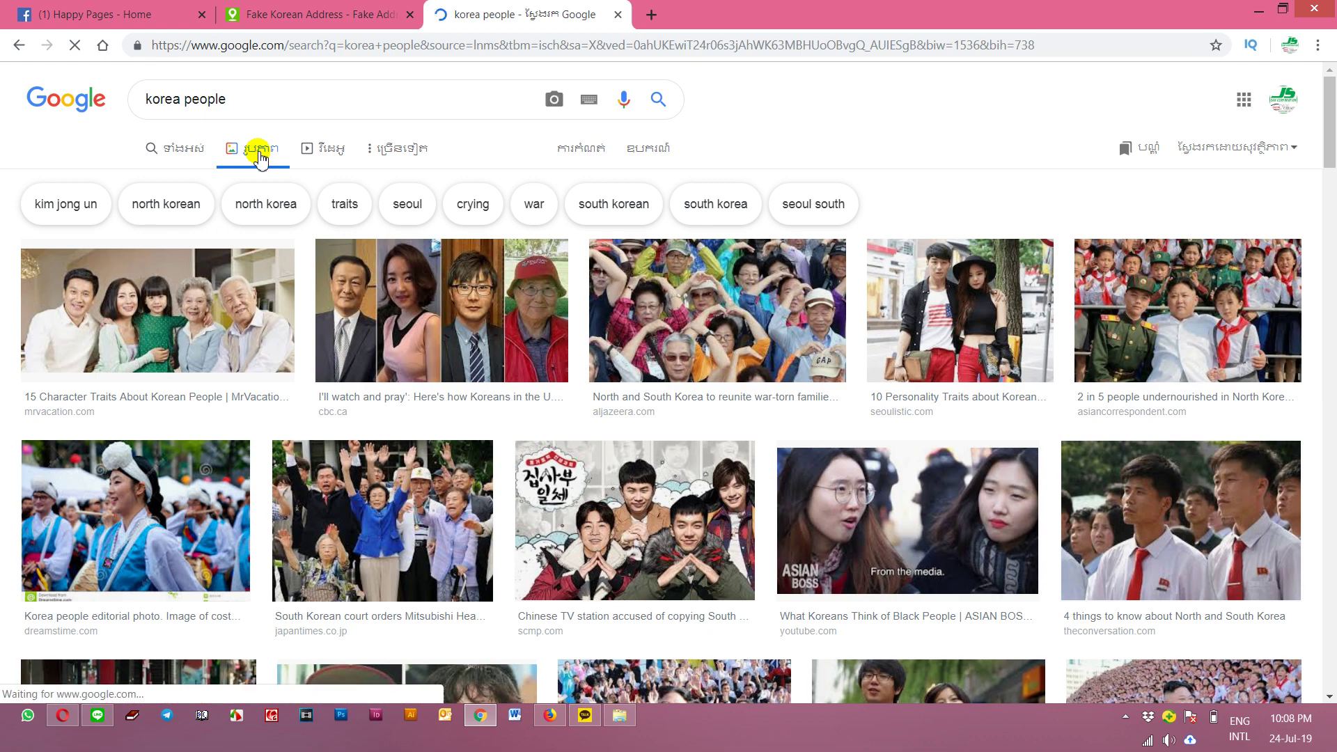
# Step: Look through the "korea people" images and change the image search to "korean people"
pyautogui.scroll(-4, 605, 384)
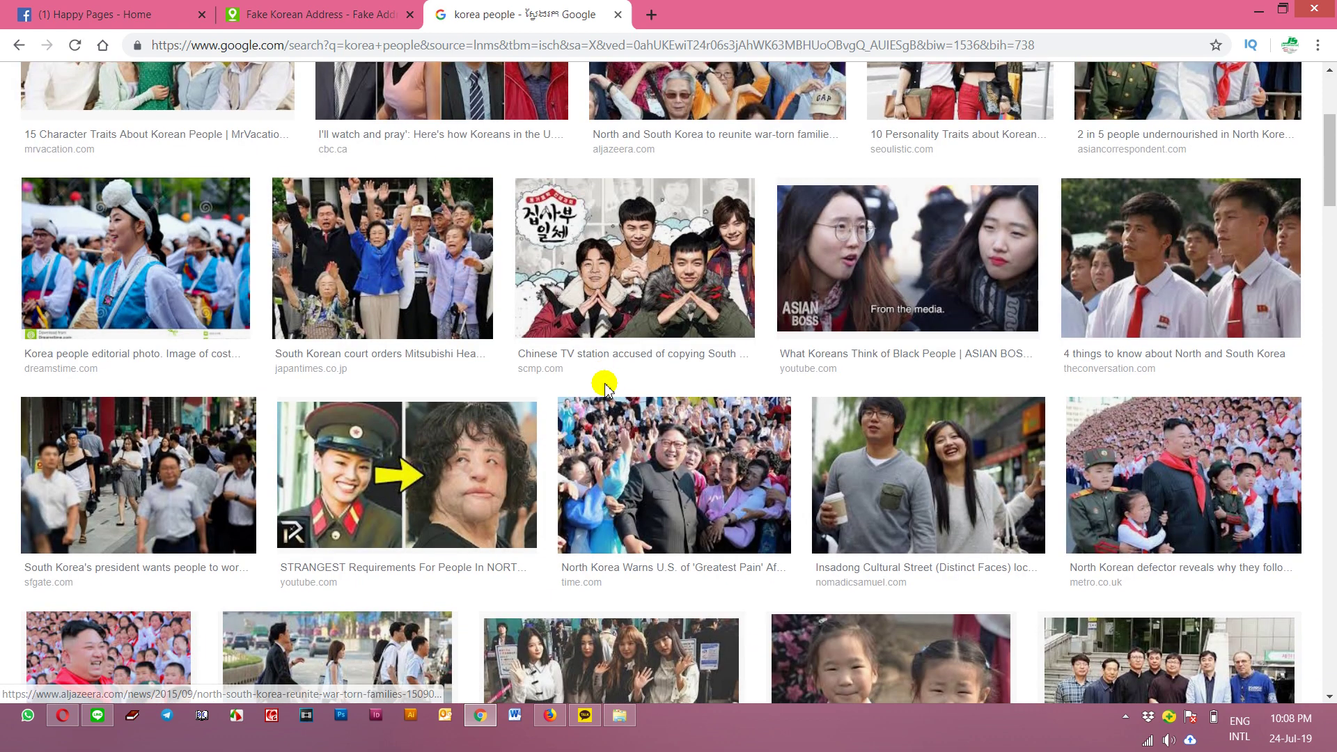
pyautogui.scroll(-5, 605, 384)
pyautogui.scroll(-5, 607, 387)
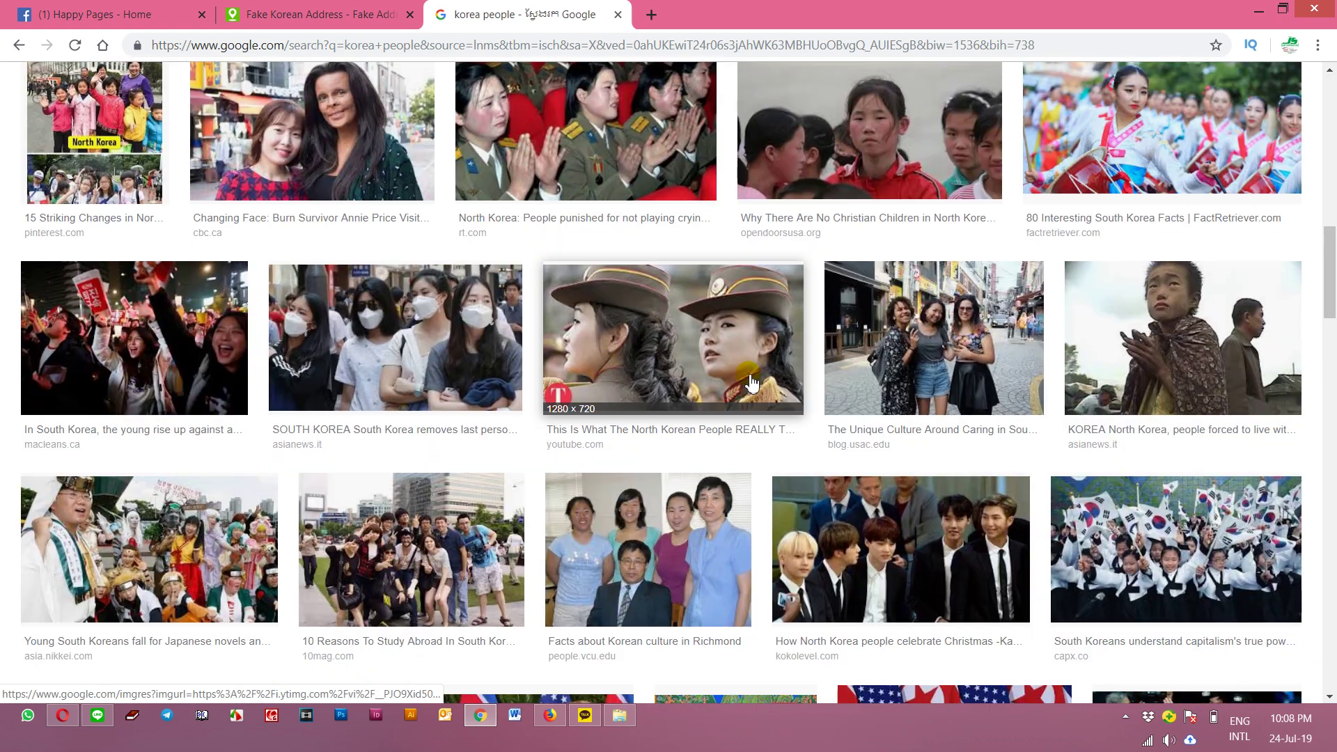
pyautogui.scroll(-7, 766, 382)
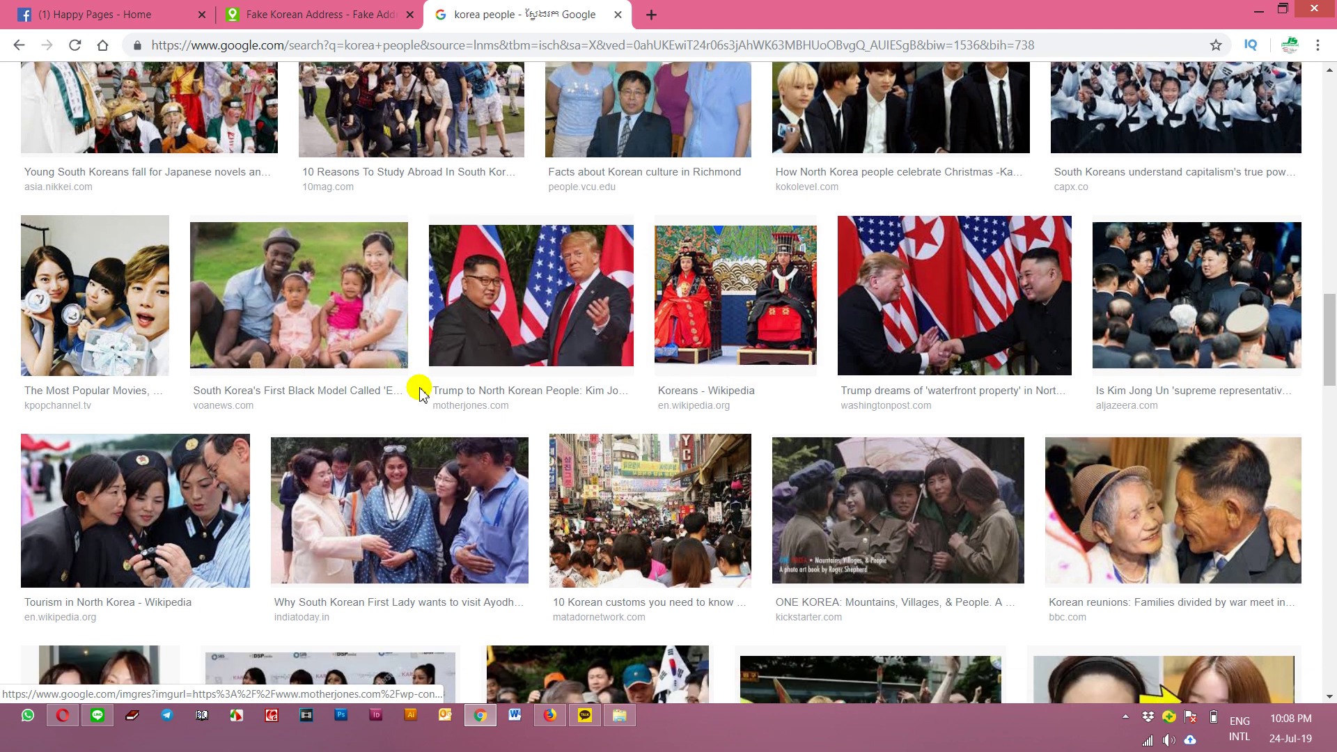
pyautogui.scroll(20, 421, 392)
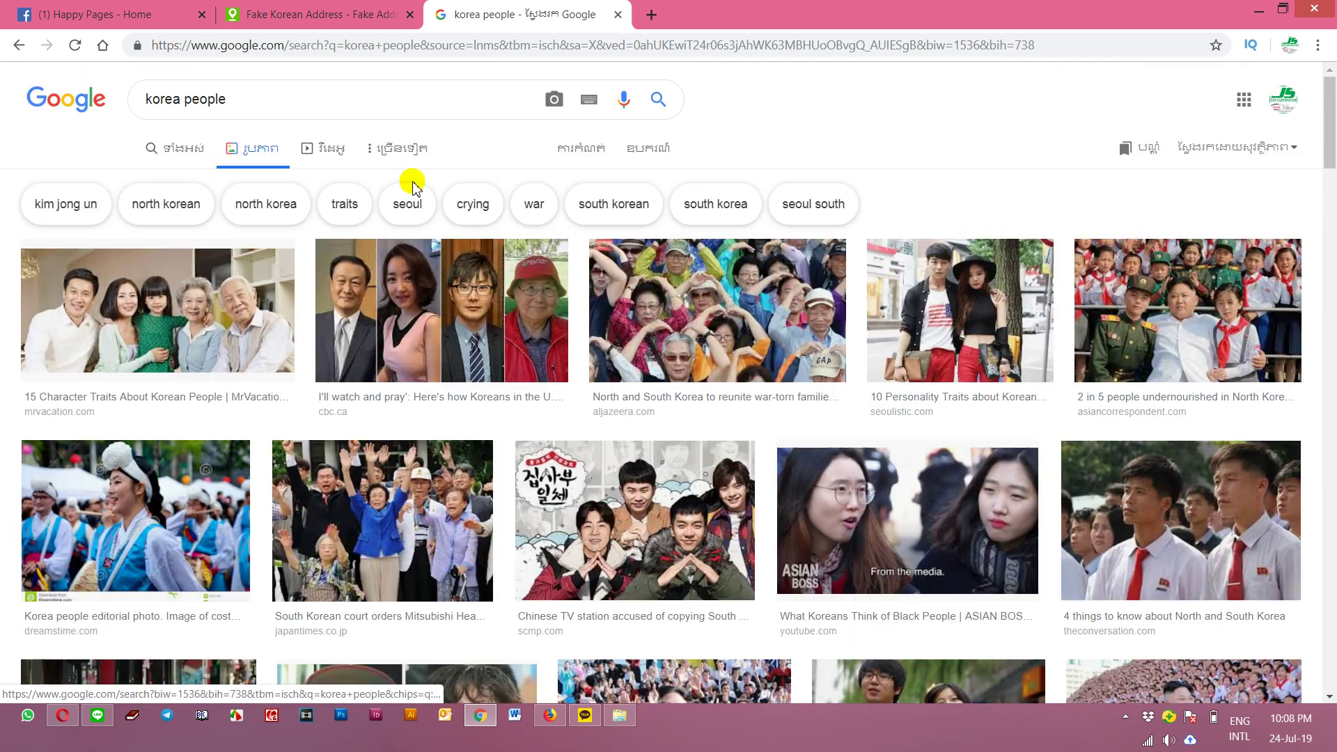
pyautogui.press('Return')
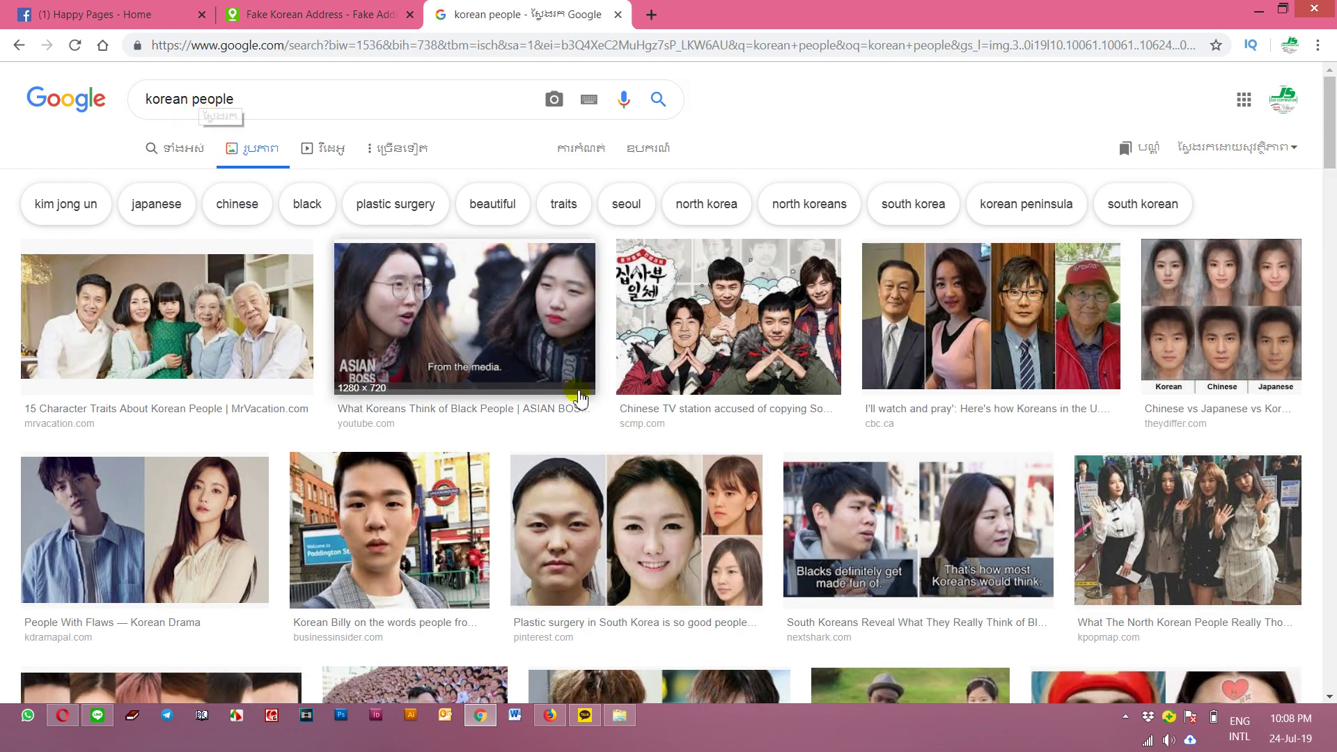
# Step: Examine the "korean people" image results for a picture suitable for the Page
pyautogui.scroll(-5, 583, 449)
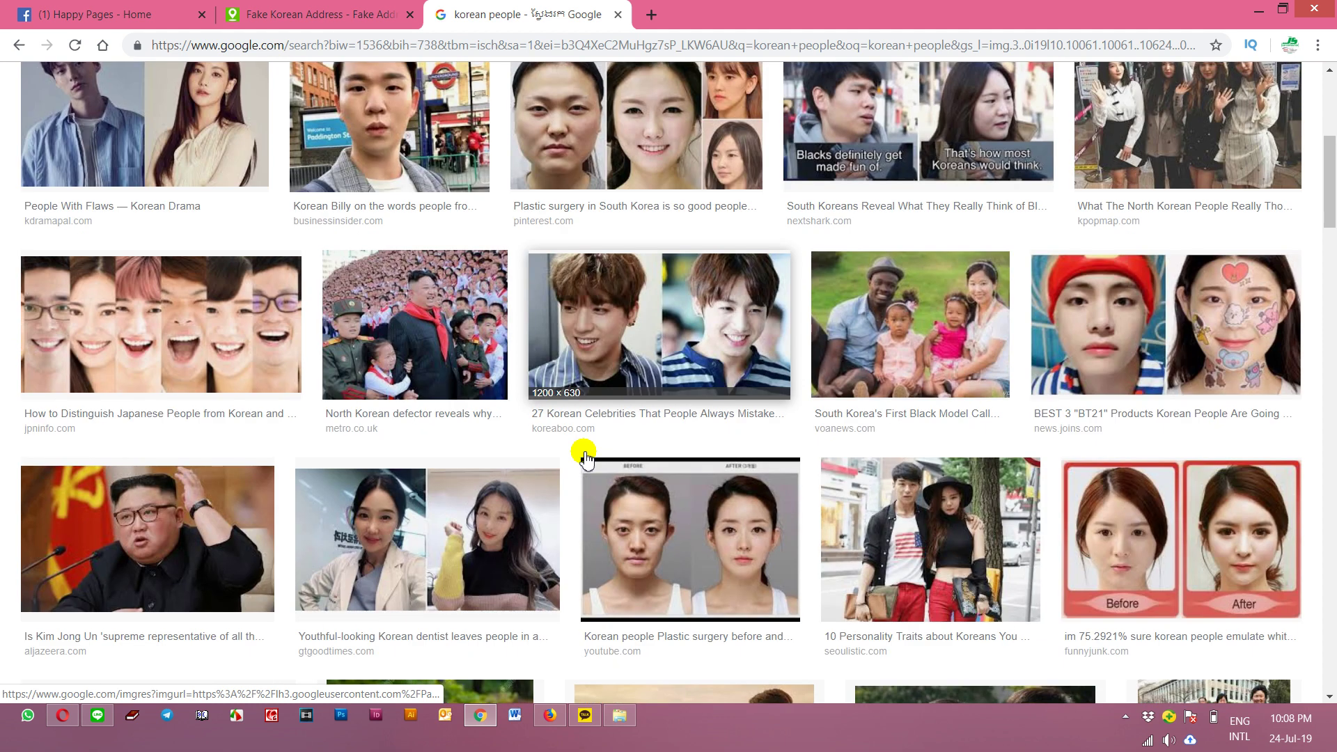
pyautogui.scroll(-4, 585, 456)
pyautogui.scroll(-2, 585, 456)
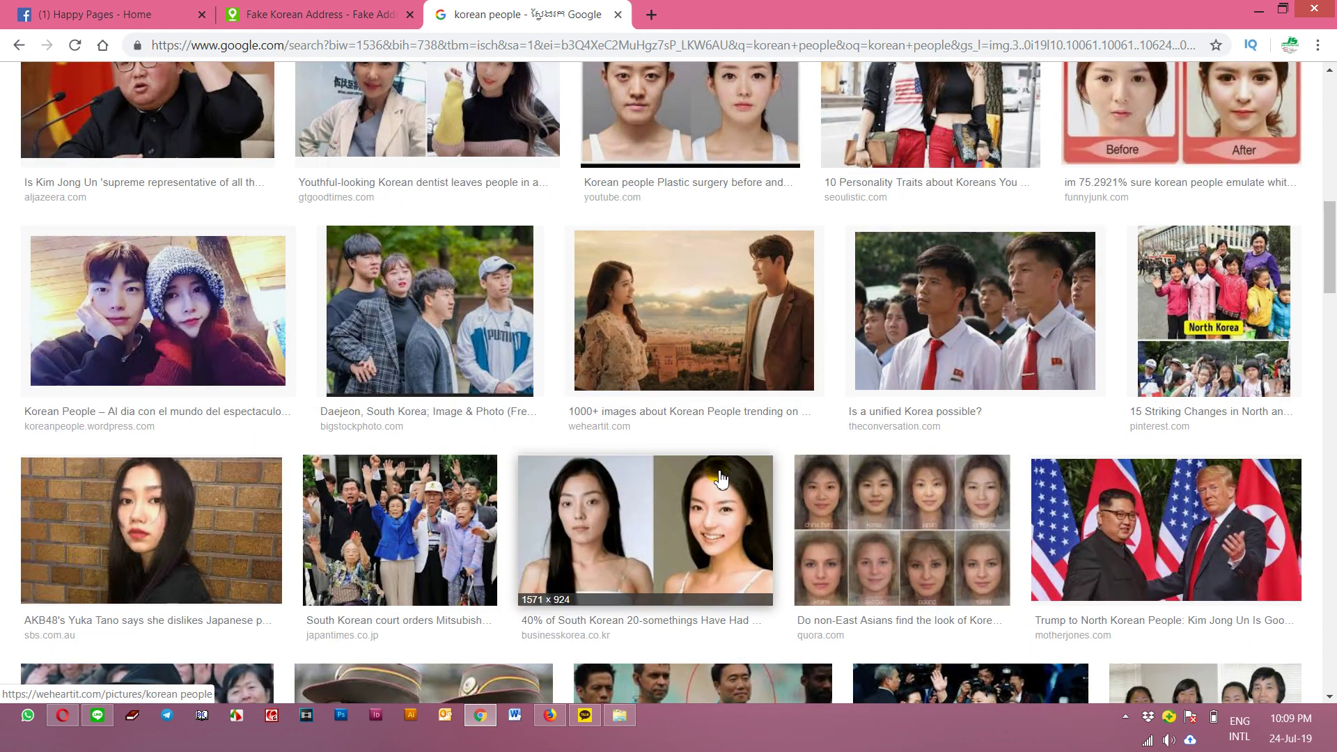
pyautogui.scroll(-7, 710, 418)
pyautogui.scroll(-1, 630, 493)
pyautogui.scroll(-5, 630, 492)
pyautogui.scroll(1, 624, 478)
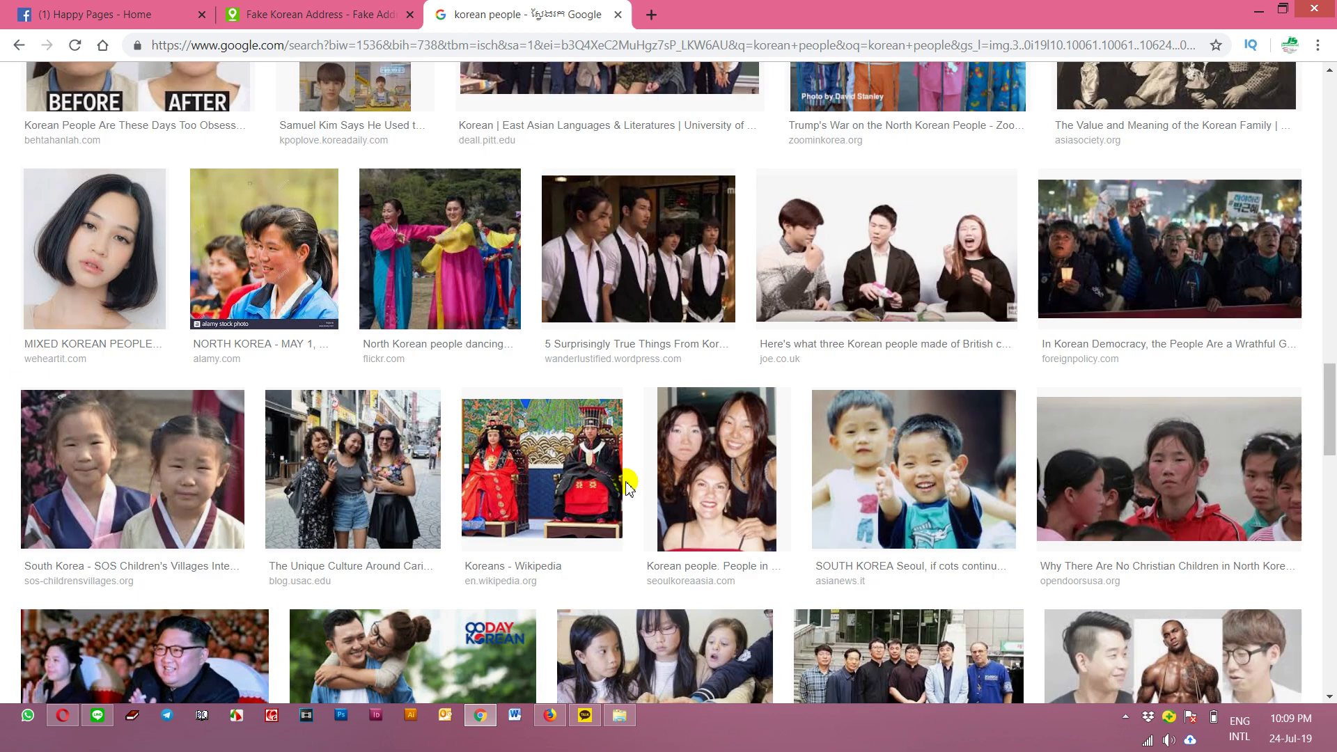
pyautogui.scroll(-5, 625, 478)
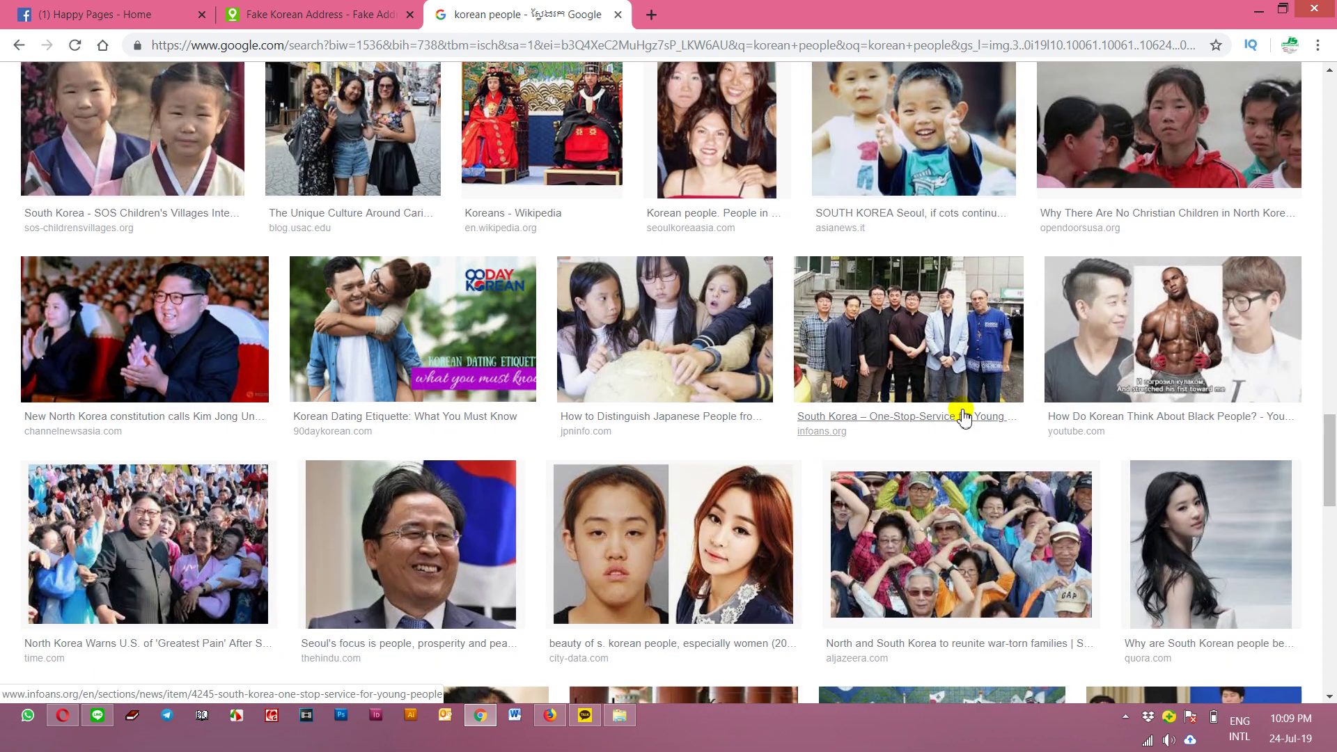
pyautogui.scroll(-8, 964, 421)
pyautogui.scroll(7, 963, 421)
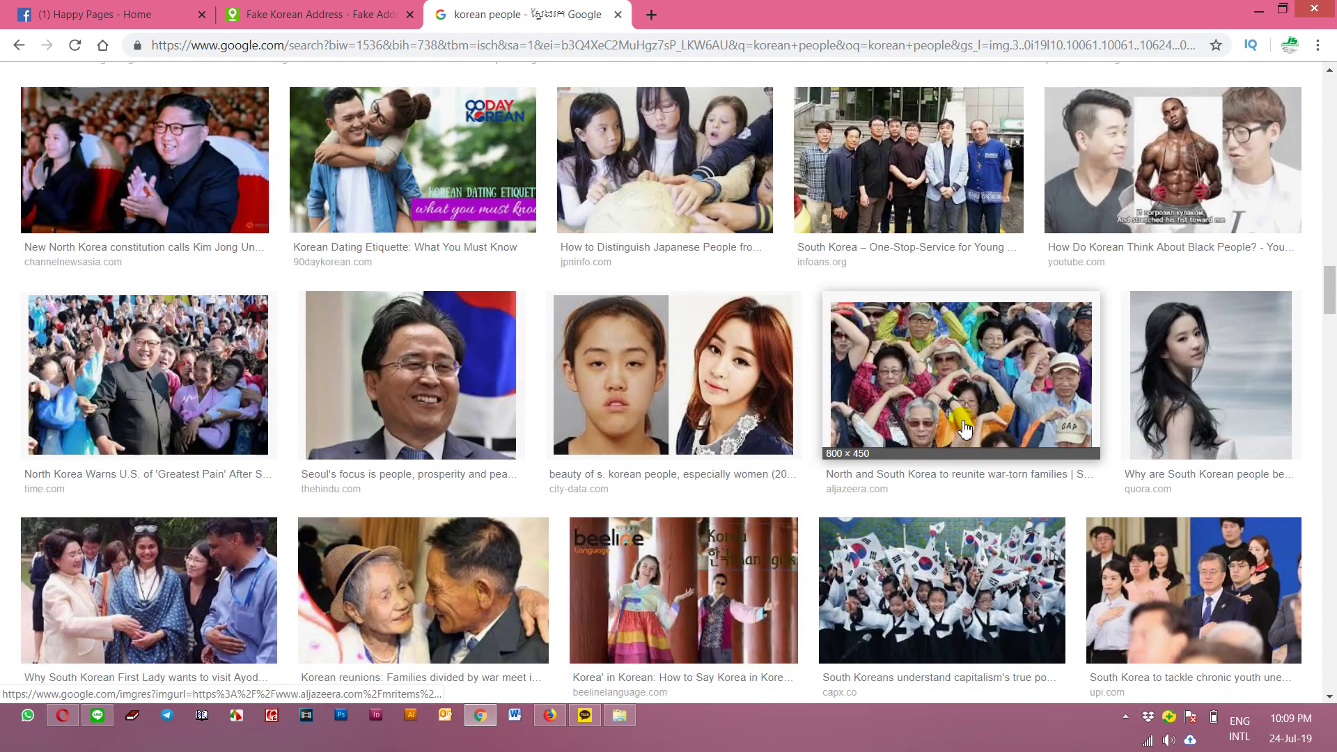
pyautogui.scroll(-12, 963, 422)
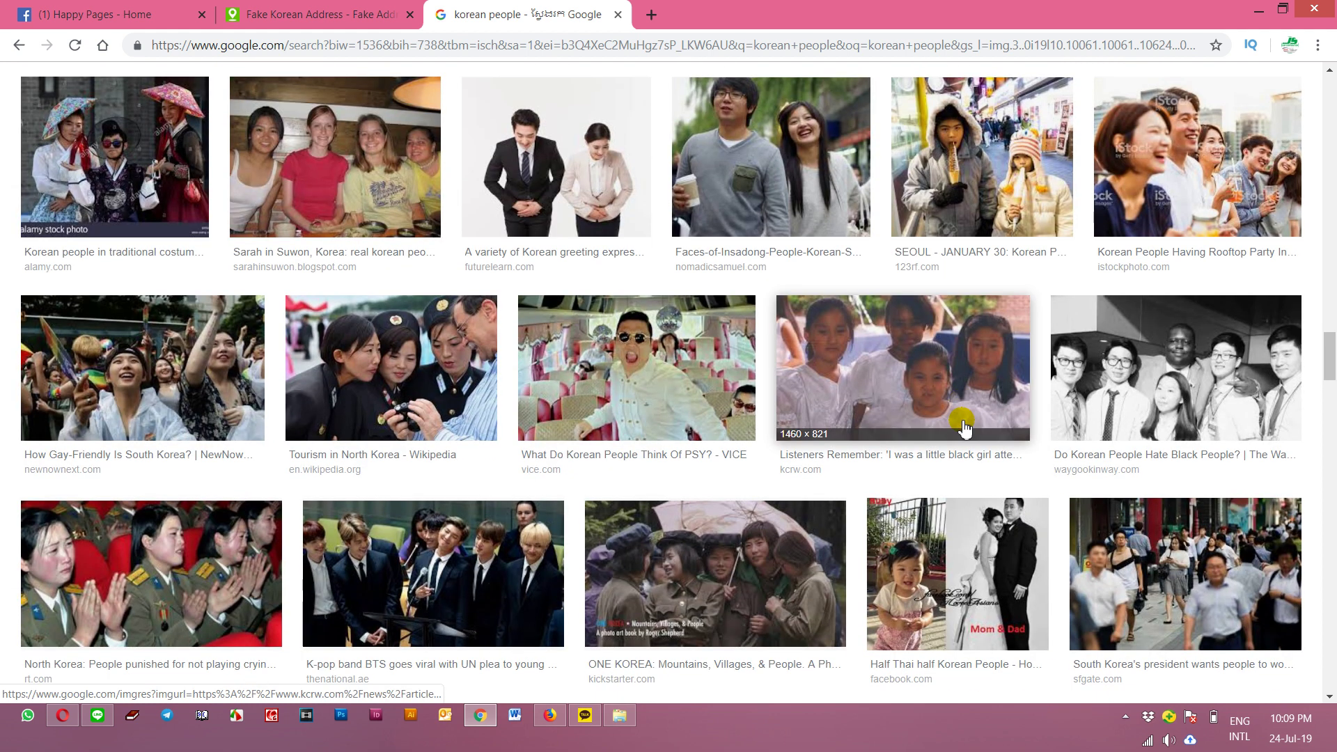
pyautogui.scroll(-6, 964, 426)
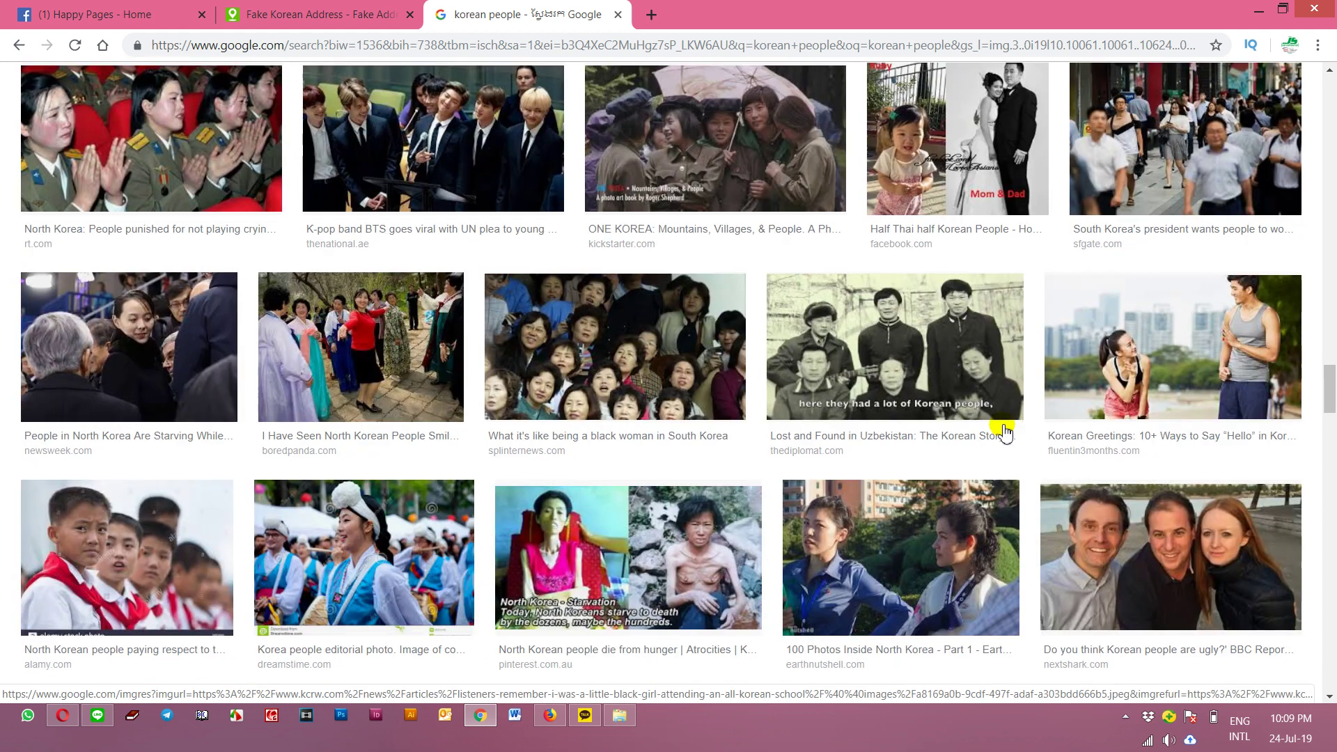
pyautogui.scroll(-2, 1126, 460)
# Step: Shorten the image search to "korean" and look through the results for a suitable picture
pyautogui.moveTo(1330, 403); pyautogui.dragTo(1326, 101)
pyautogui.doubleClick(209, 99)
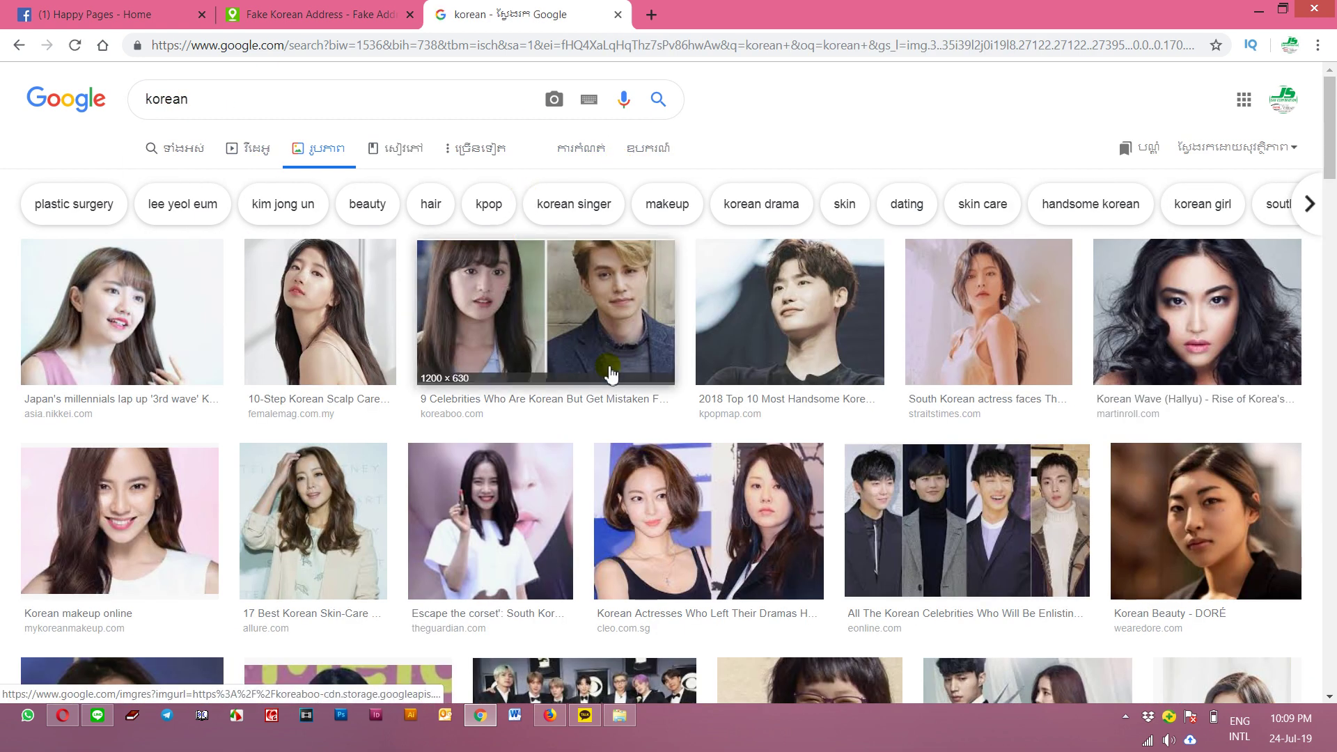
pyautogui.scroll(-4, 593, 387)
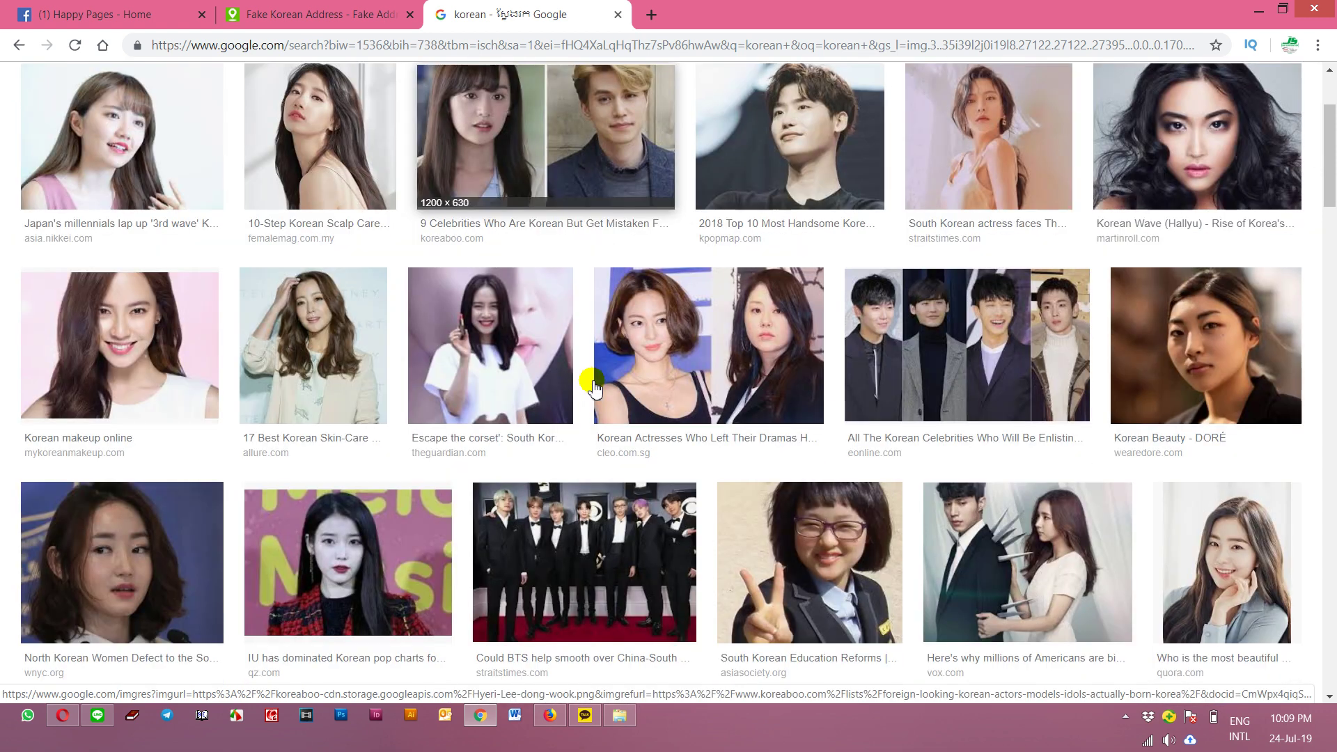
pyautogui.scroll(-5, 593, 388)
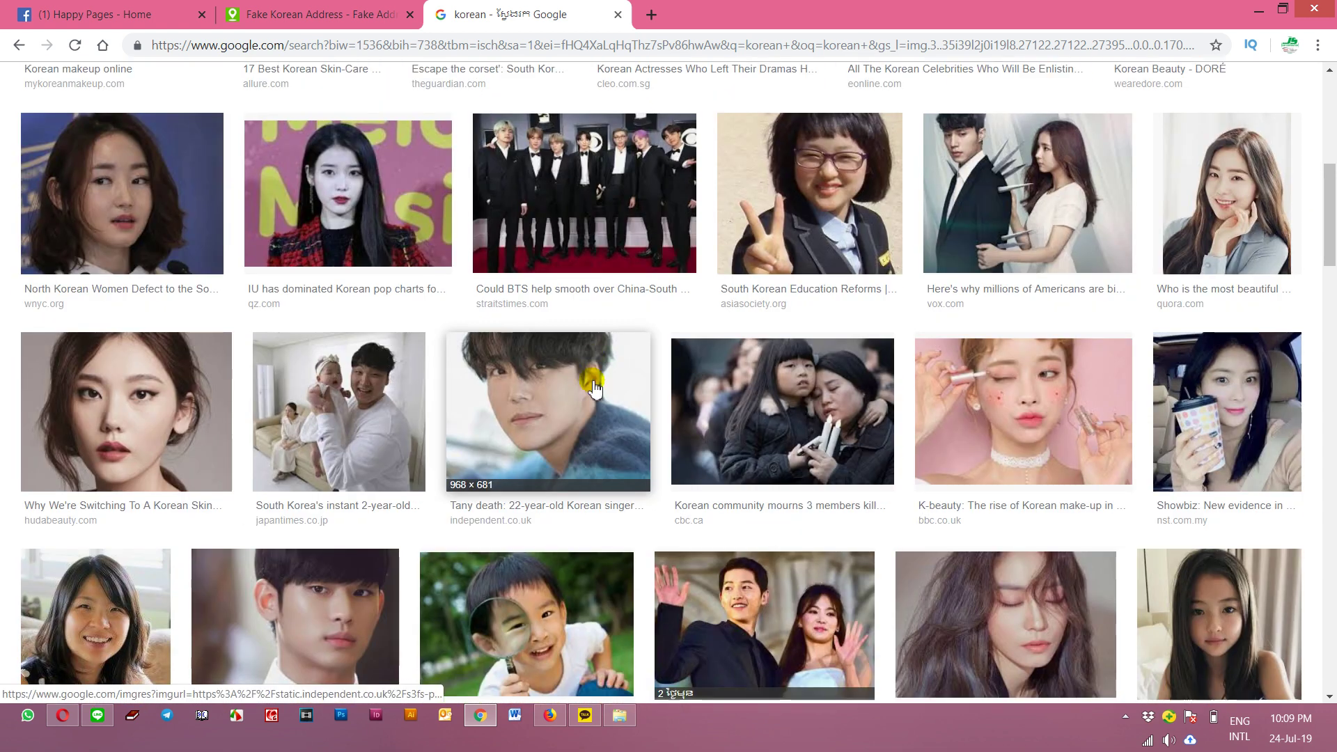
pyautogui.scroll(-2, 592, 387)
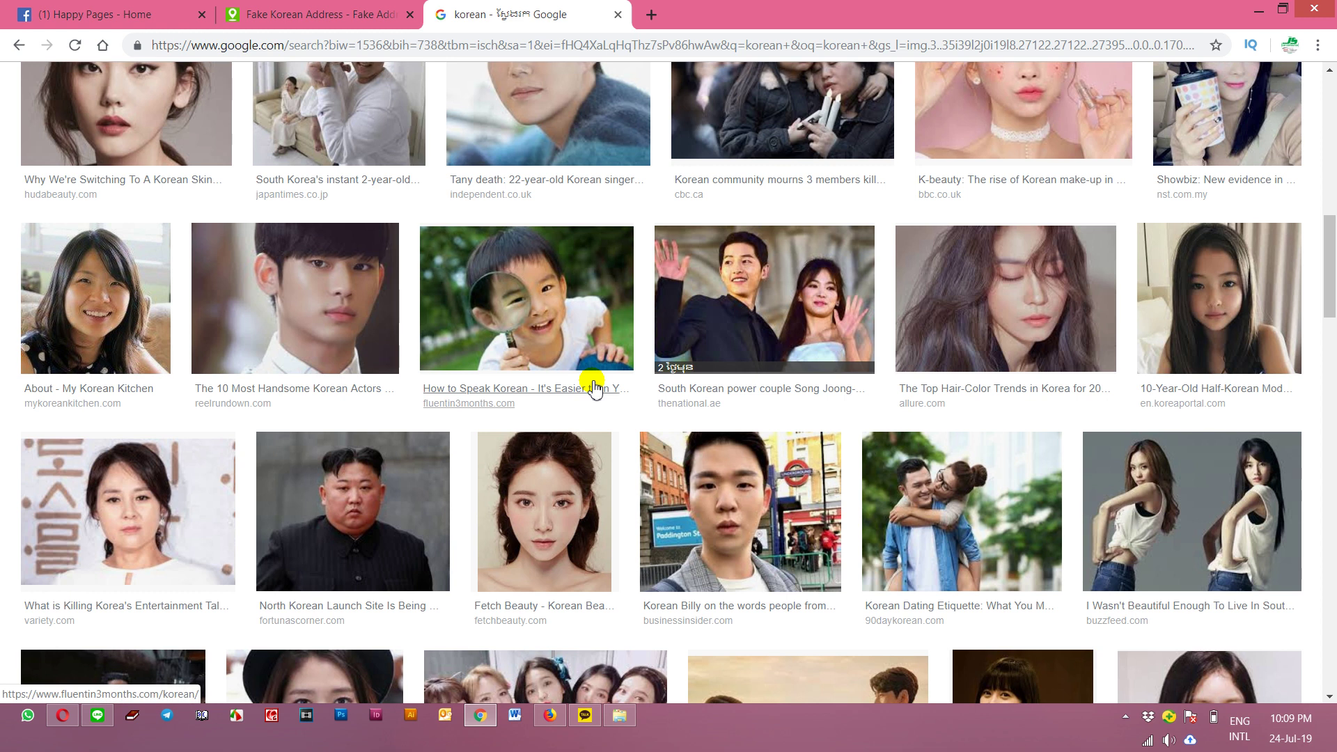
pyautogui.scroll(-3, 591, 387)
pyautogui.scroll(-2, 592, 381)
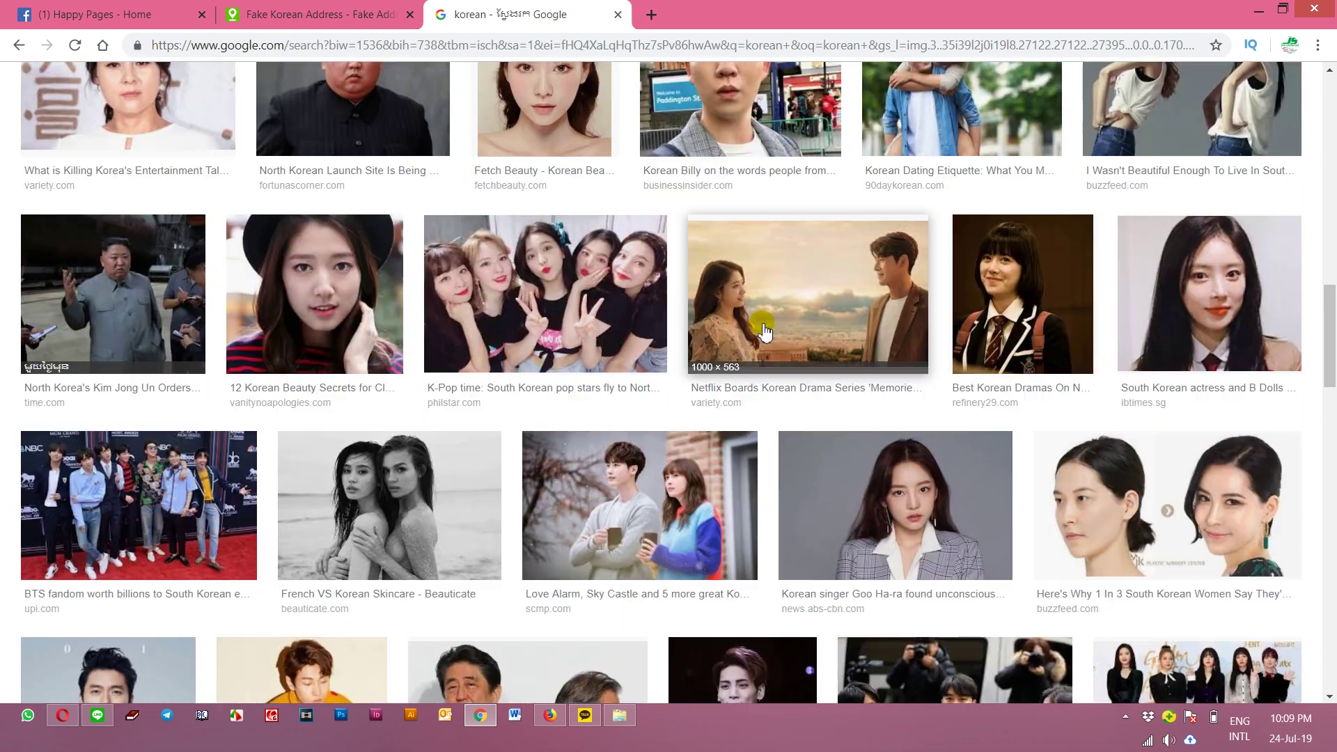
# Step: Open the Netflix Korean drama image from variety.com and compare it with its related images
pyautogui.click(781, 328)
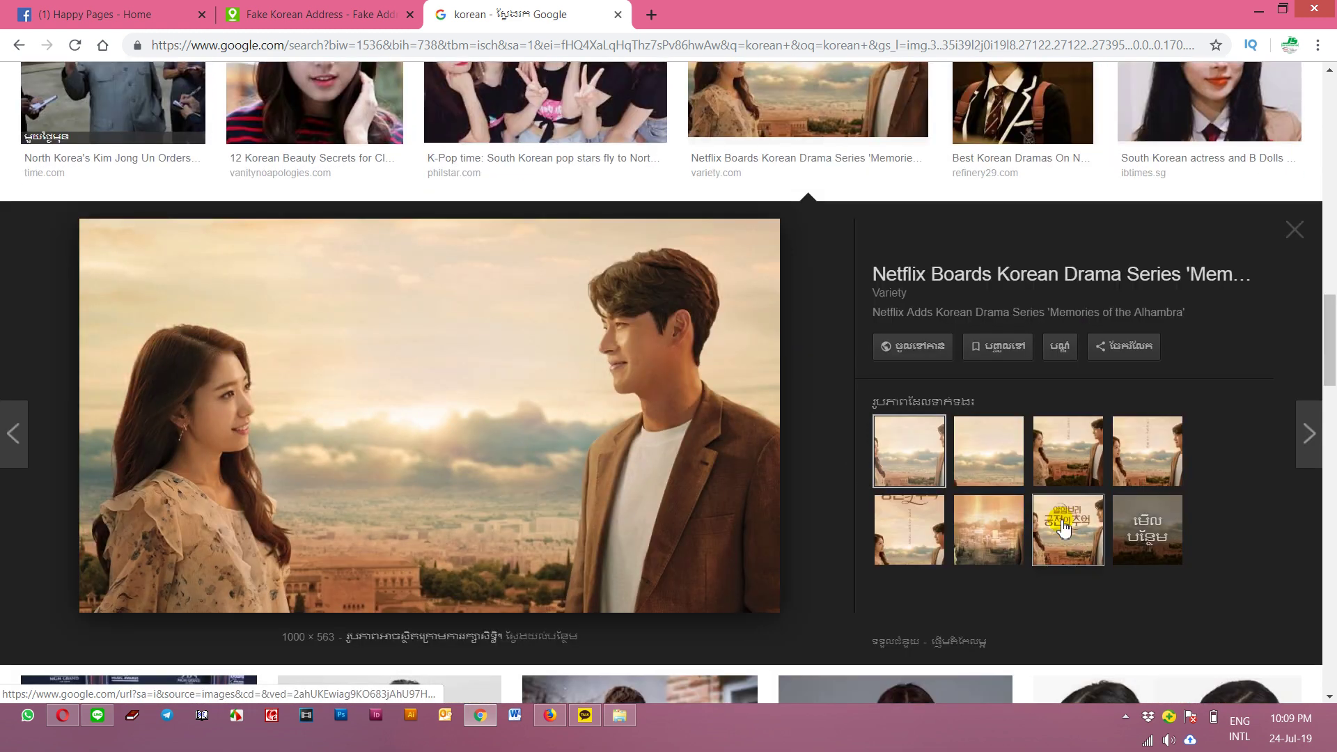
pyautogui.click(1157, 461)
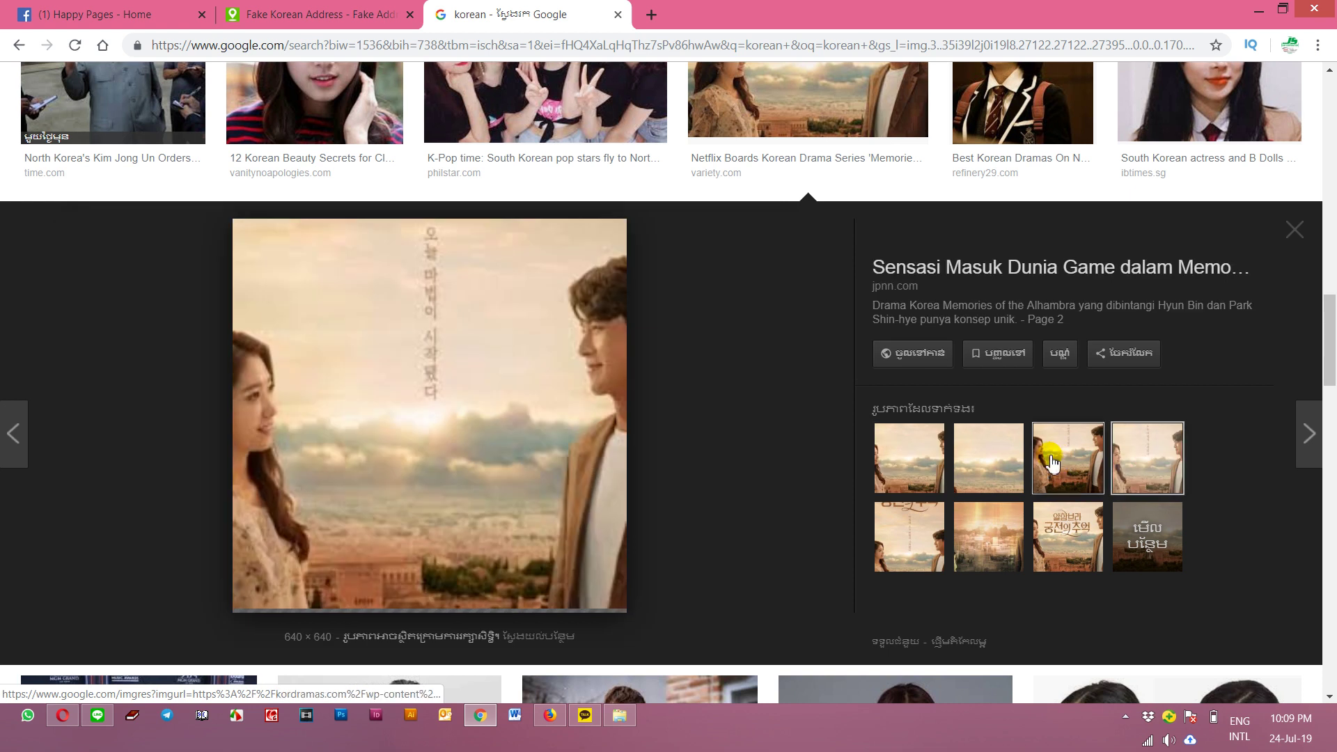
pyautogui.click(1066, 459)
pyautogui.click(994, 456)
pyautogui.click(919, 465)
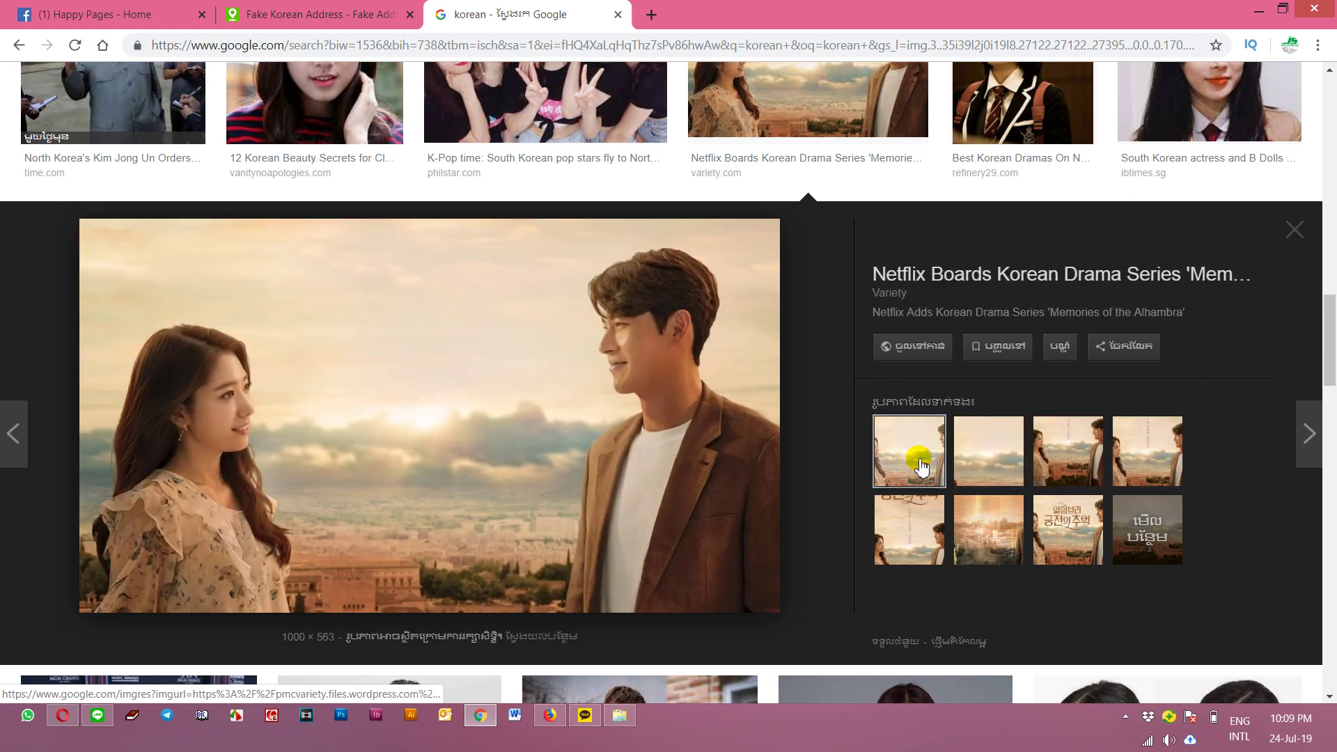
# Step: Save the large Netflix Korean drama image to the Desktop as mo-alhambra-netflix-cropped.jpg
pyautogui.rightClick(651, 458)
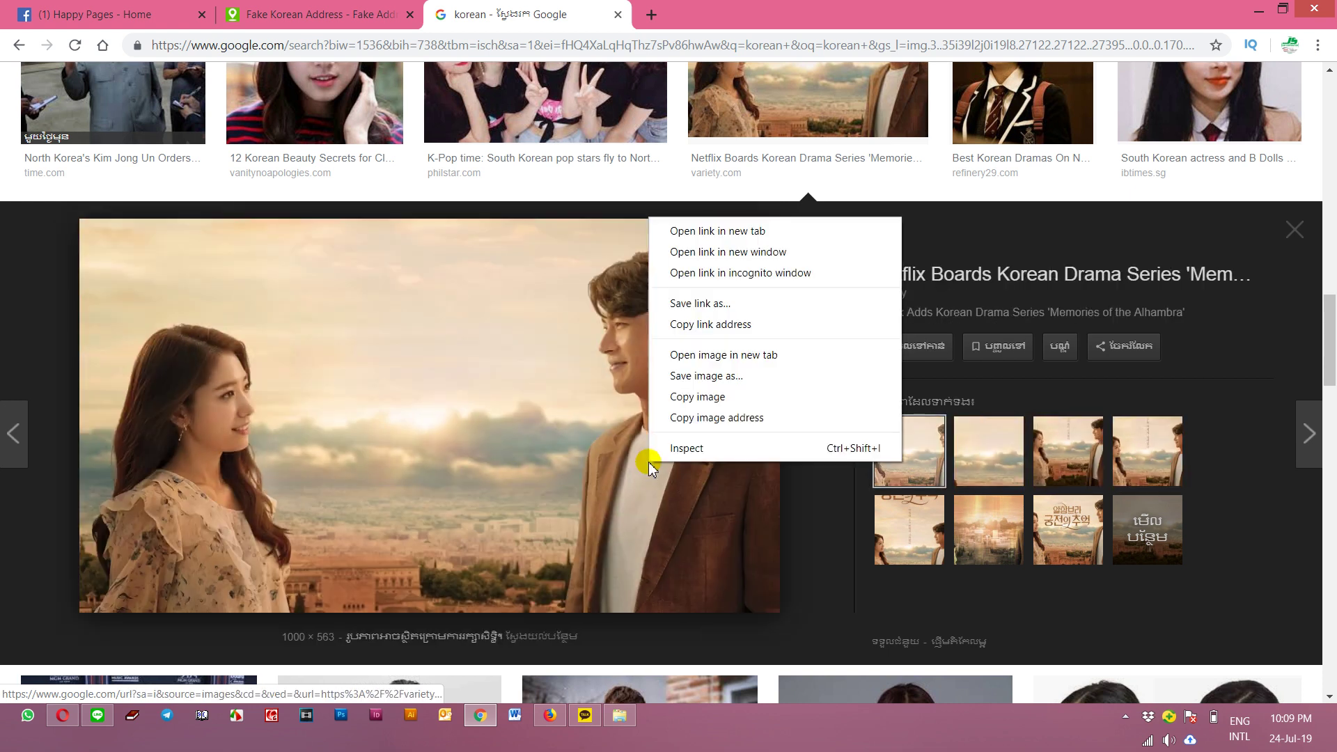
pyautogui.click(730, 377)
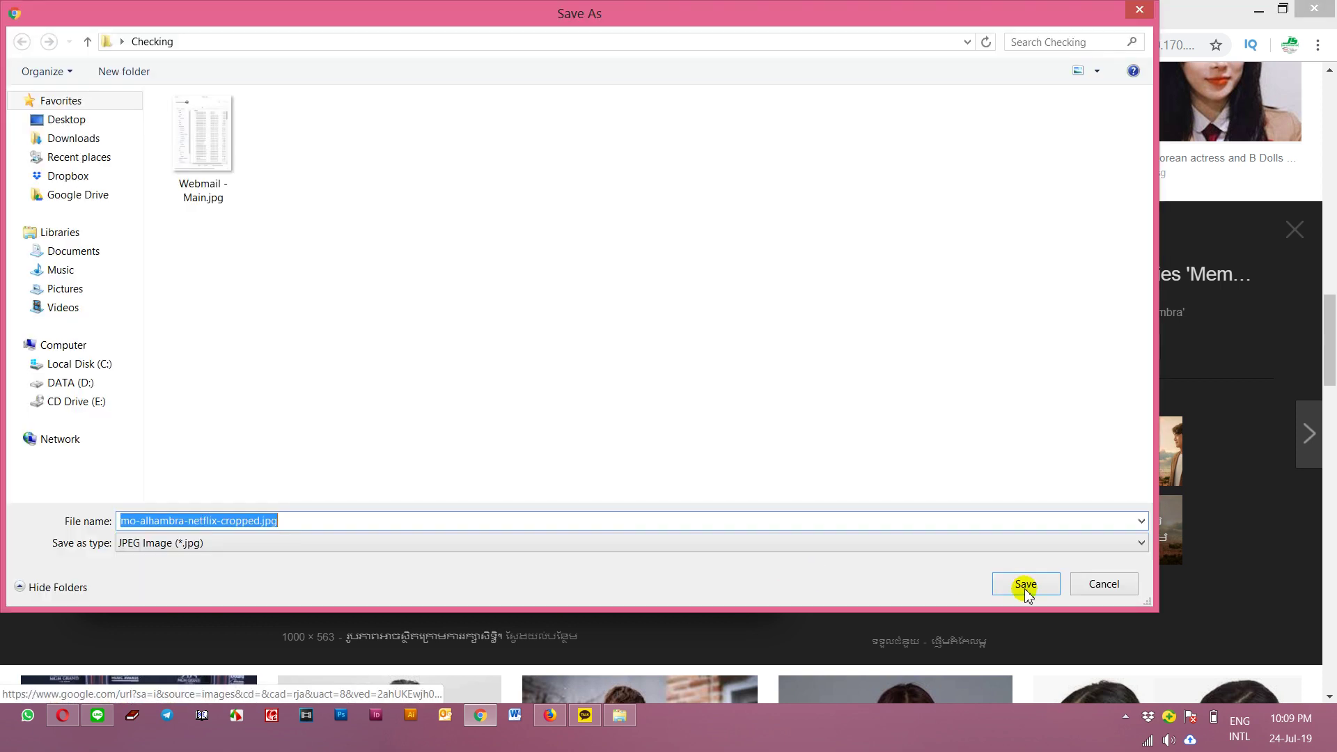
pyautogui.click(98, 120)
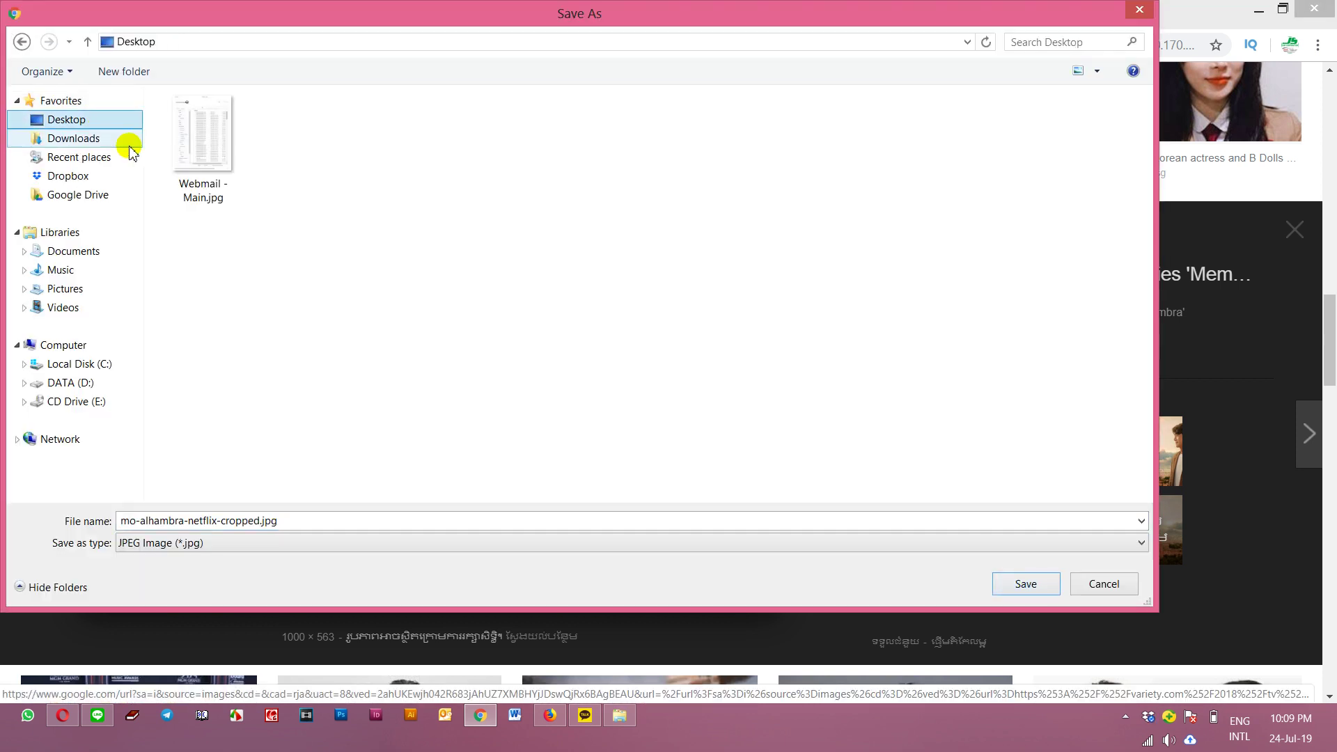
pyautogui.click(1025, 584)
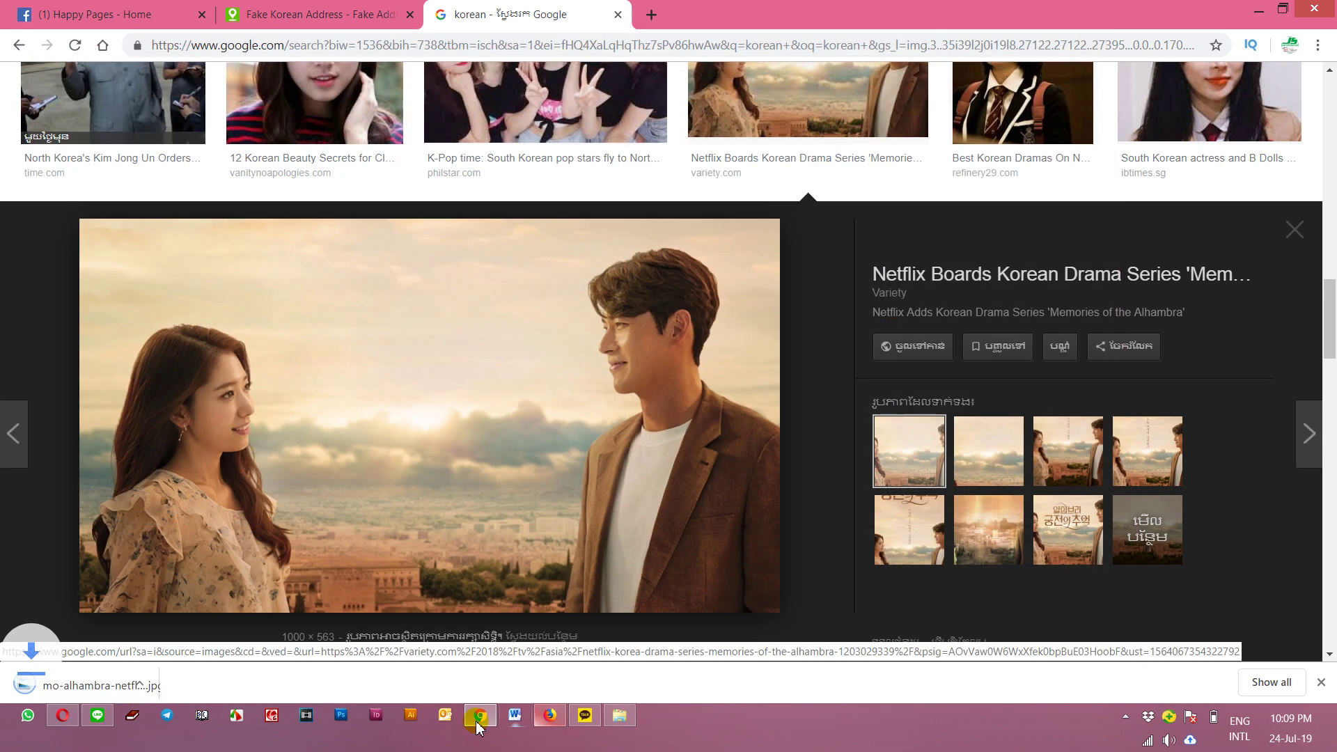
pyautogui.click(486, 719)
pyautogui.click(485, 719)
pyautogui.click(552, 717)
pyautogui.click(555, 717)
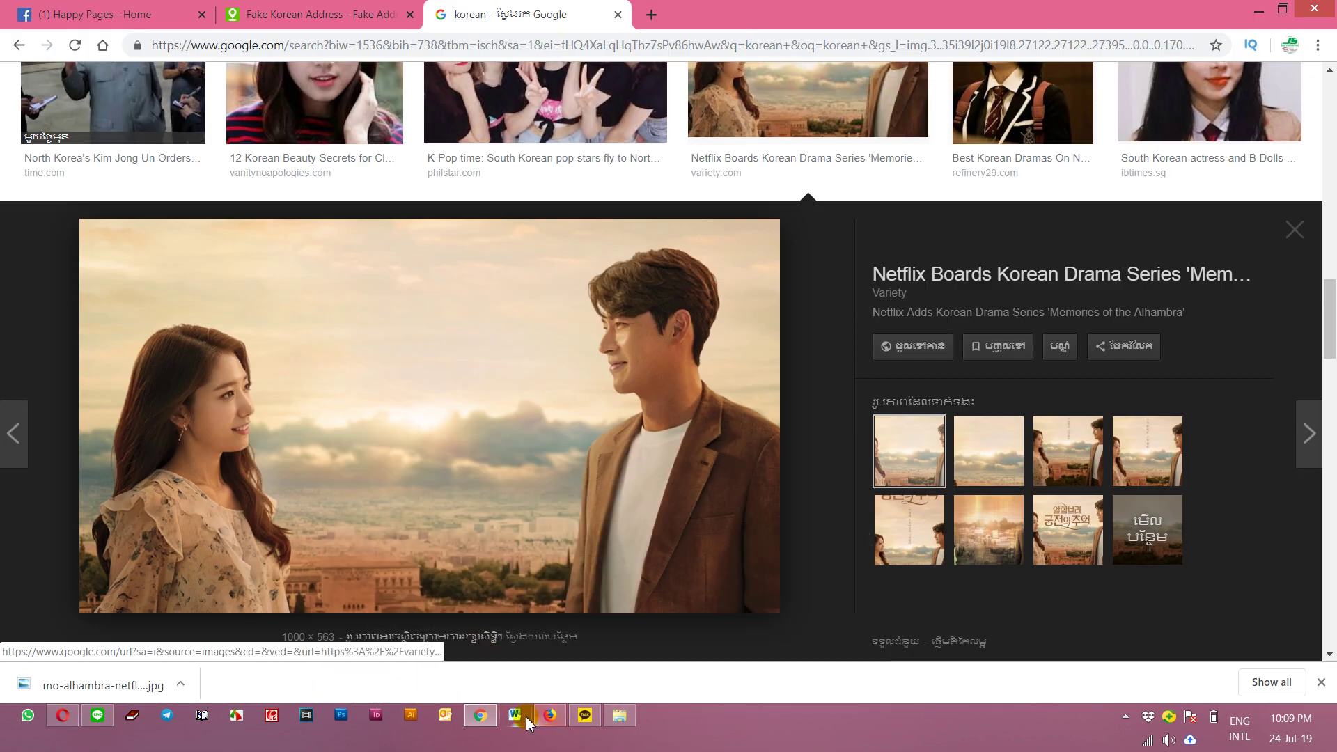
# Step: Upload mo-alhambra-netflix-cropped.jpg from the Desktop as the profile picture of the Happy Pages Page
pyautogui.click(104, 14)
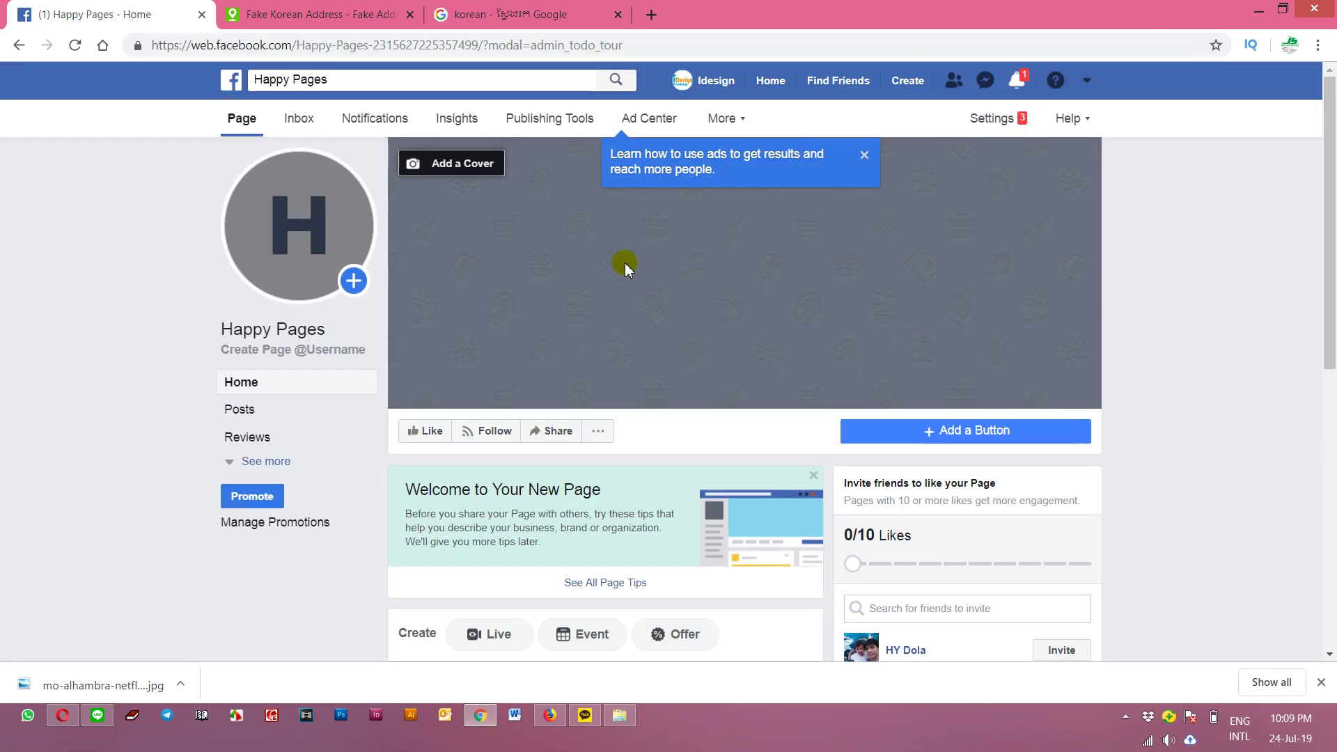
pyautogui.click(313, 251)
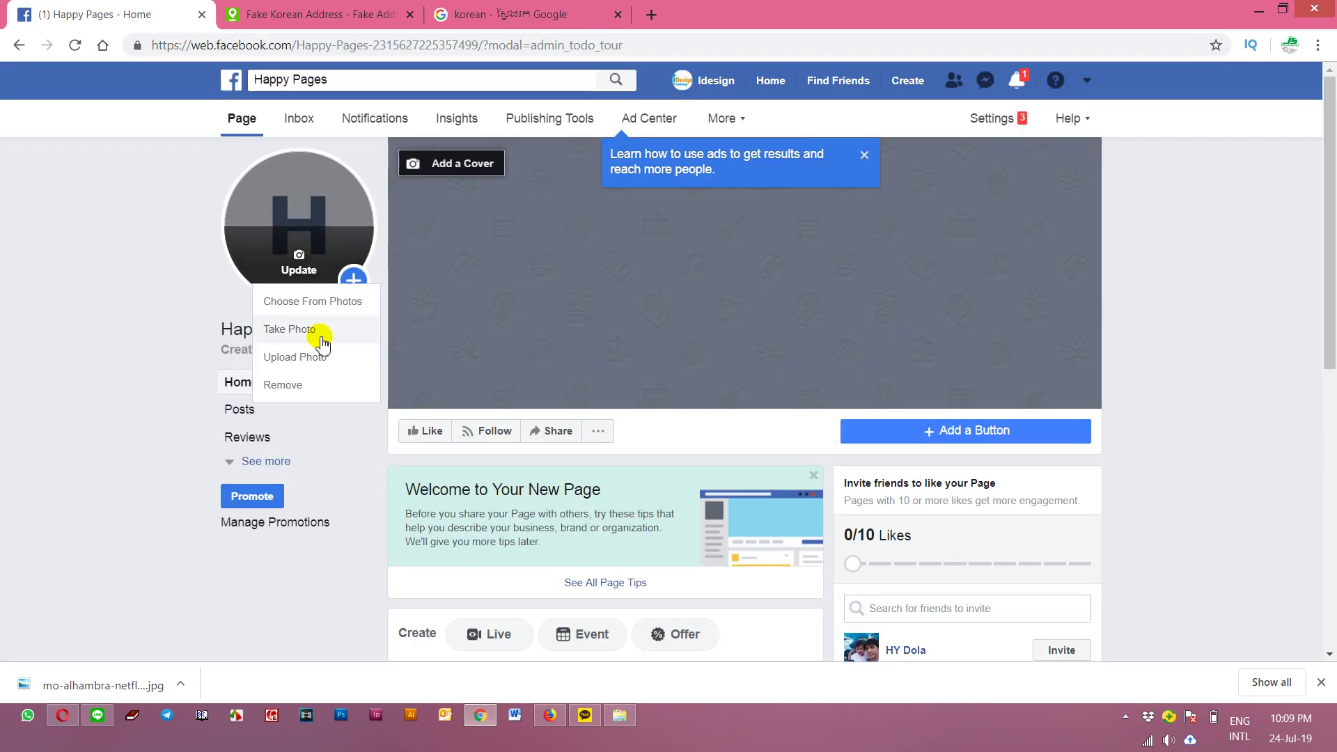
pyautogui.click(310, 357)
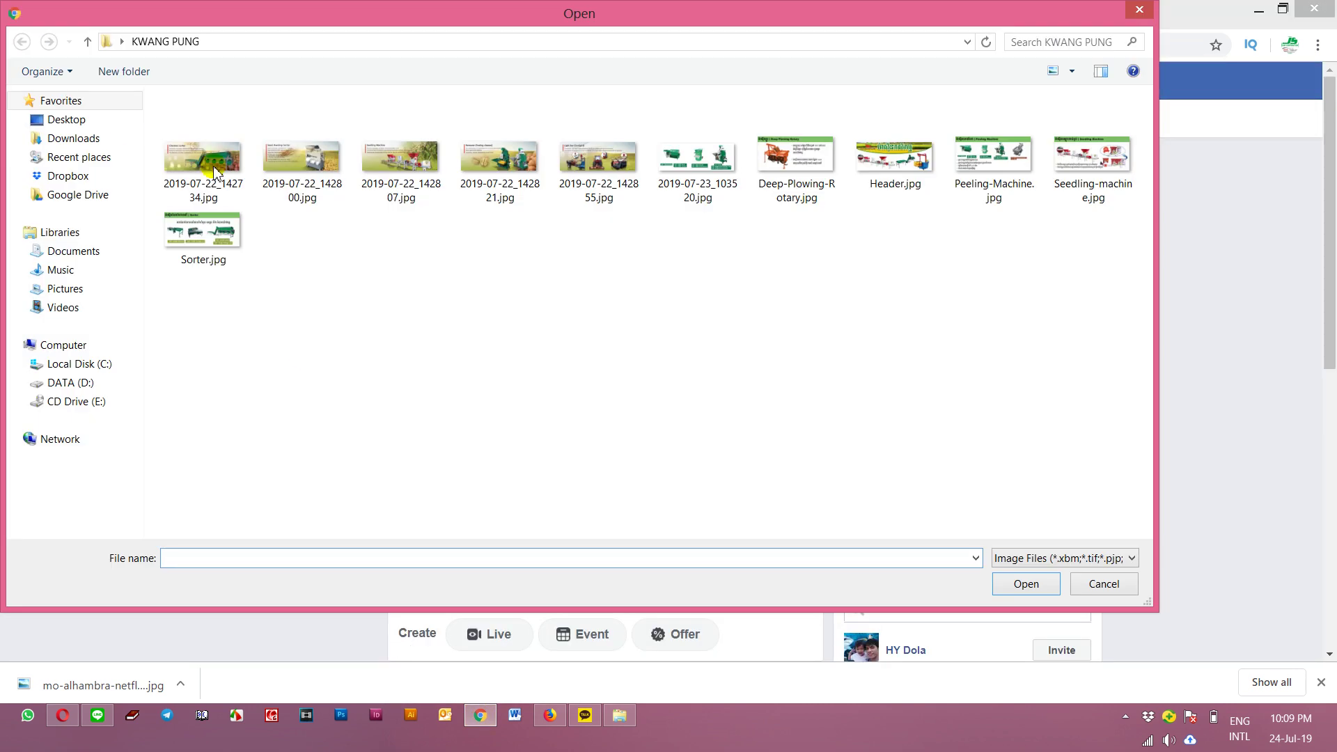
pyautogui.click(79, 125)
pyautogui.scroll(-5, 627, 362)
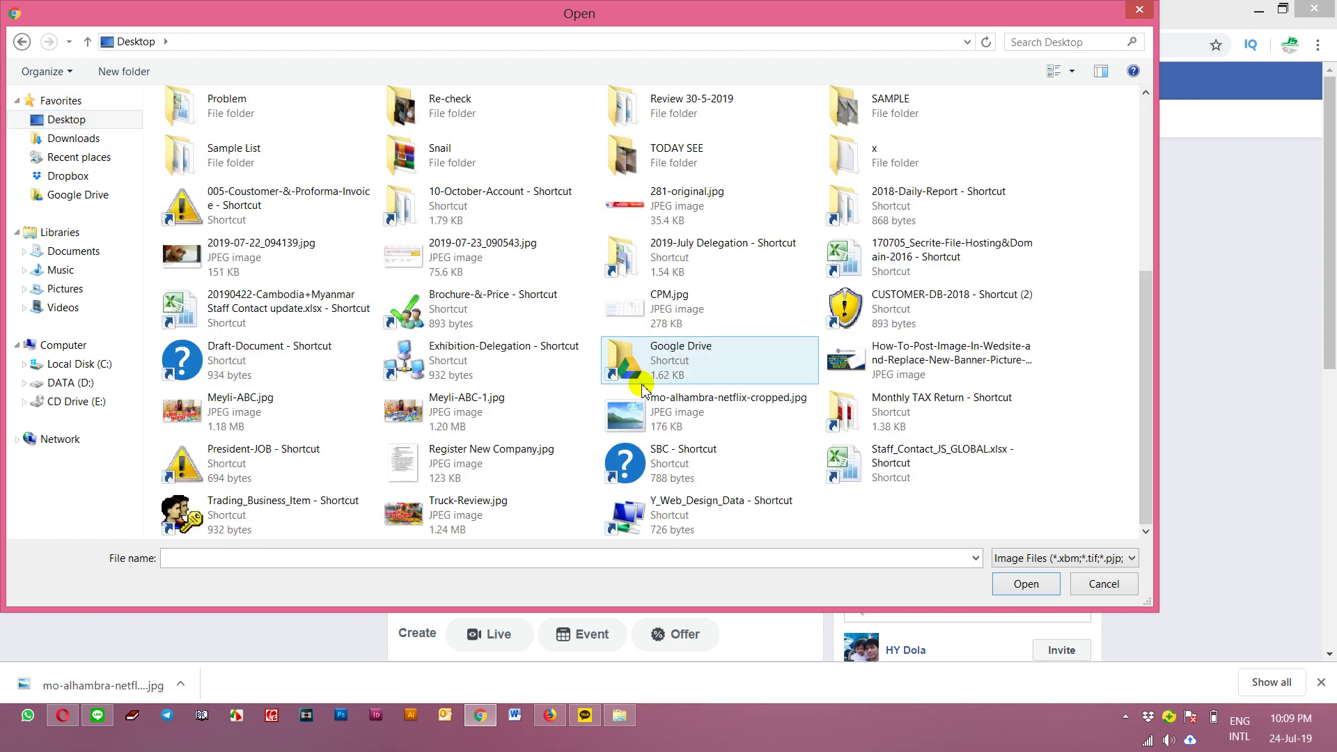
pyautogui.click(664, 427)
pyautogui.click(1043, 591)
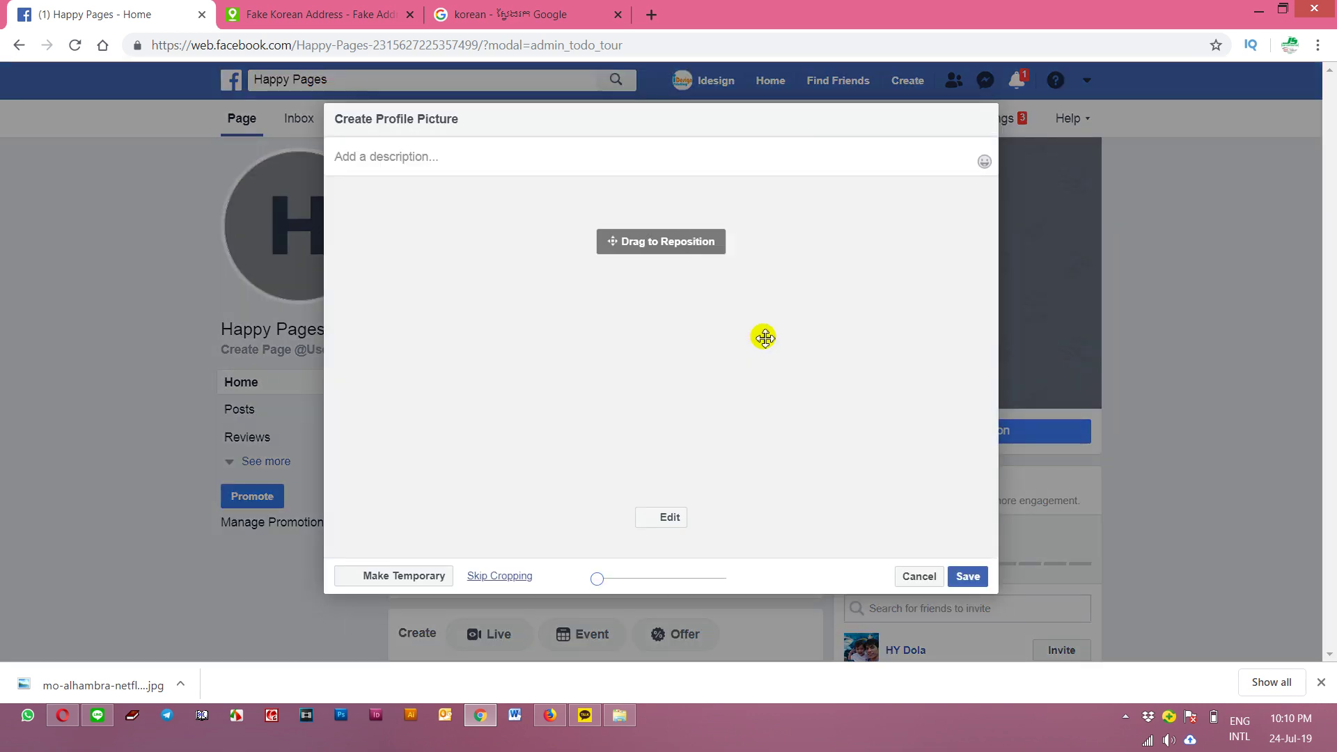
# Step: Reposition the profile picture so the circular crop frames the woman, and save it
pyautogui.moveTo(674, 346); pyautogui.dragTo(589, 341)
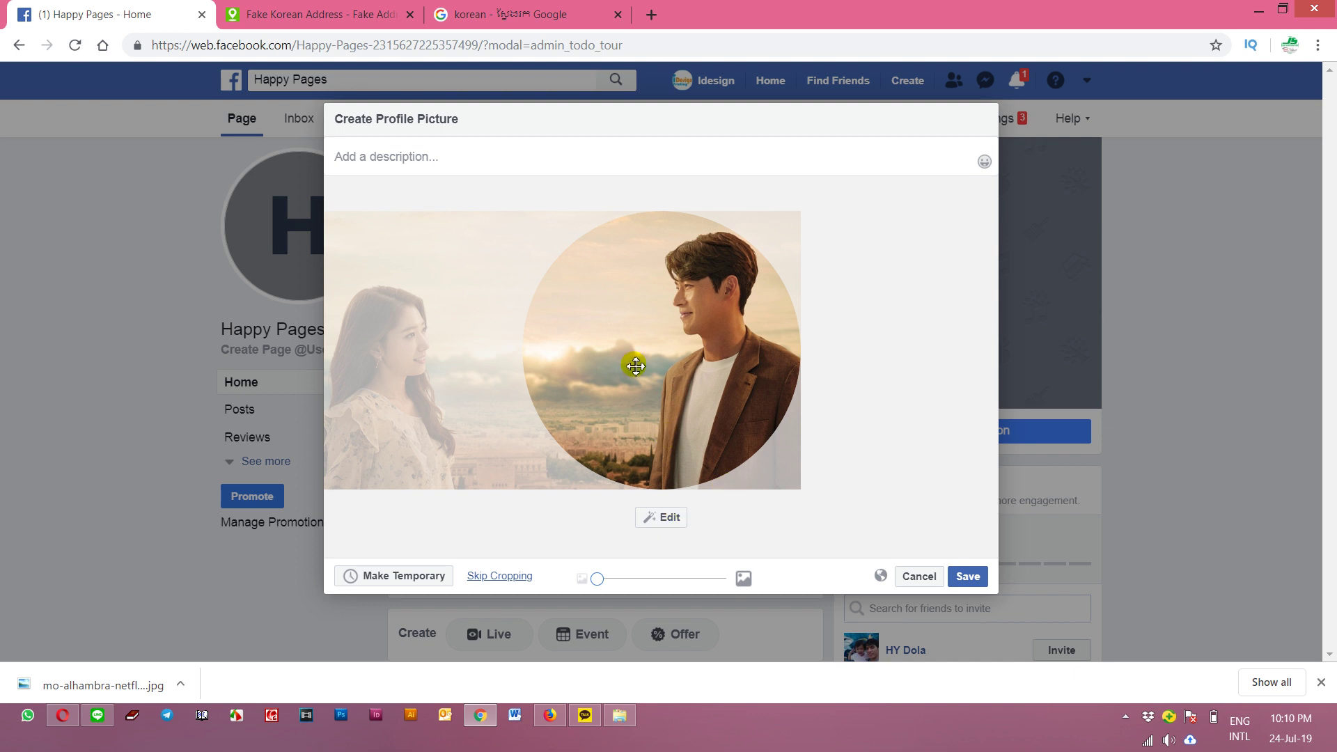
pyautogui.moveTo(607, 364); pyautogui.dragTo(912, 365)
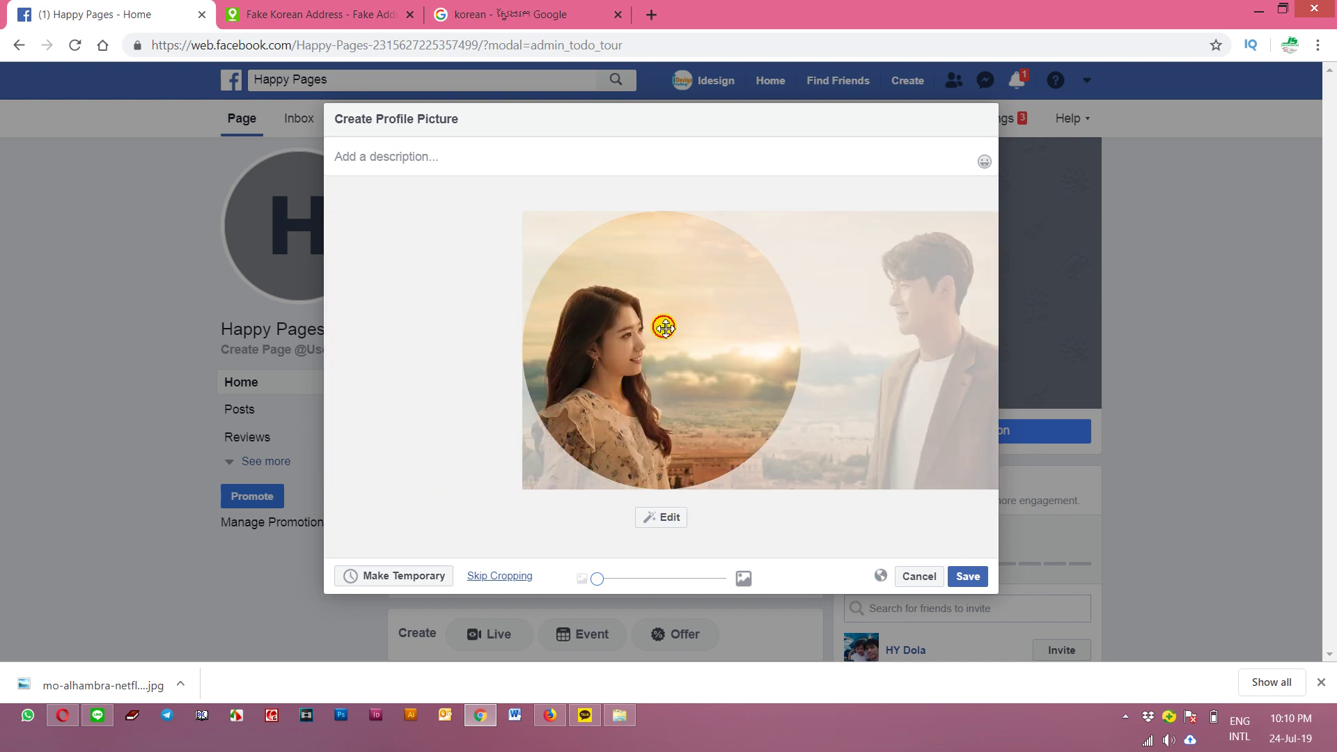
pyautogui.click(968, 582)
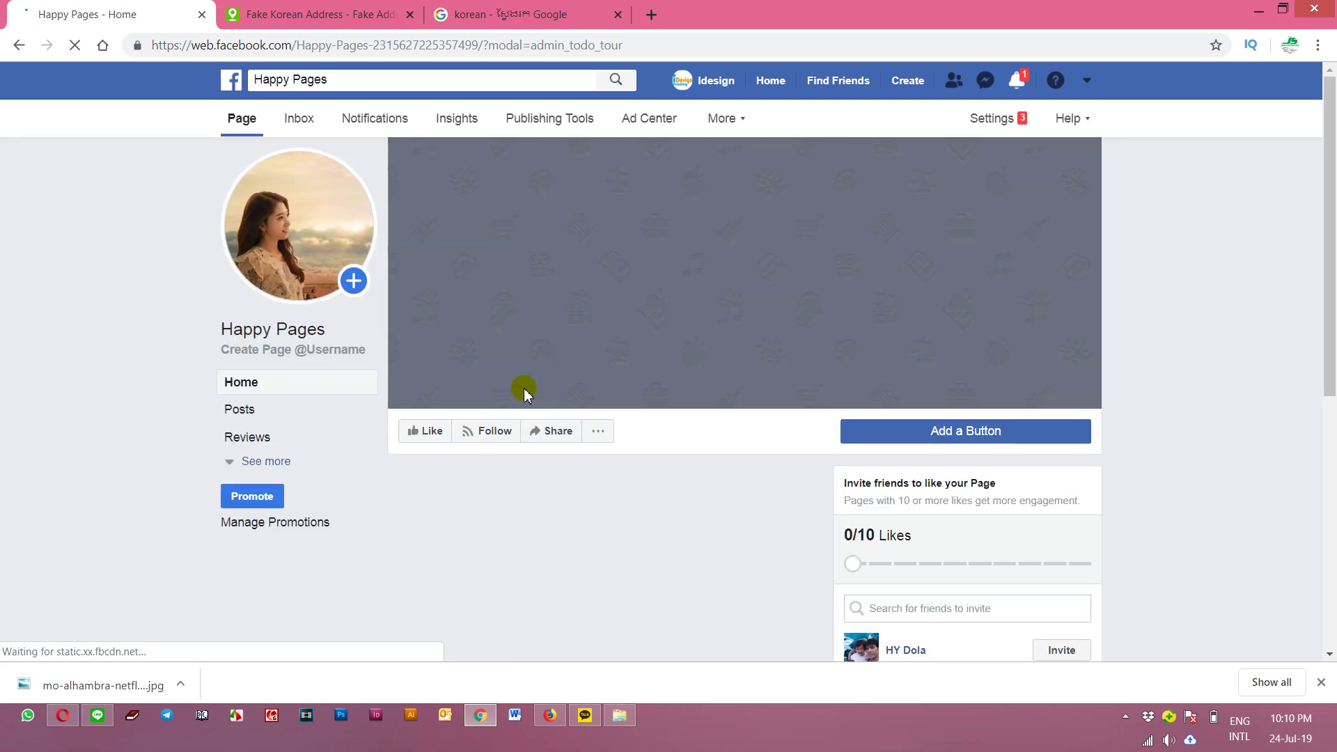
pyautogui.click(463, 166)
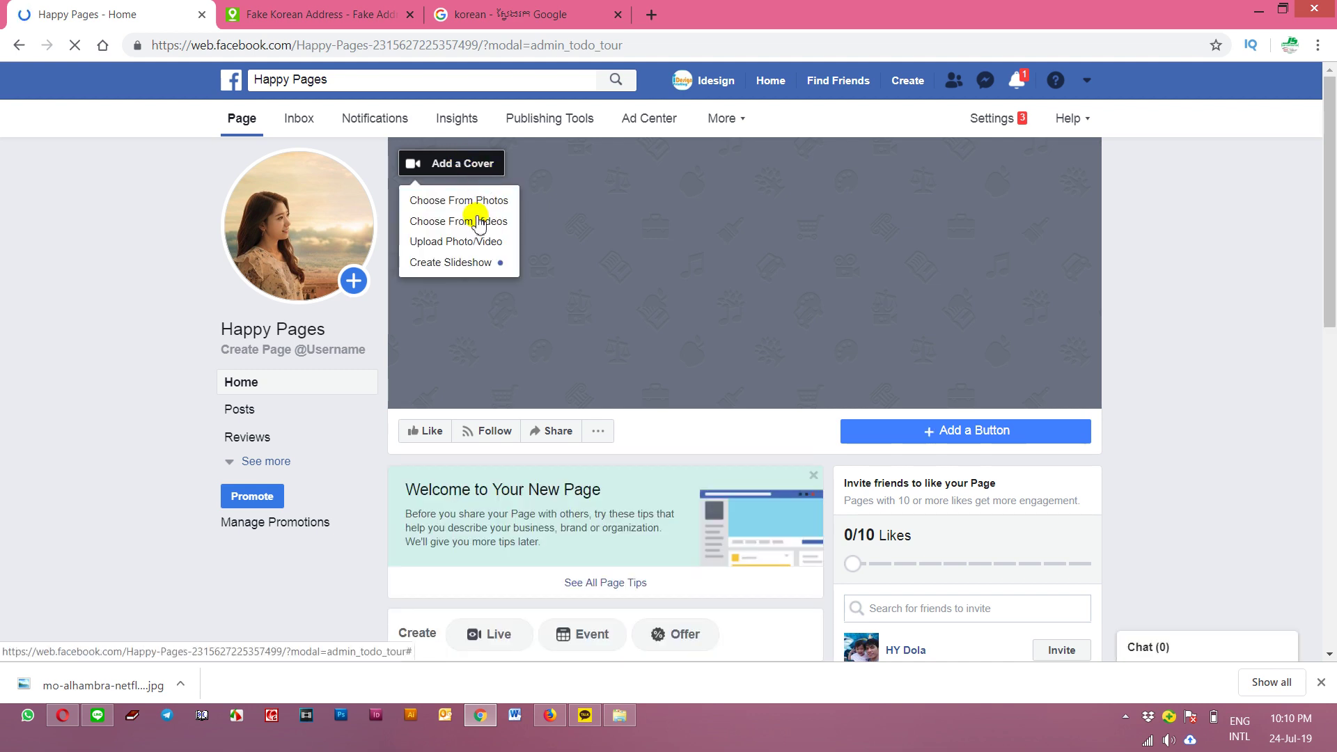
pyautogui.click(476, 201)
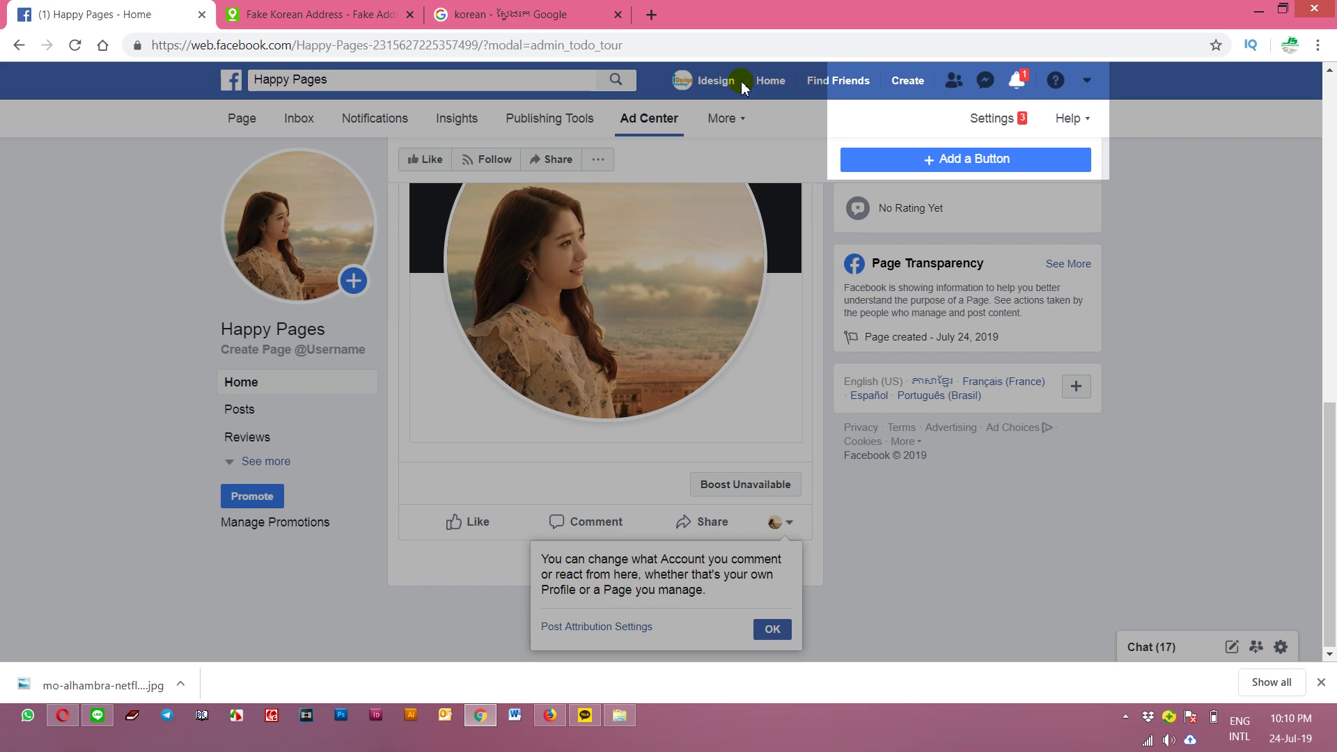
pyautogui.click(925, 158)
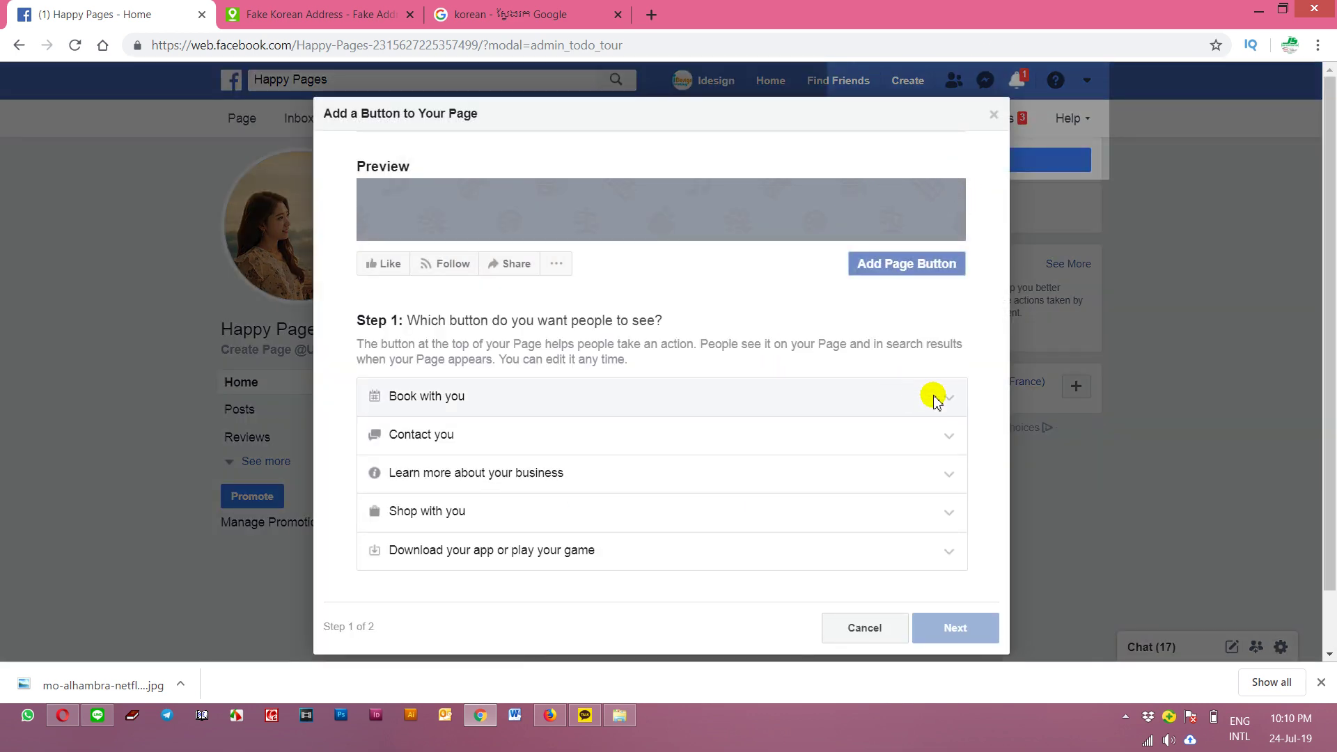
pyautogui.click(875, 629)
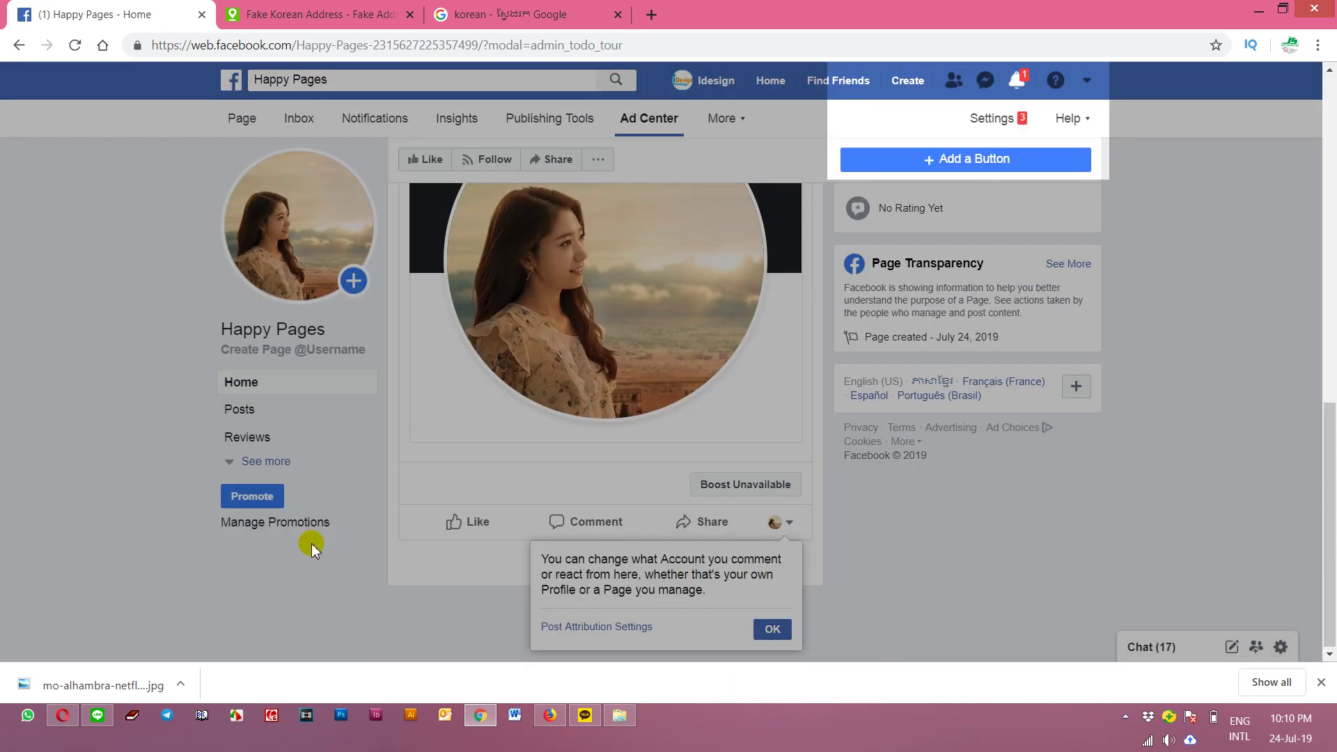
pyautogui.click(260, 46)
pyautogui.press('Return')
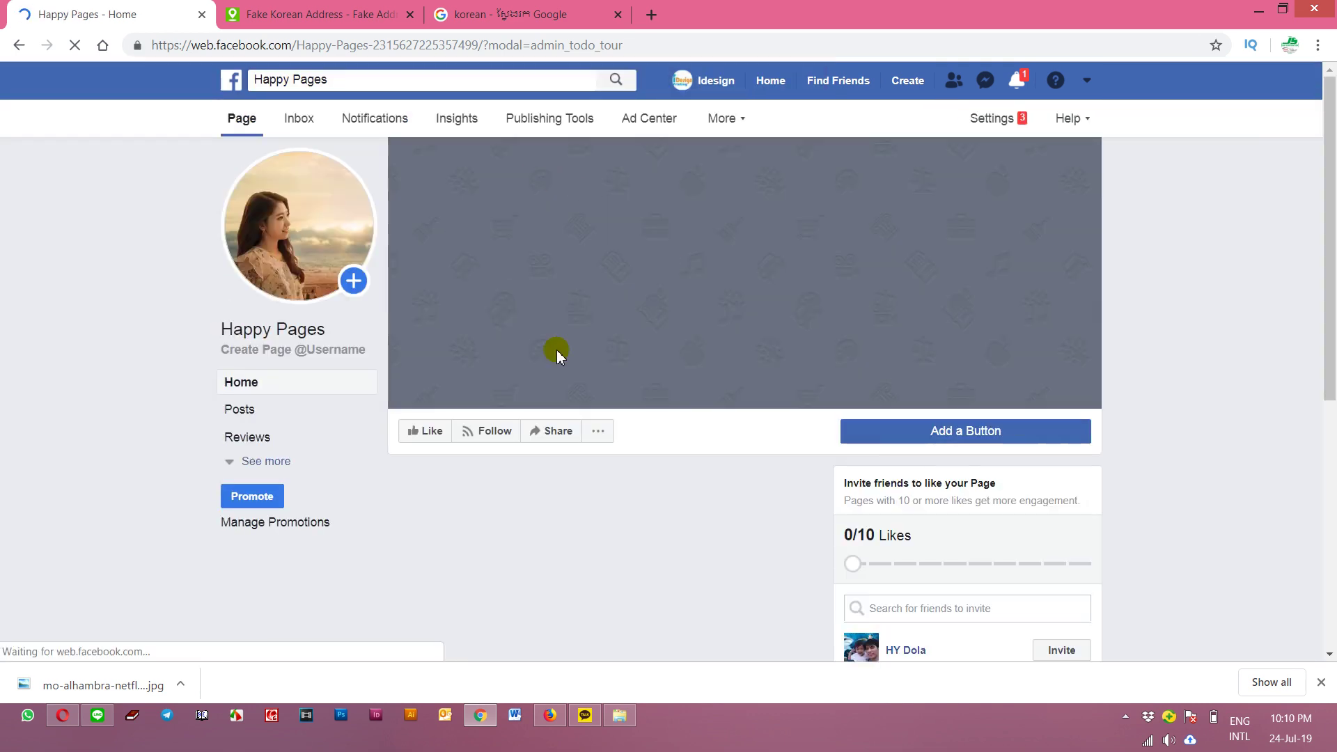
pyautogui.click(479, 167)
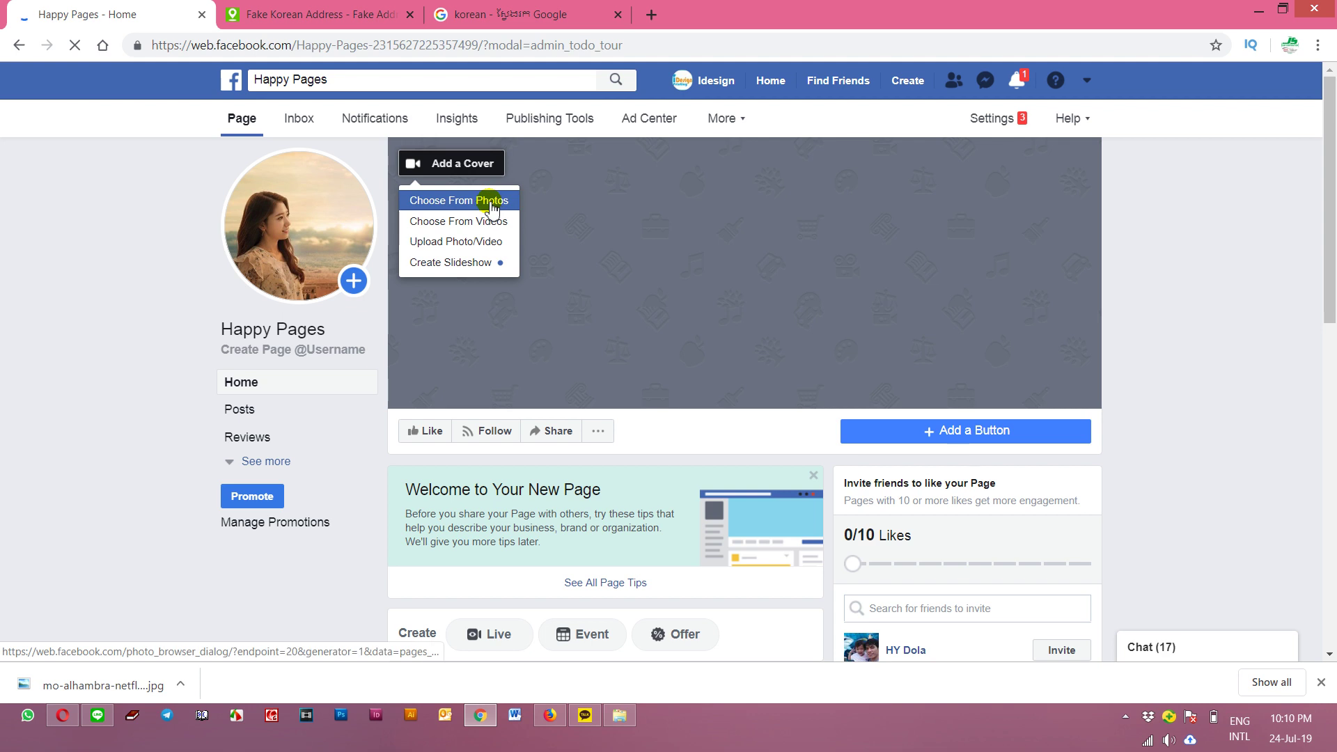
pyautogui.click(478, 205)
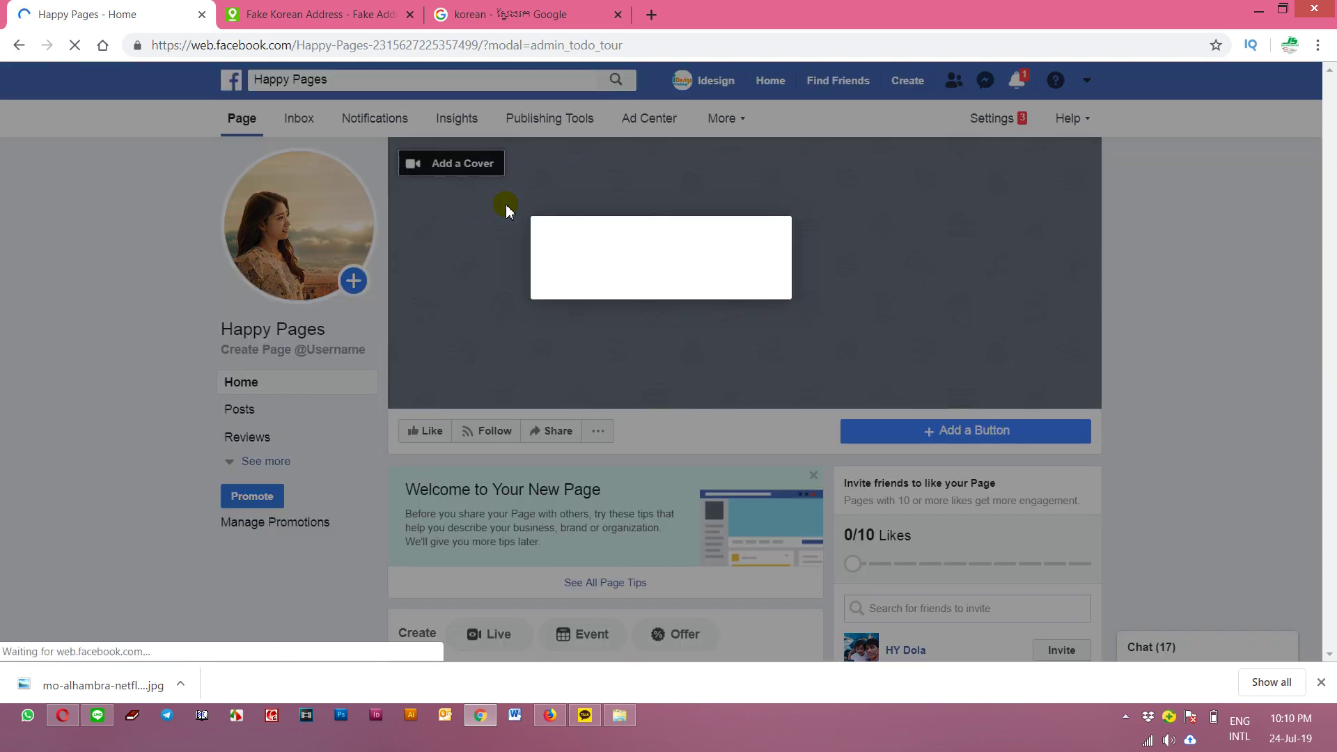
pyautogui.click(457, 260)
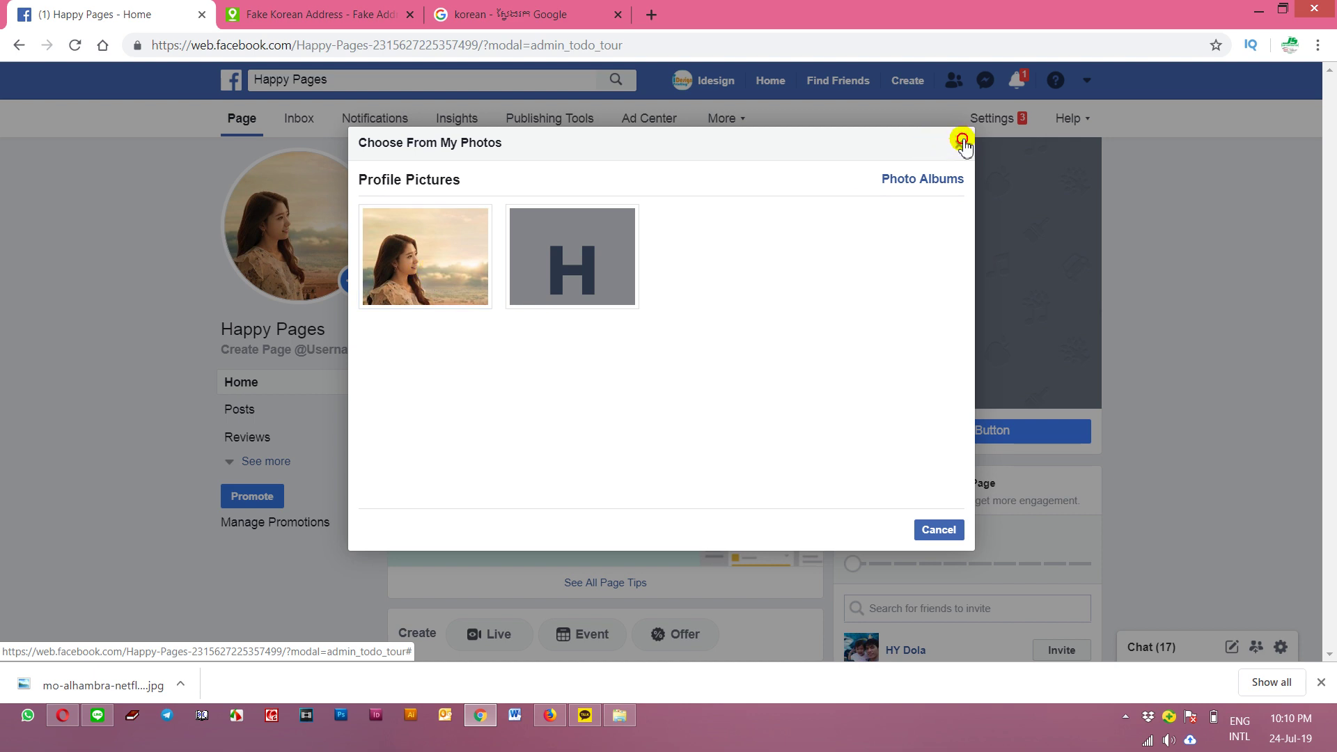
pyautogui.click(960, 147)
# Step: Upload mo-alhambra-netflix-cropped.jpg from the Desktop as the Page's cover photo and save it
pyautogui.click(463, 163)
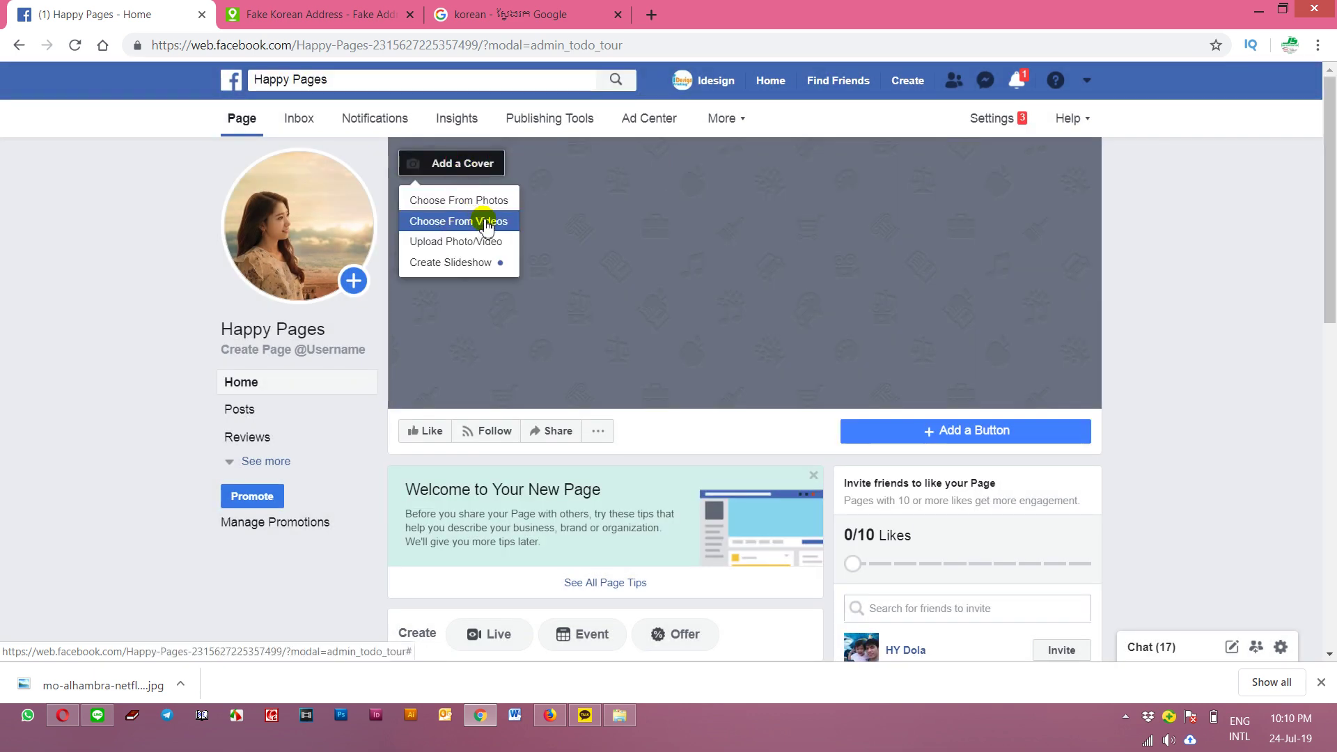
pyautogui.click(496, 244)
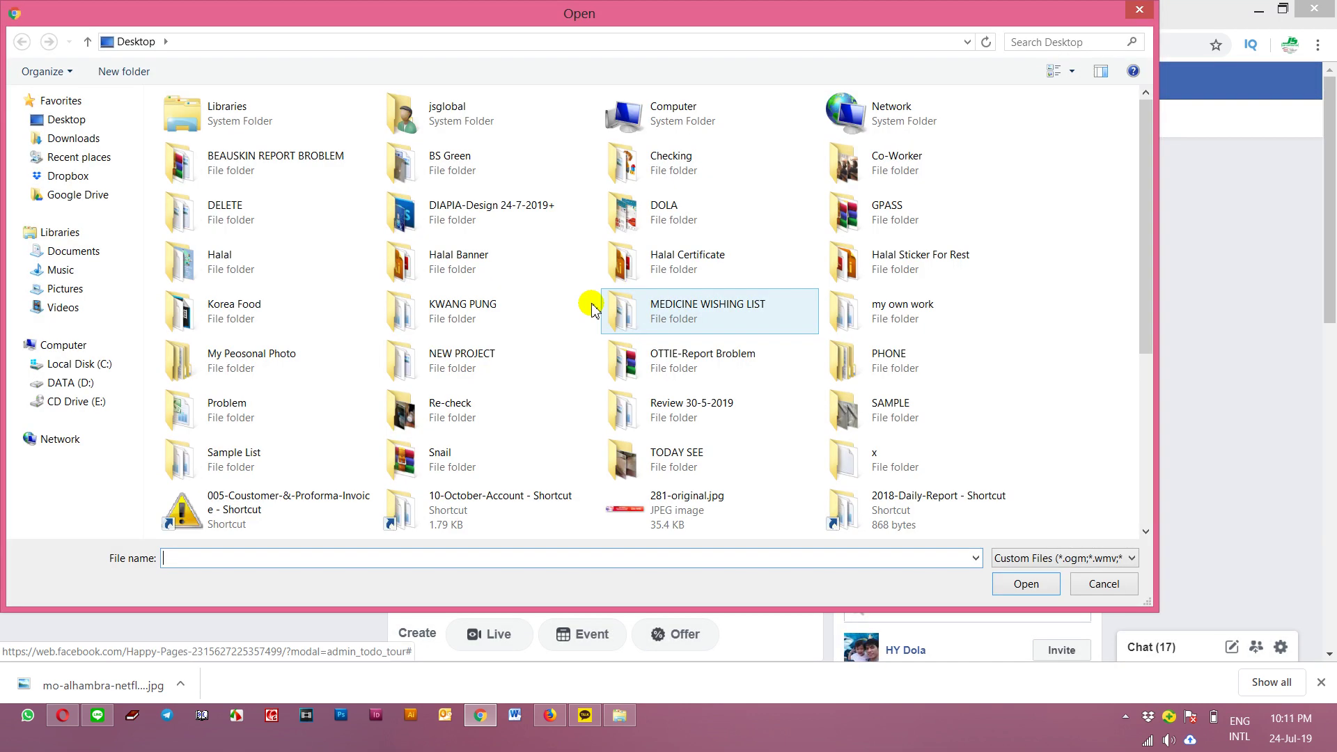
pyautogui.click(524, 448)
pyautogui.scroll(-5, 603, 442)
pyautogui.click(696, 410)
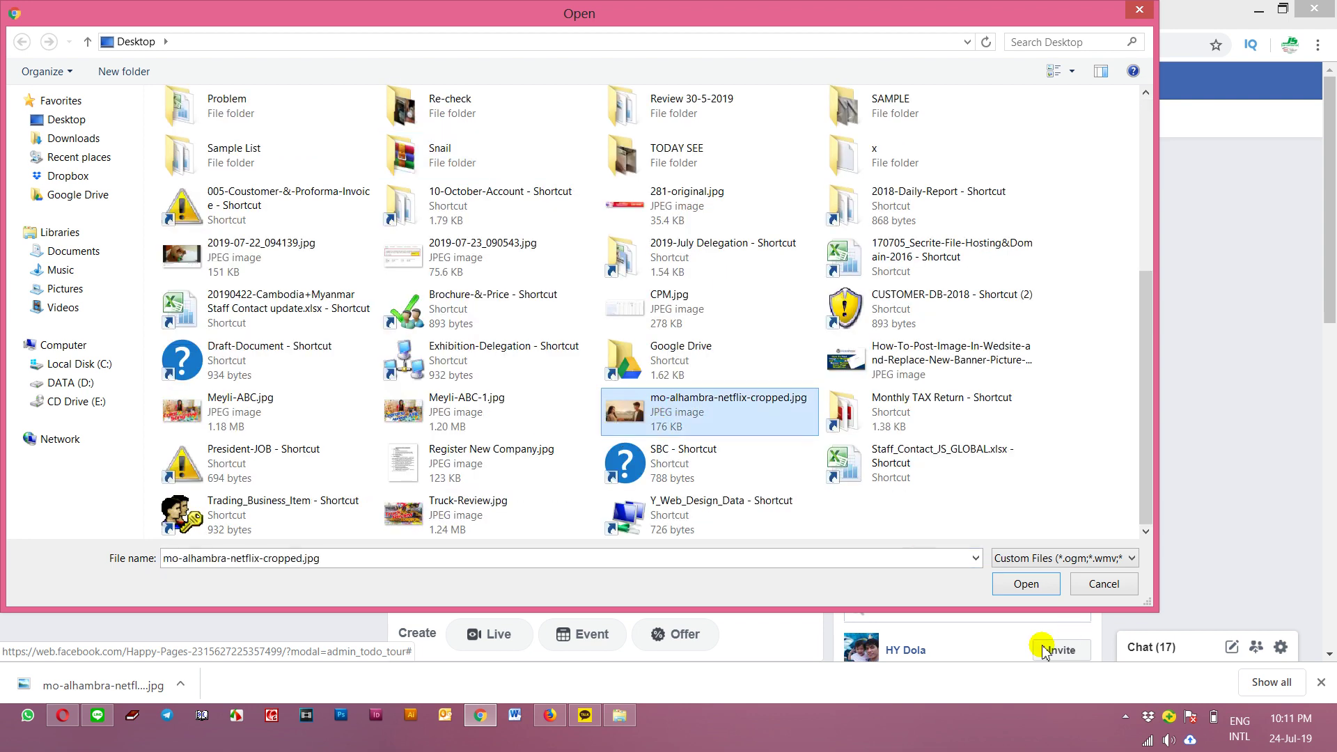
pyautogui.click(1023, 584)
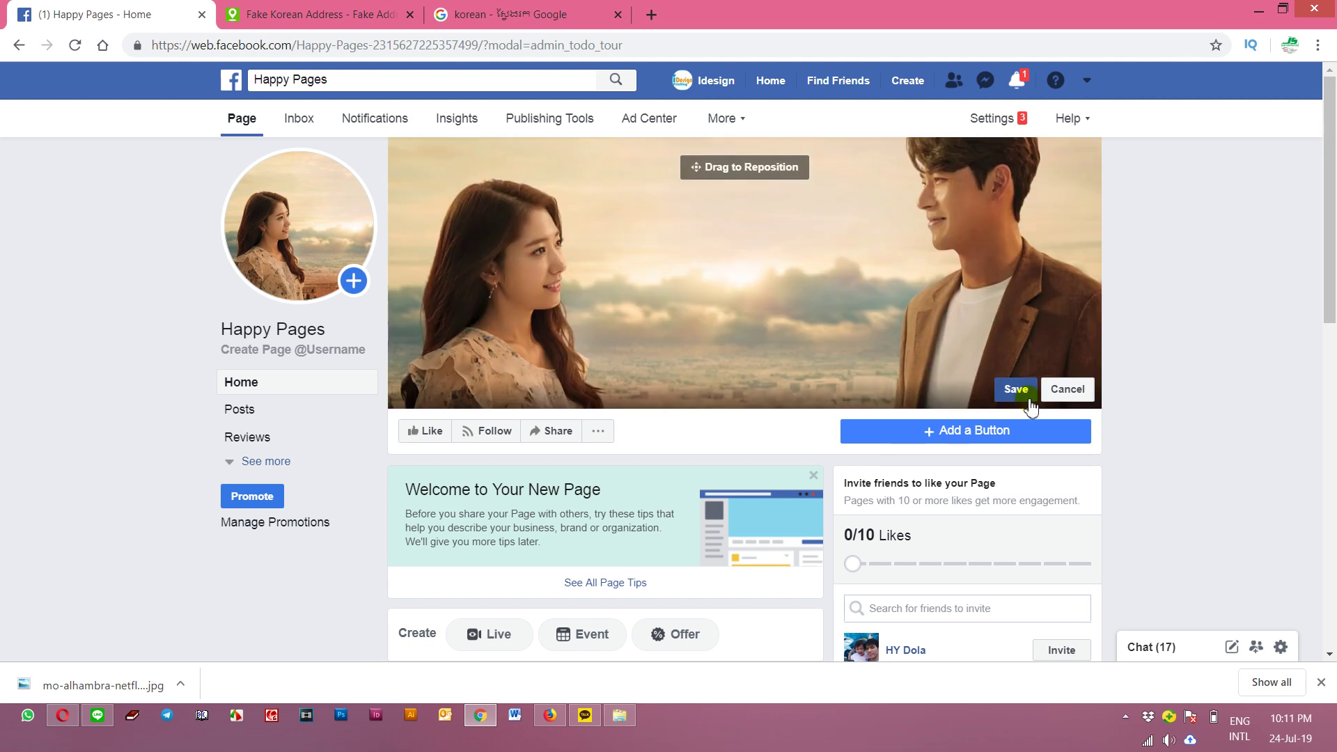
pyautogui.click(1027, 399)
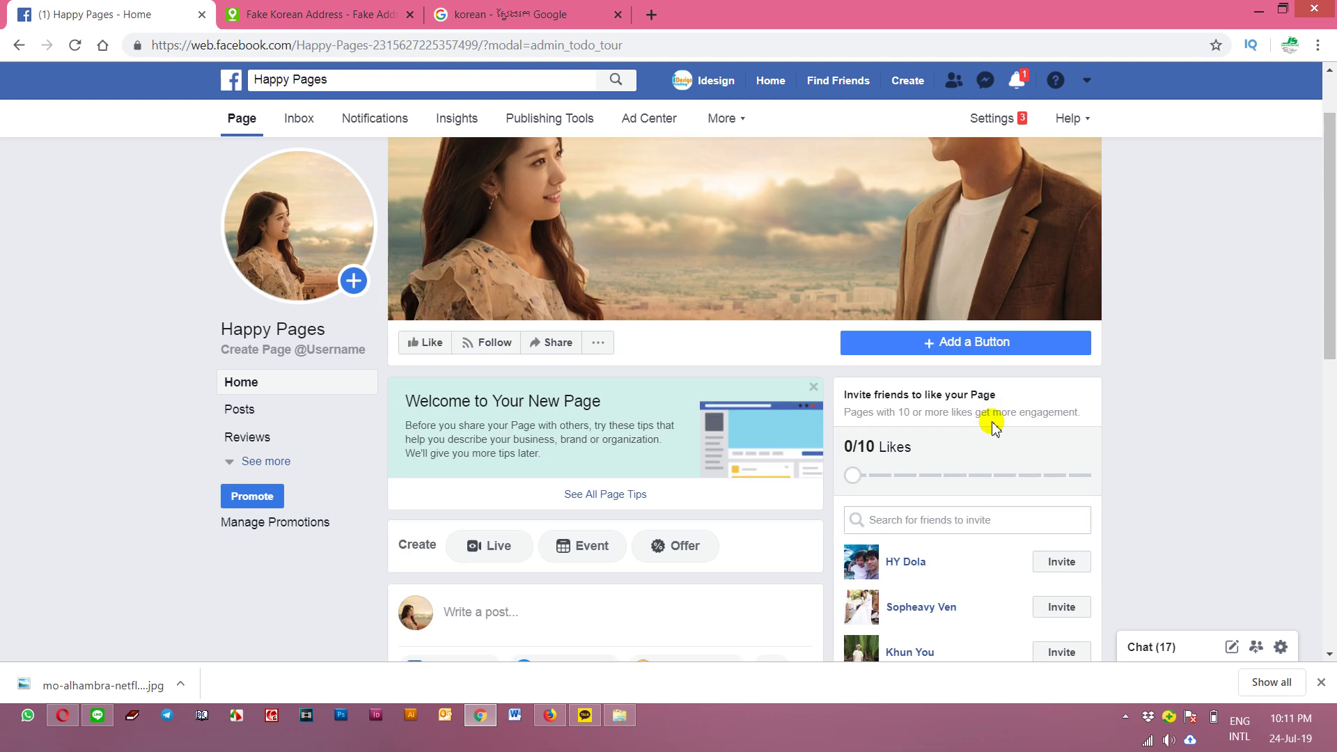
# Step: Invite the first and the last two friends in the suggested list to like the Page
pyautogui.scroll(-5, 820, 433)
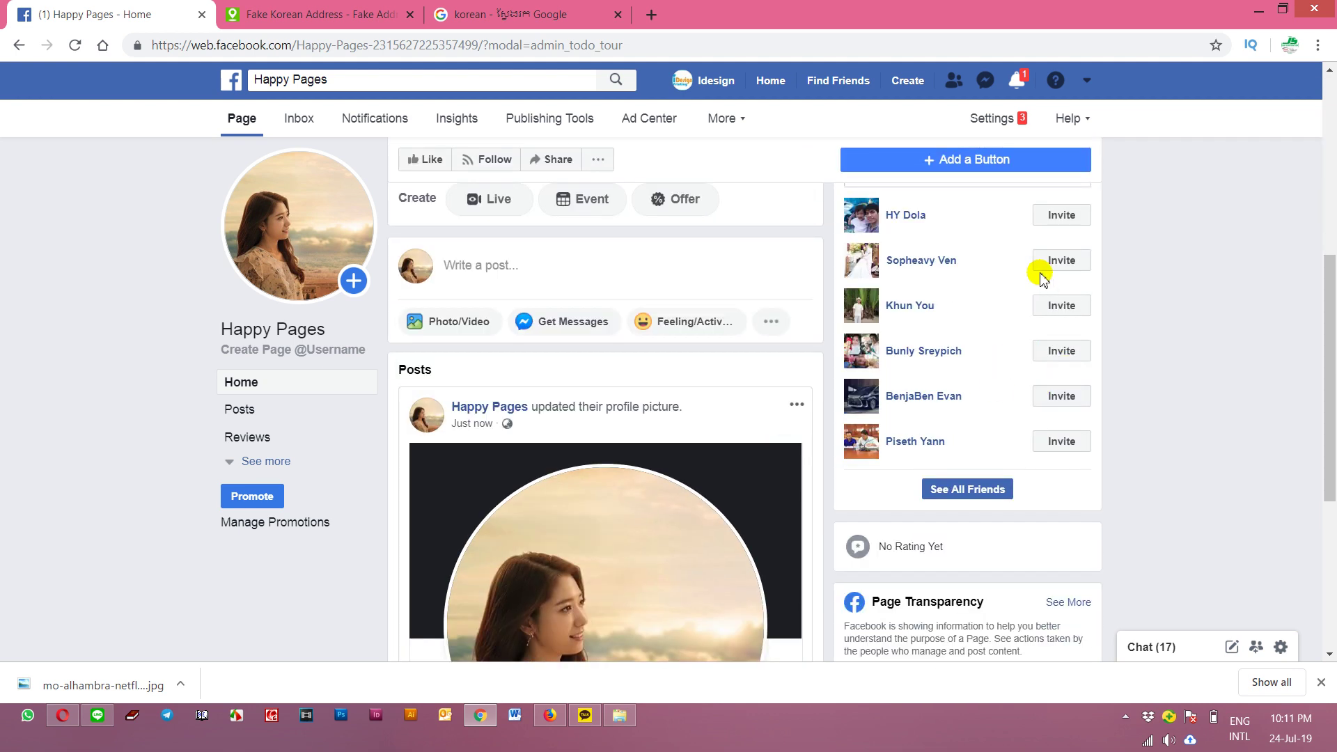
pyautogui.click(1060, 216)
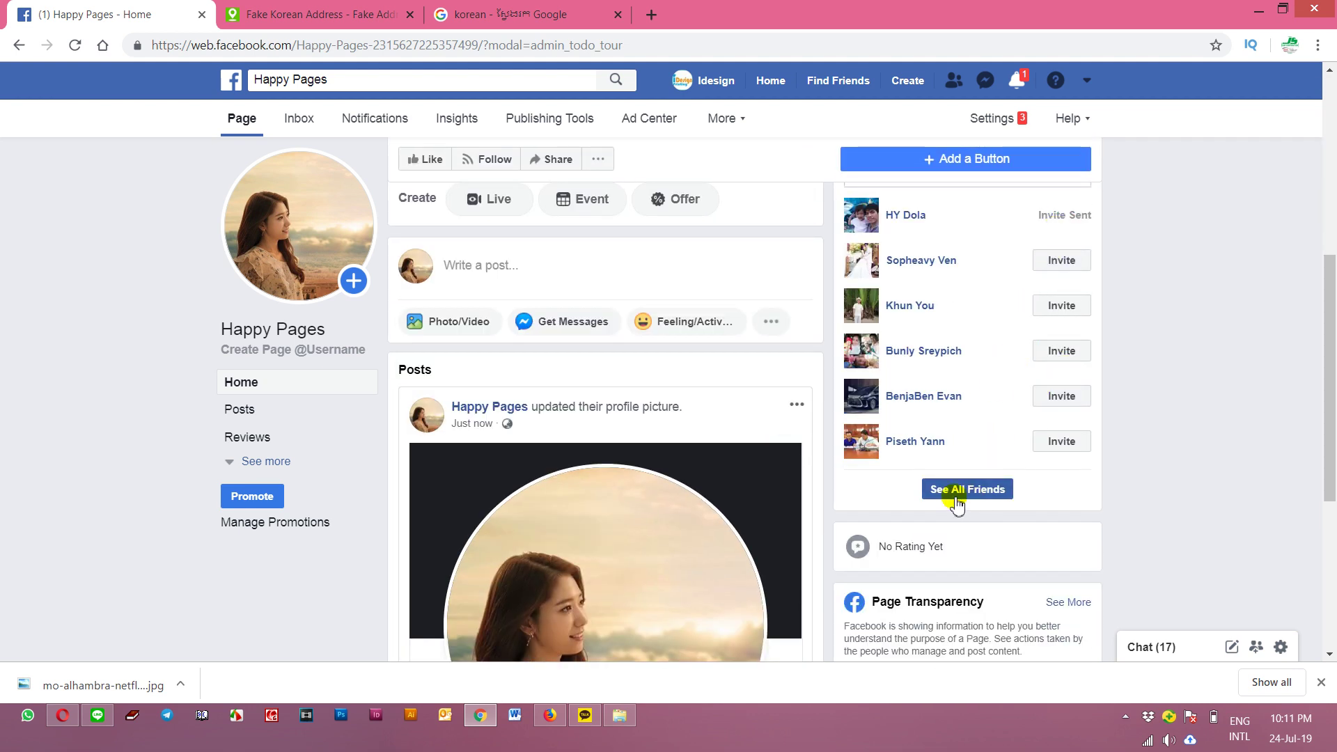
pyautogui.click(1055, 445)
pyautogui.click(1061, 400)
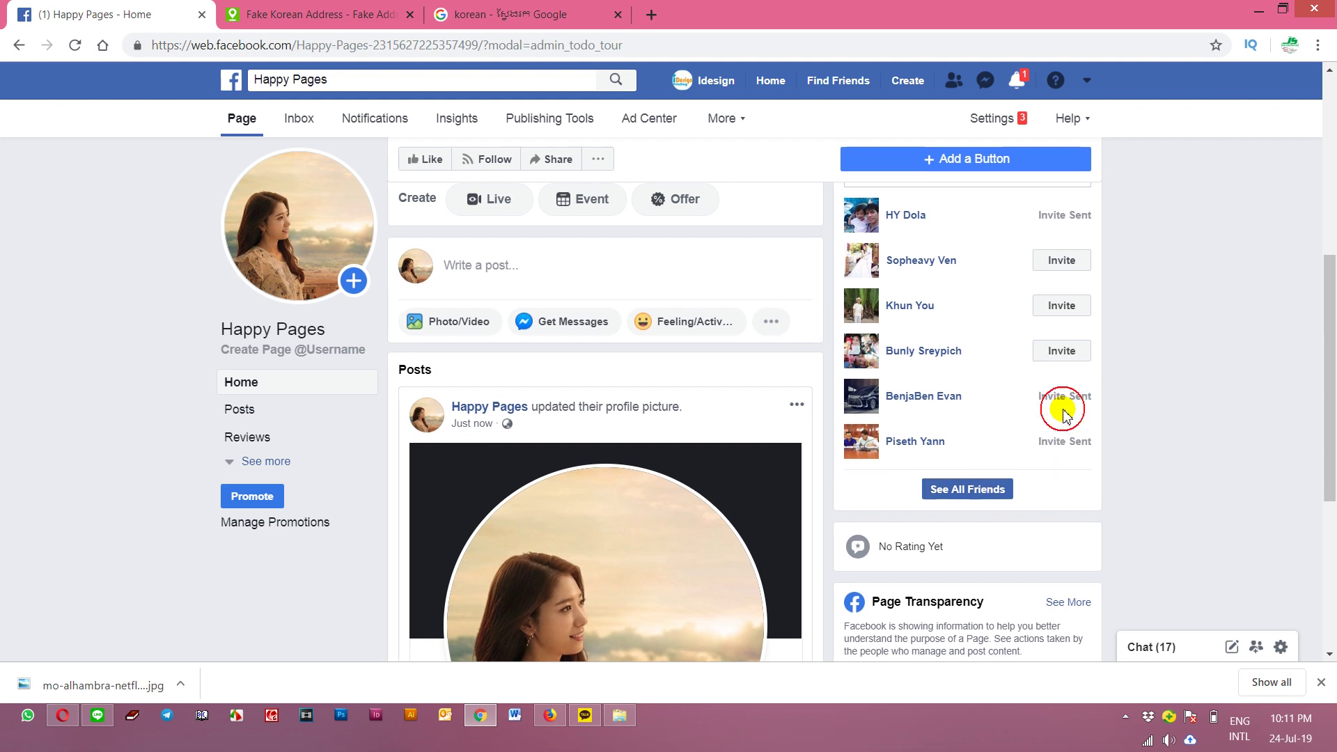
pyautogui.scroll(-1, 862, 423)
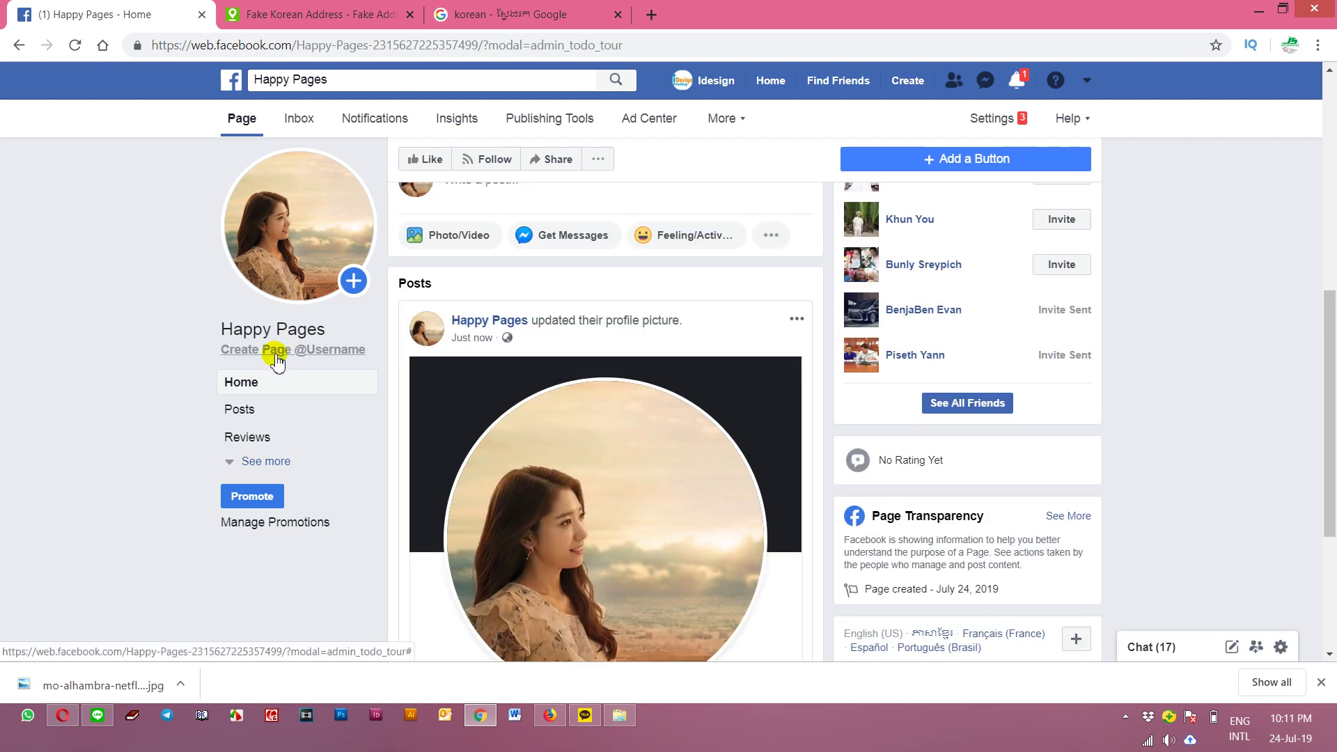
# Step: Open the Page's Videos section and examine the performance and top videos in its Video Insights
pyautogui.click(314, 382)
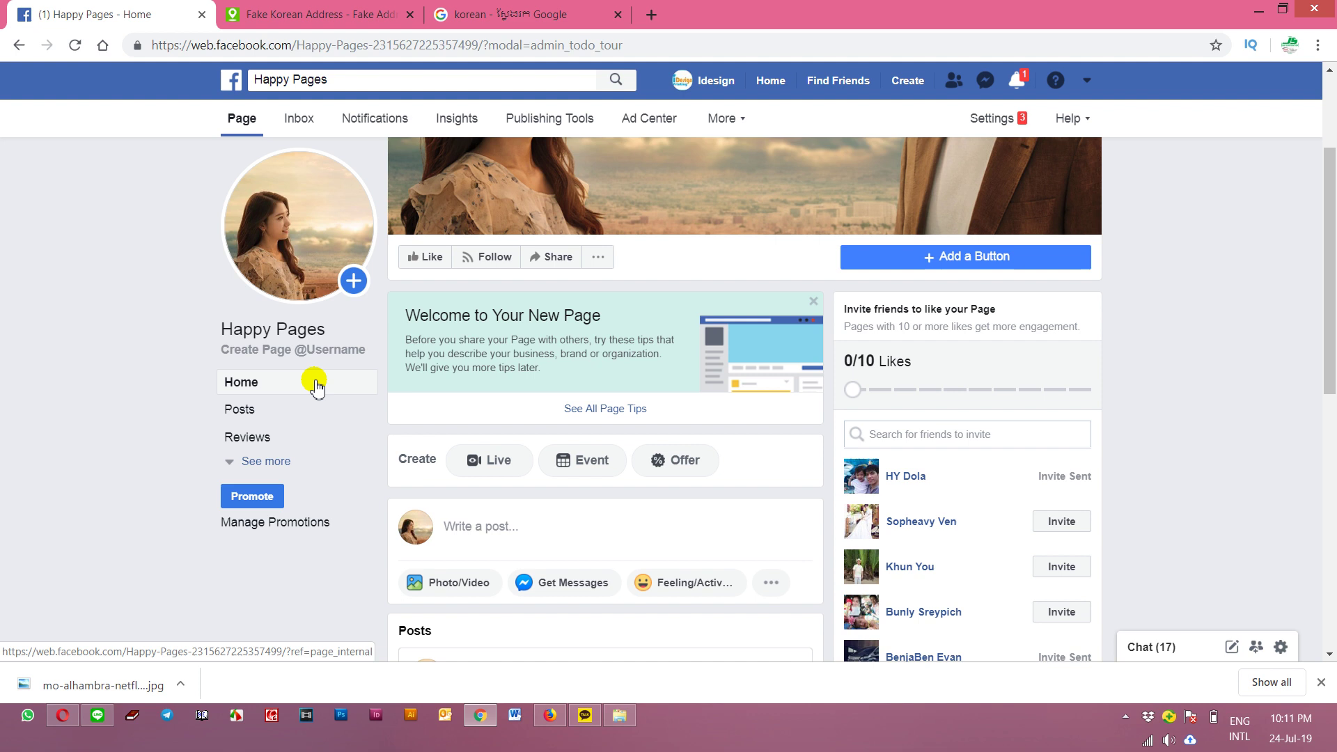
pyautogui.click(233, 466)
pyautogui.click(256, 467)
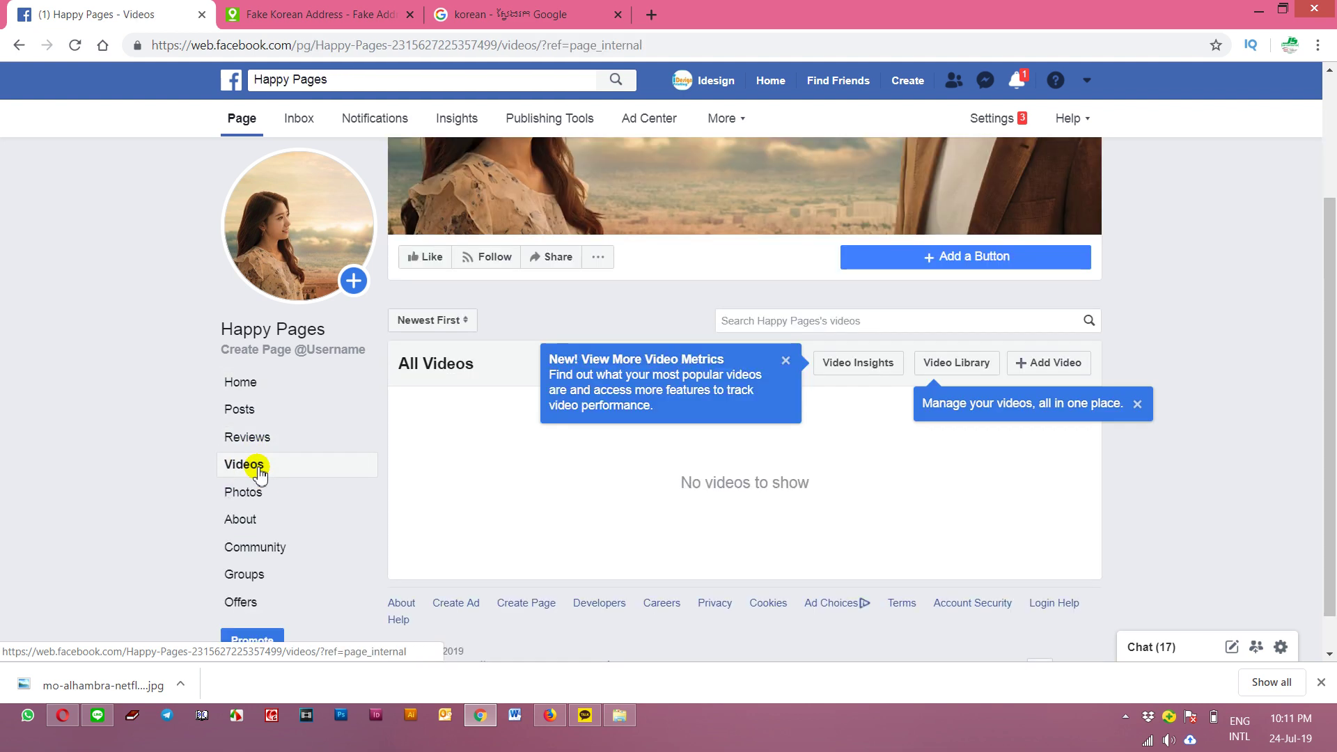
pyautogui.click(858, 367)
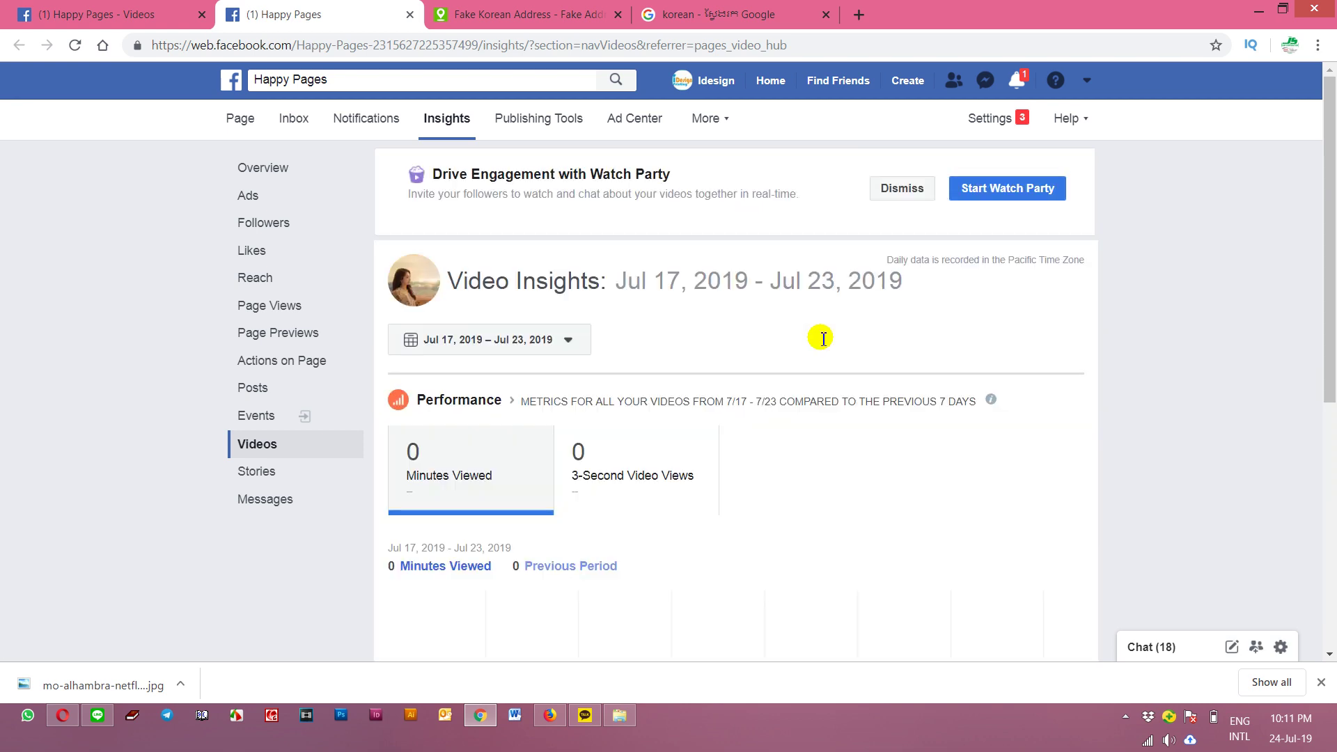
pyautogui.scroll(-7, 525, 546)
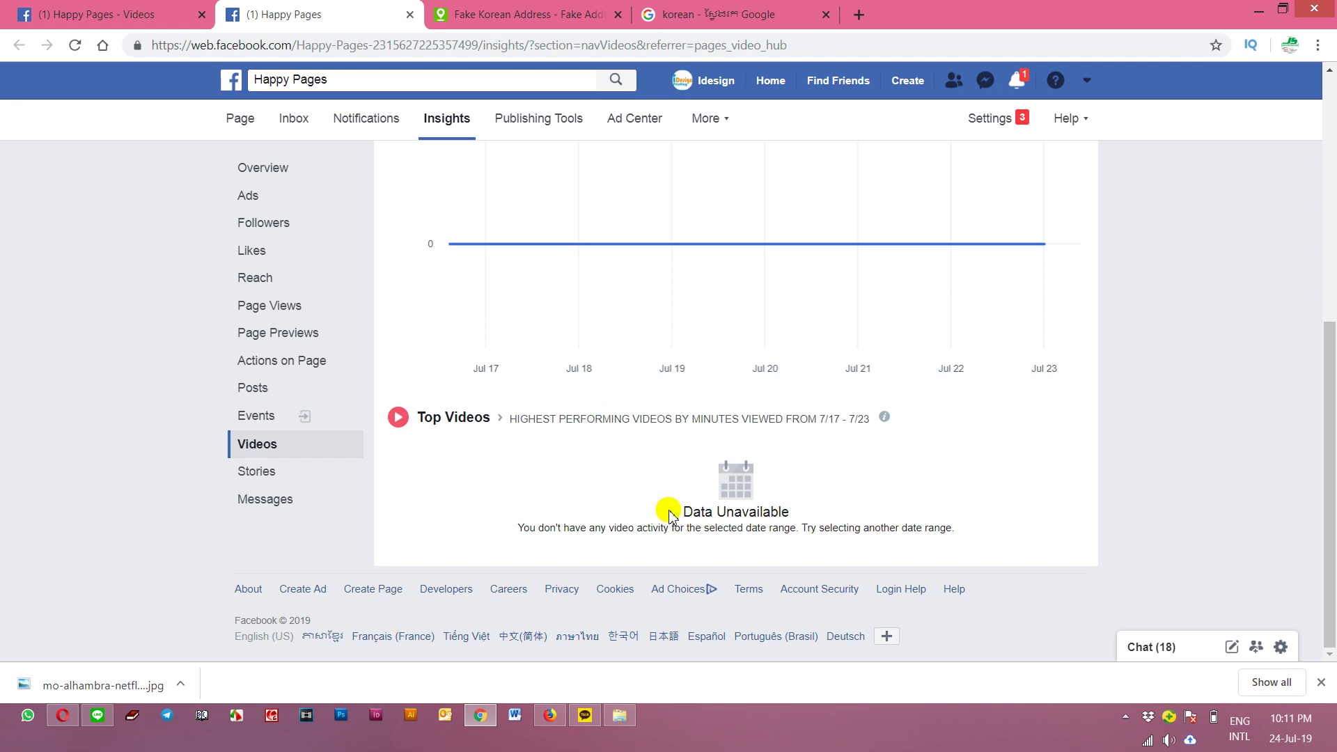
pyautogui.scroll(7, 683, 515)
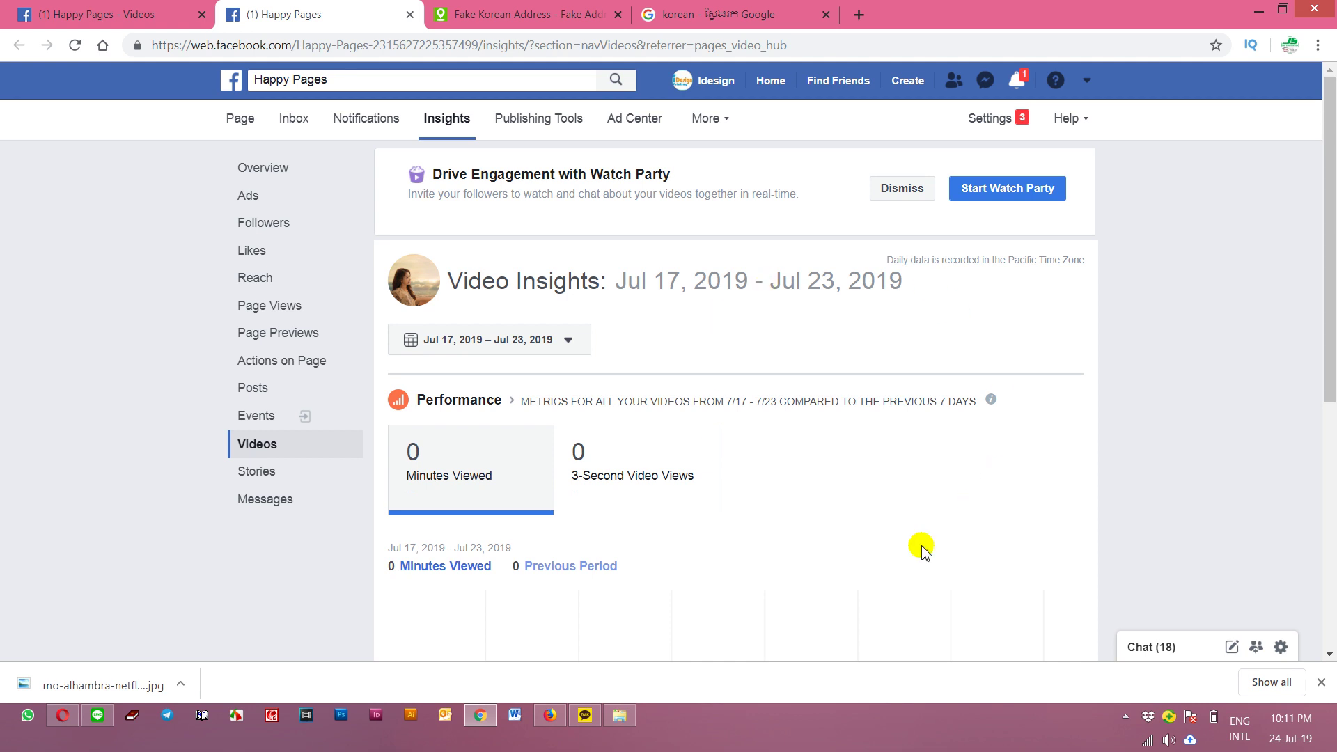
# Step: Show the 3-Second Video Views metric in Video Insights and examine its chart and the top videos
pyautogui.tripleClick(683, 463)
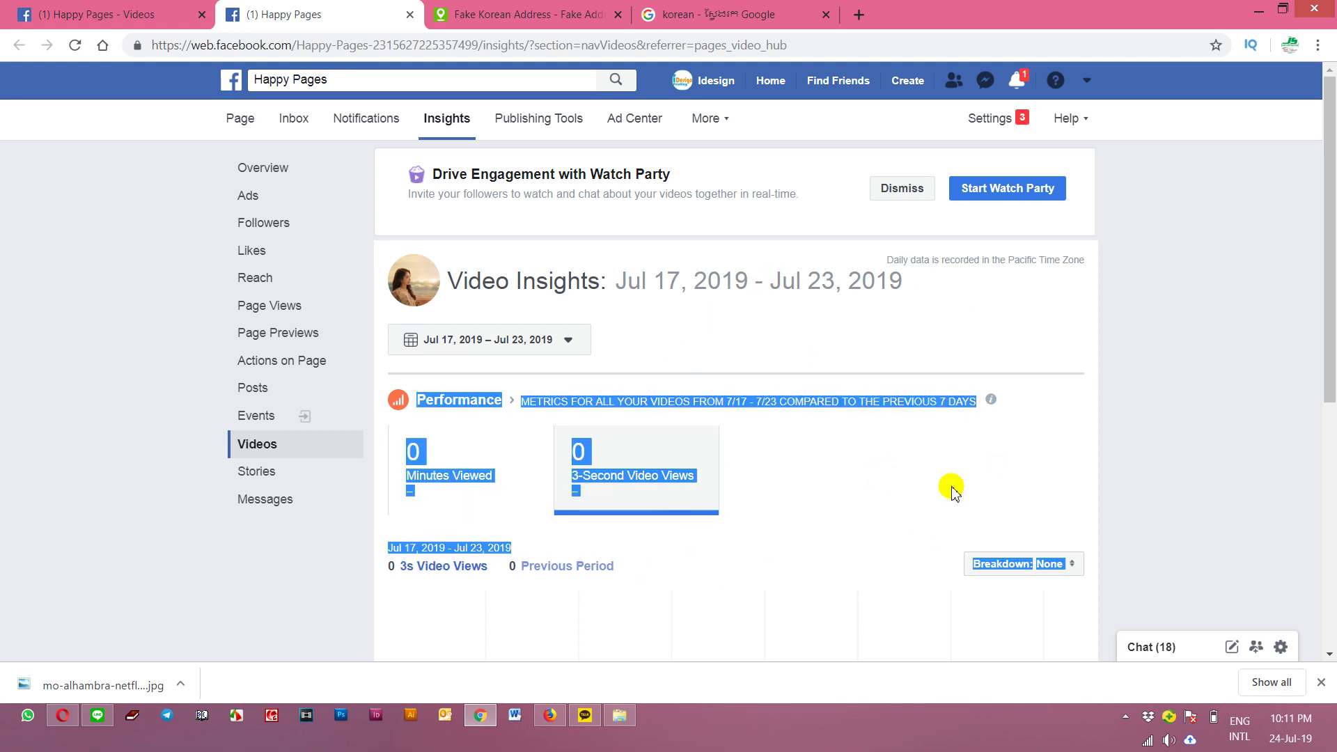
pyautogui.click(827, 487)
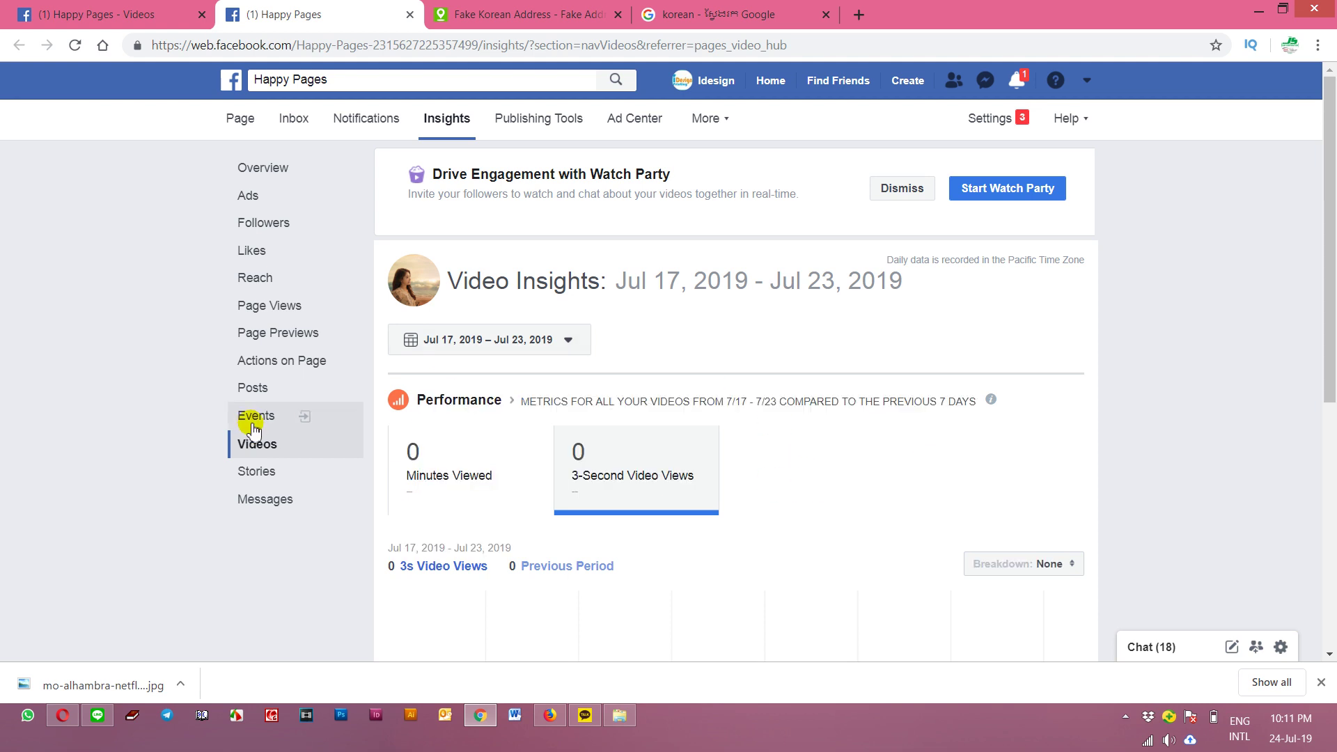
pyautogui.click(254, 456)
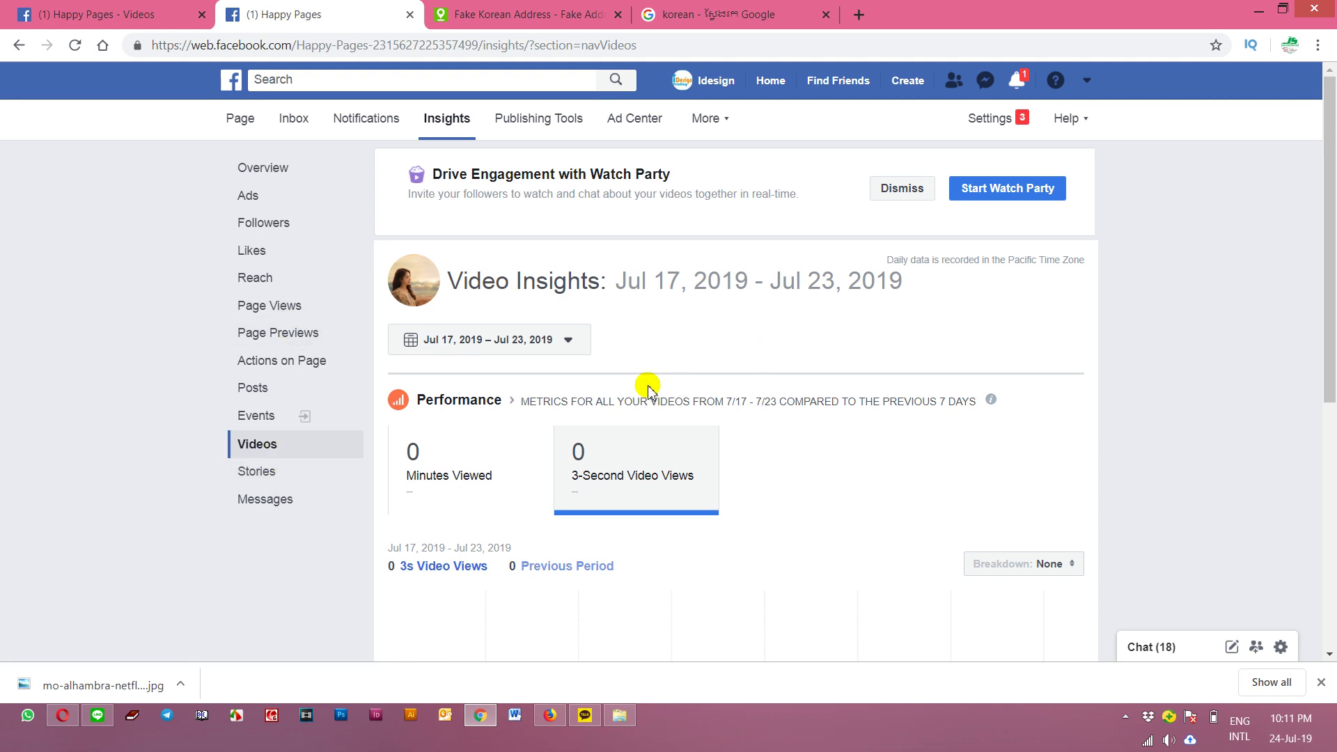
pyautogui.scroll(-8, 647, 386)
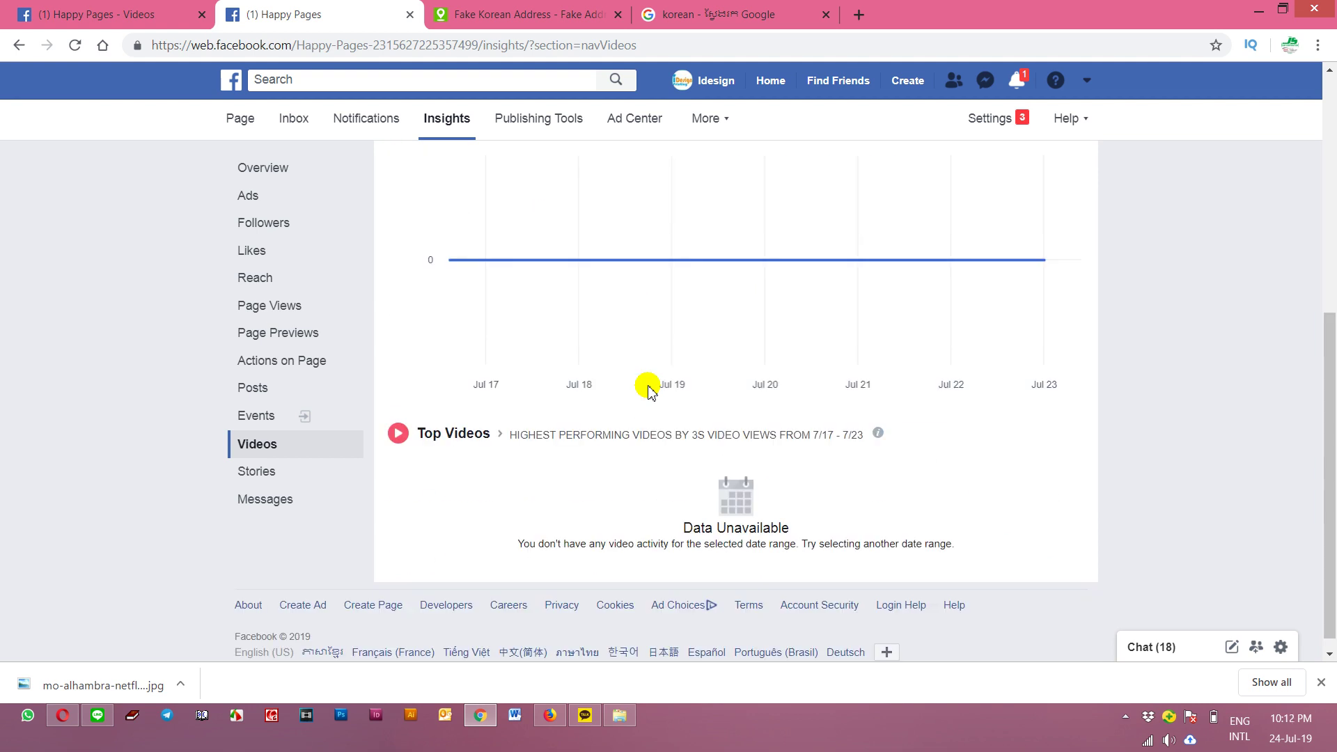
pyautogui.scroll(10, 648, 430)
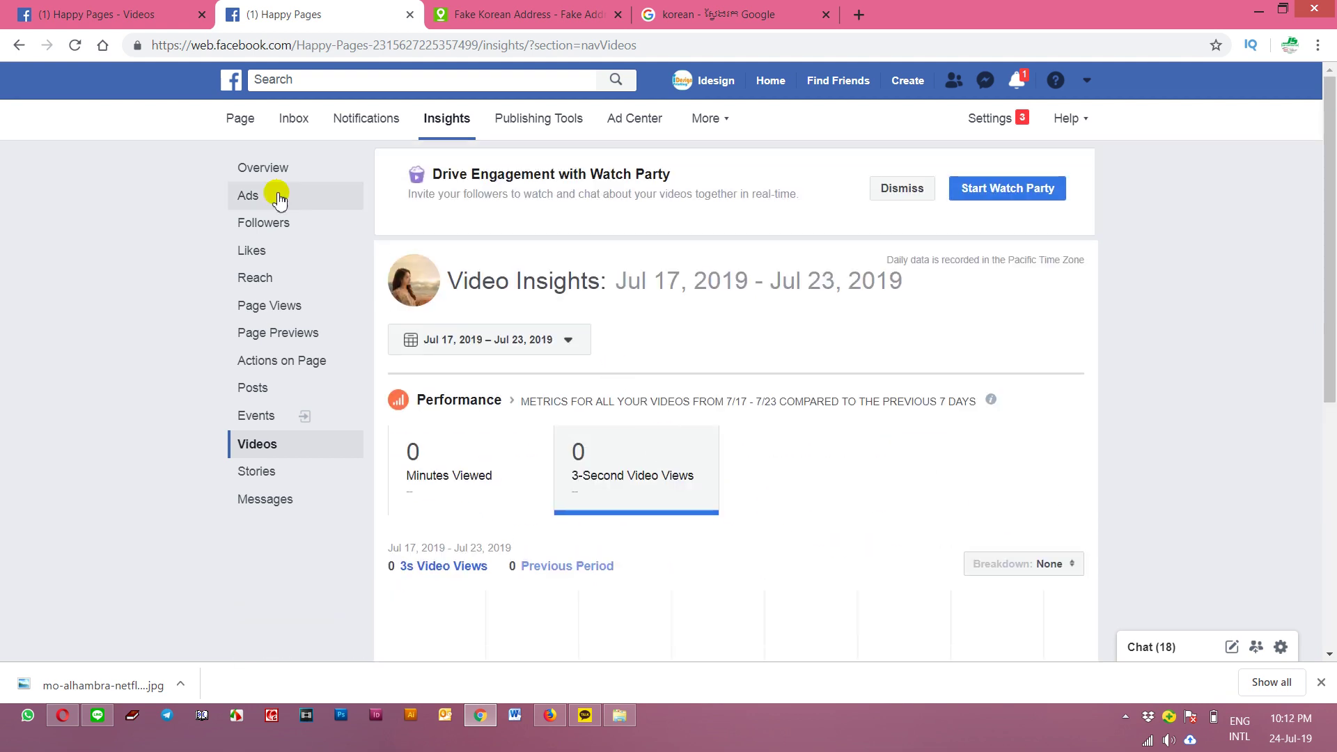
# Step: Return to the Page's home and start a Photo/Video post with a file uploaded from the computer
pyautogui.click(239, 117)
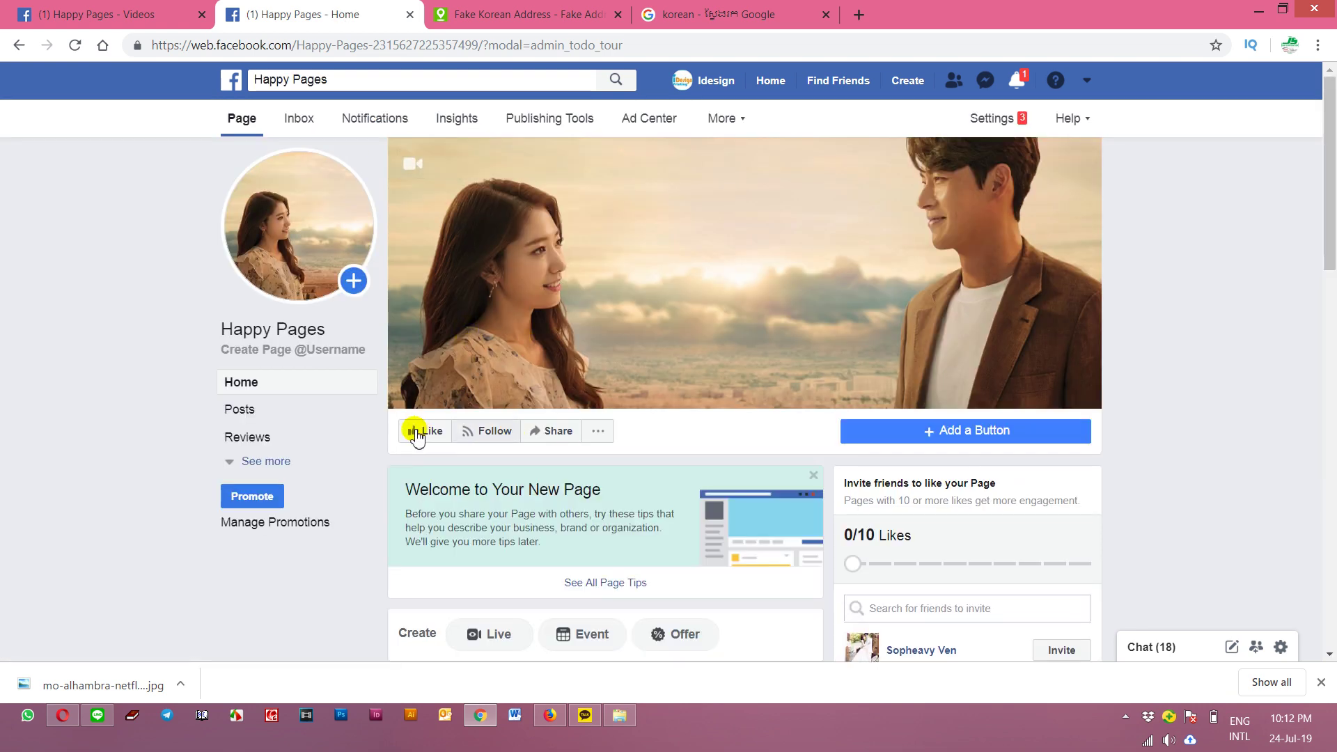
pyautogui.scroll(-3, 670, 461)
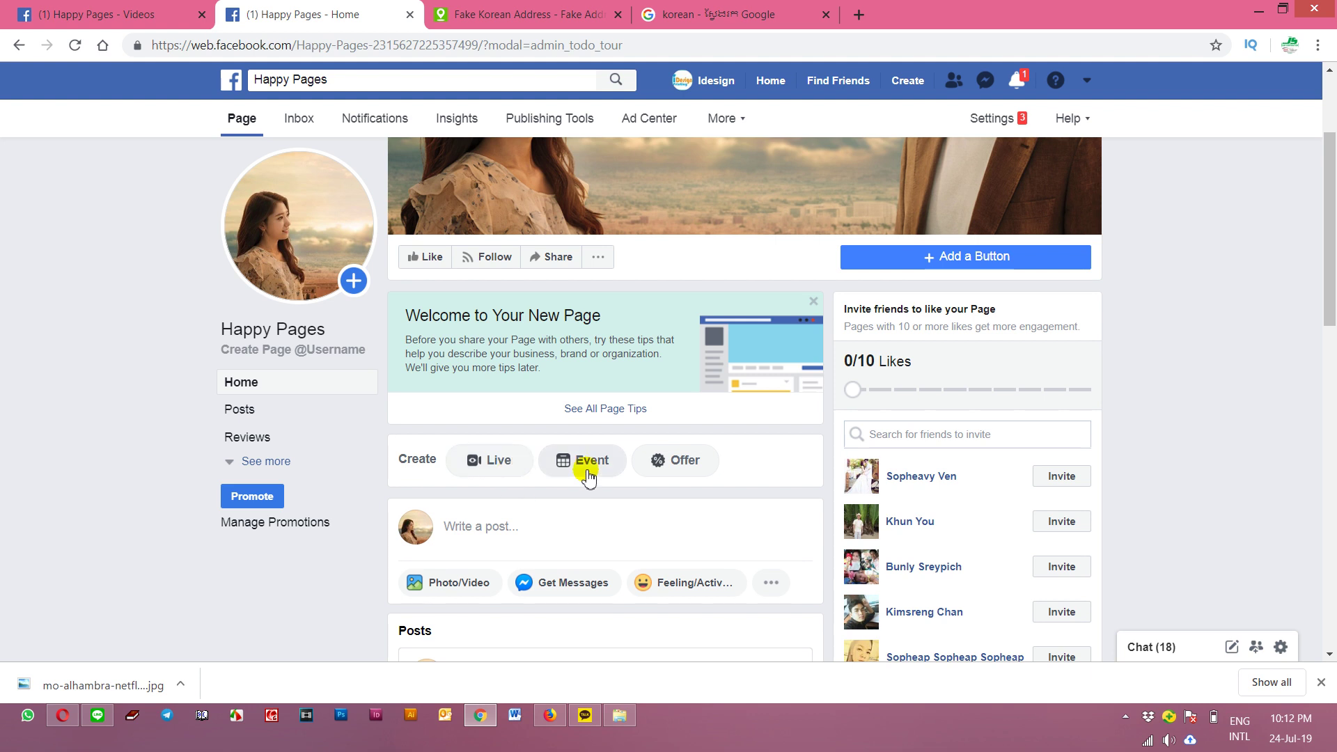
pyautogui.scroll(-2, 507, 468)
pyautogui.click(465, 409)
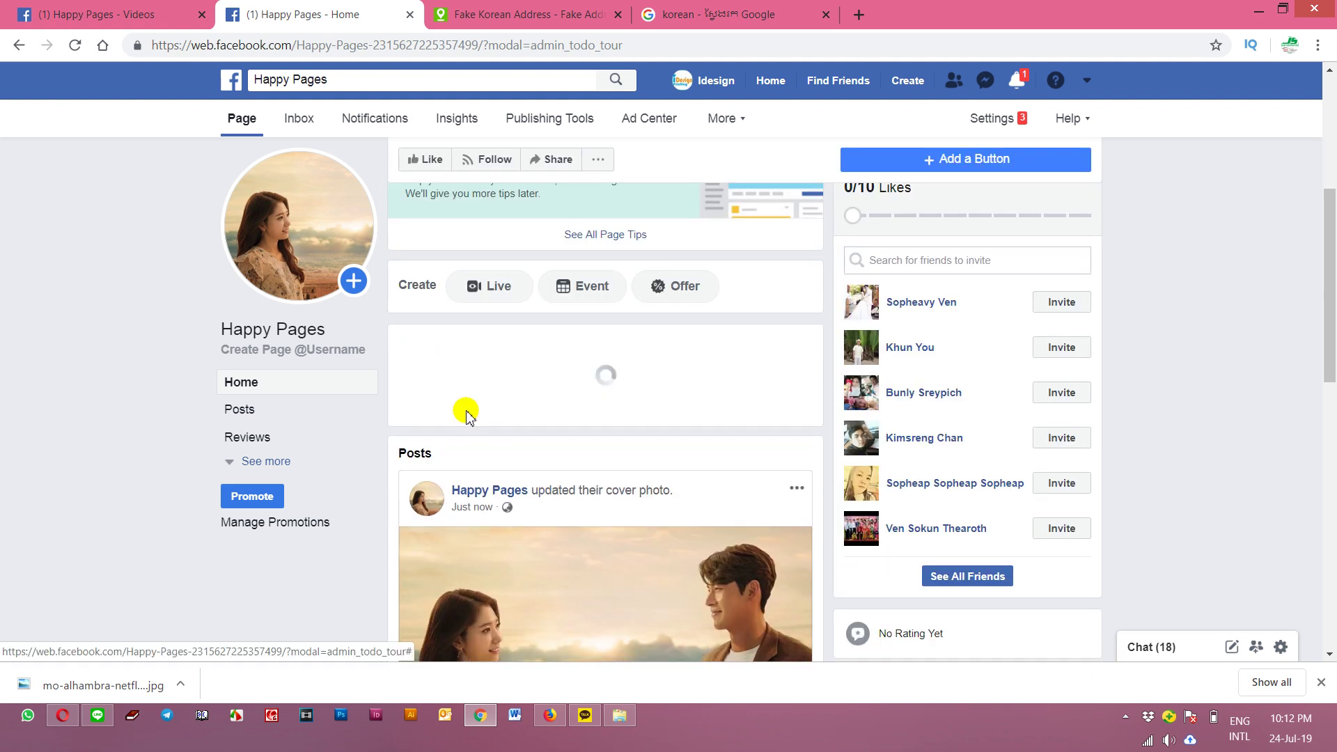
pyautogui.click(546, 353)
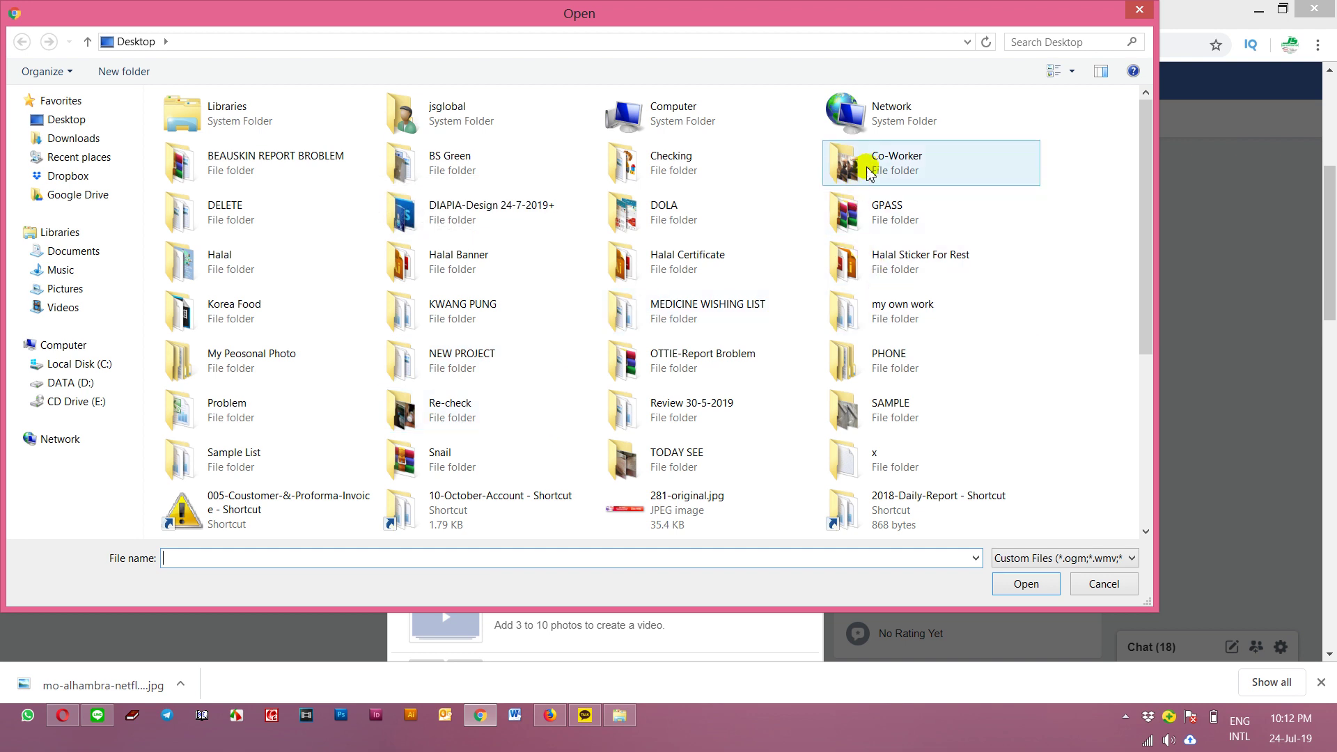
pyautogui.scroll(-5, 707, 310)
pyautogui.click(585, 306)
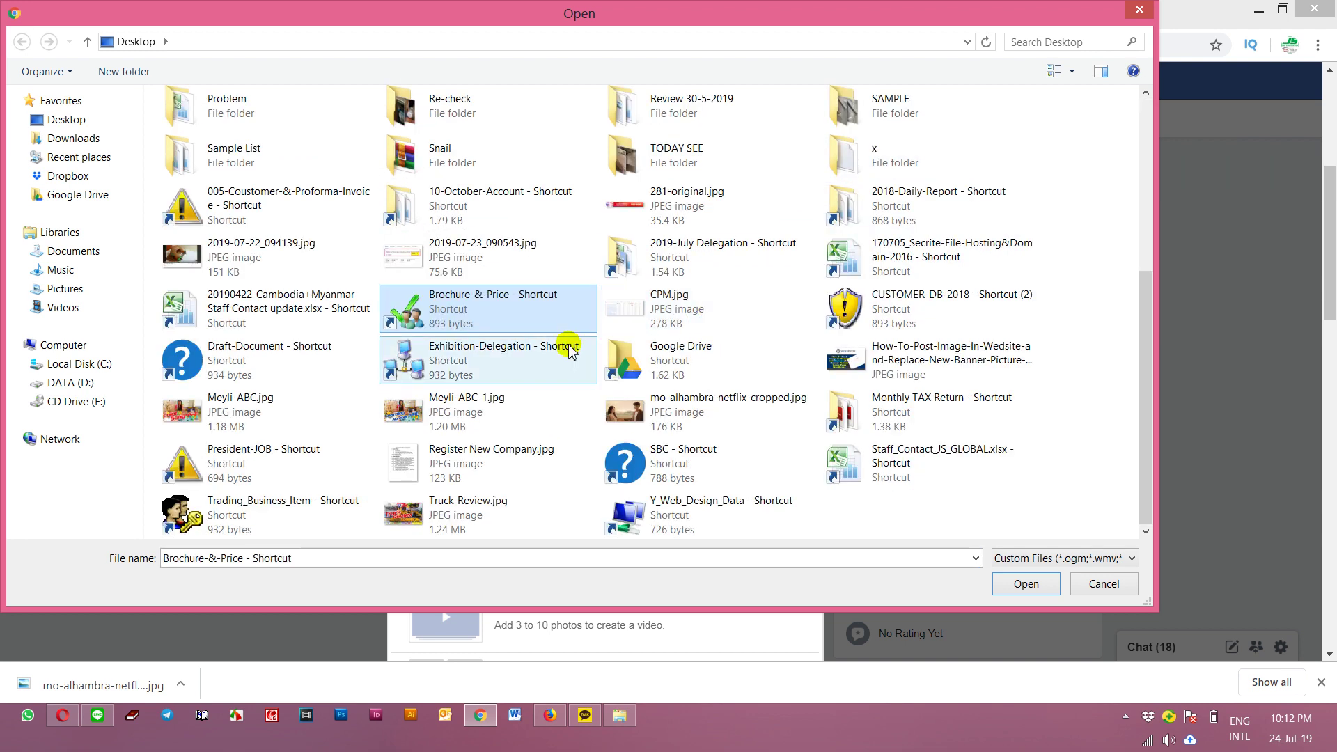
pyautogui.press('Home')
pyautogui.click(84, 138)
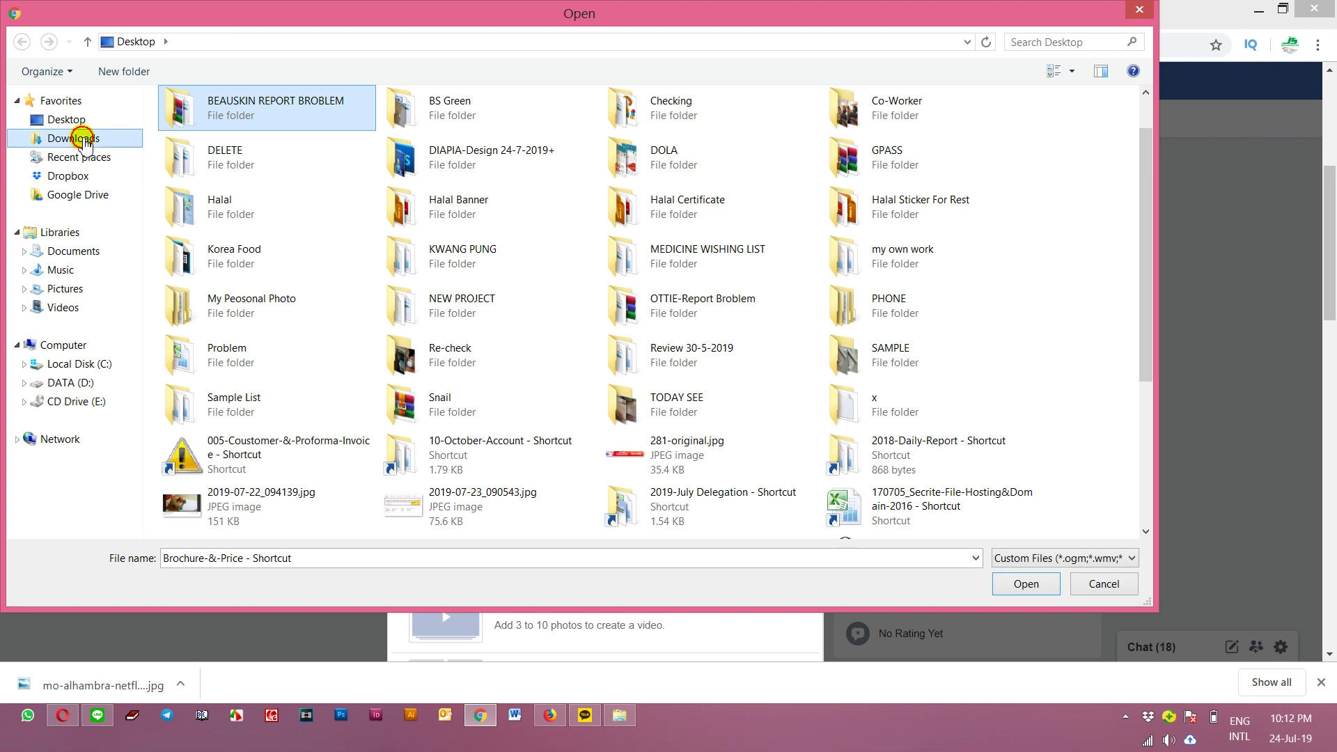
pyautogui.doubleClick(533, 170)
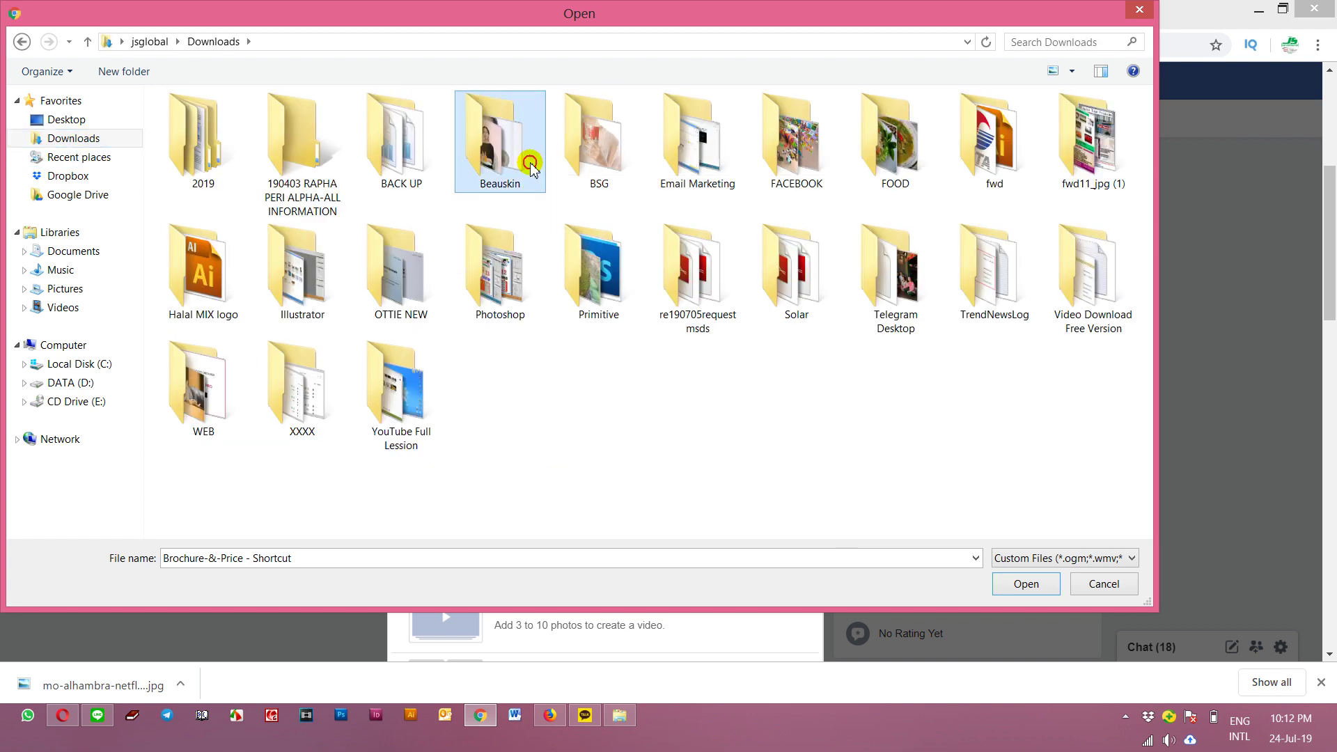
pyautogui.click(22, 41)
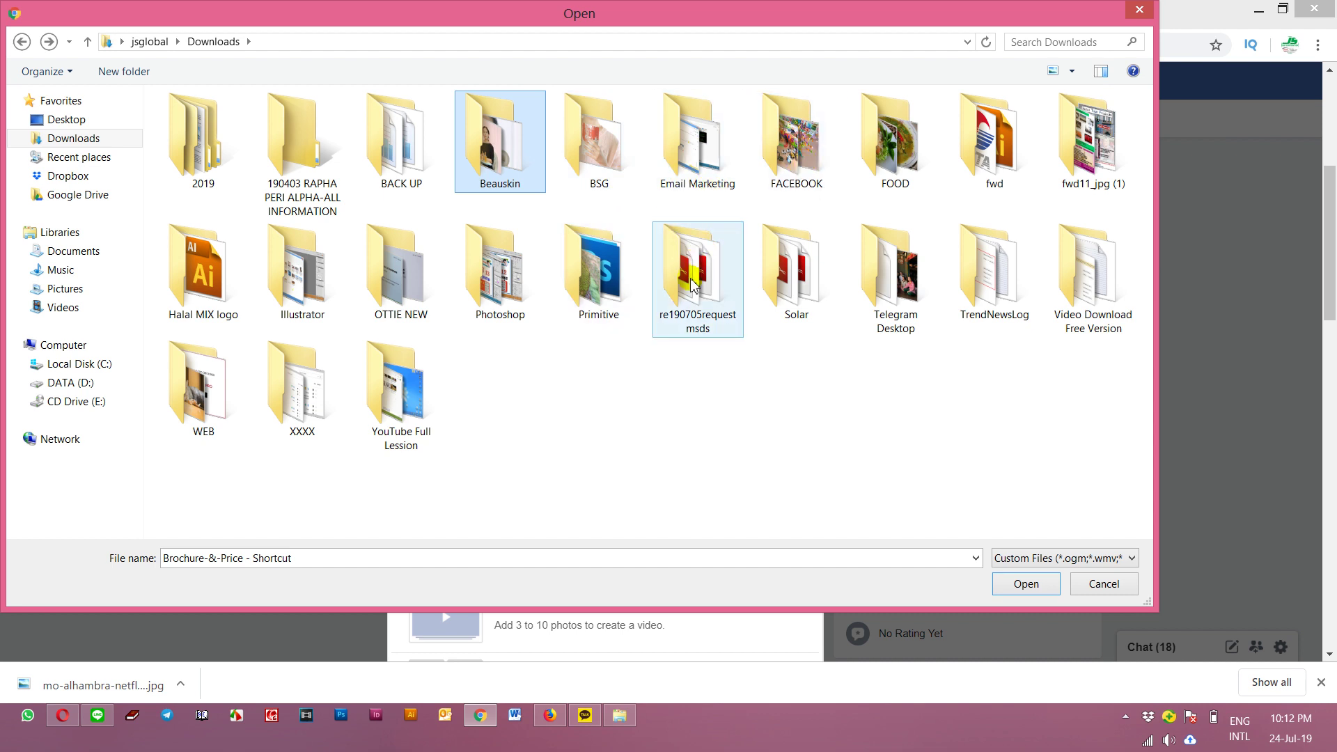
pyautogui.click(91, 385)
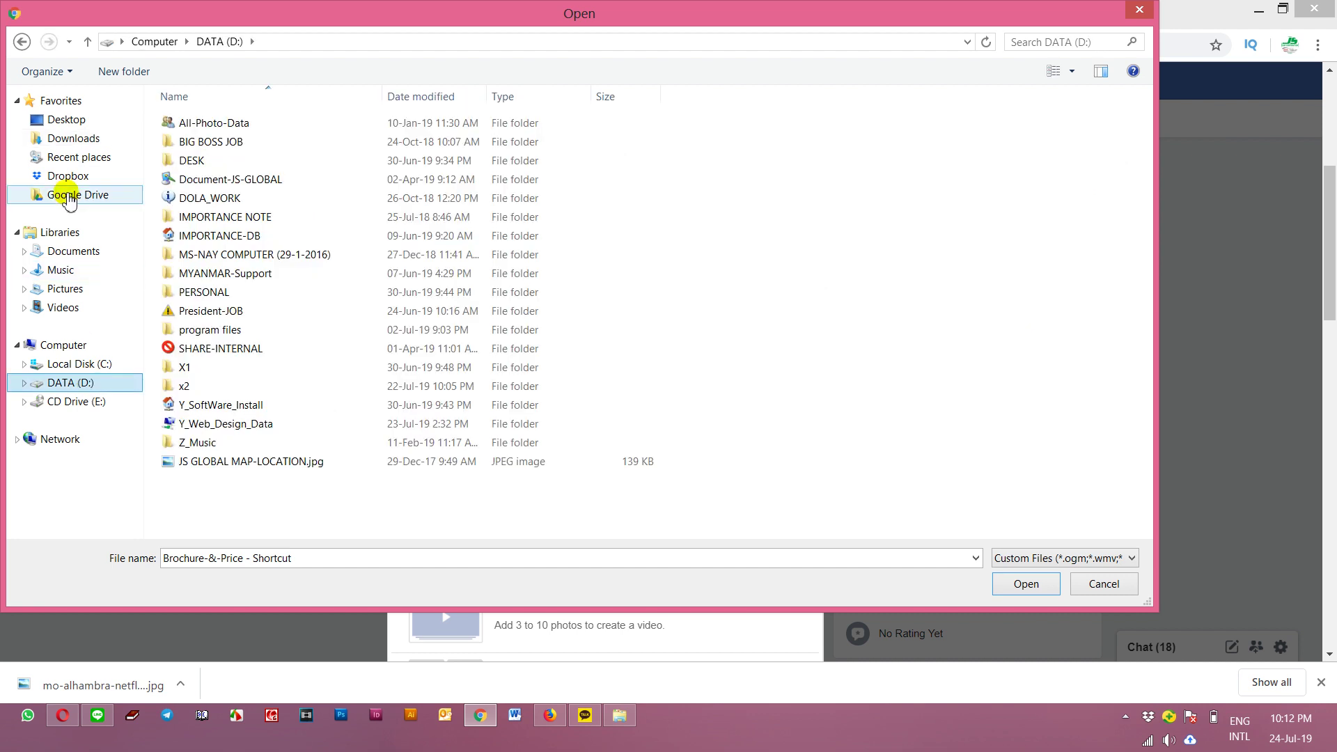
pyautogui.click(65, 120)
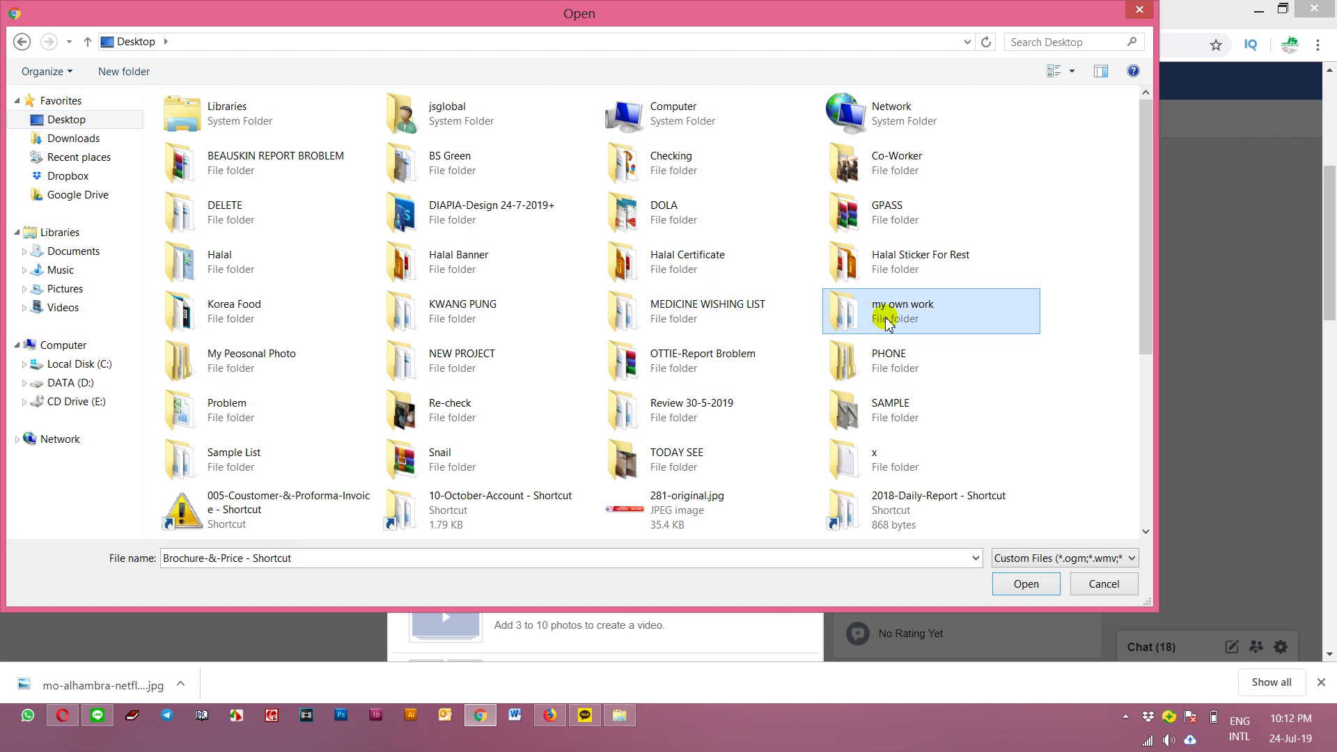
# Step: Open the folder Beauskin New Promotion through the Desktop shortcut Trading_Business_Item, 005-DESIGN SUPPORT CUSTOMER and GMK
pyautogui.write('tr')
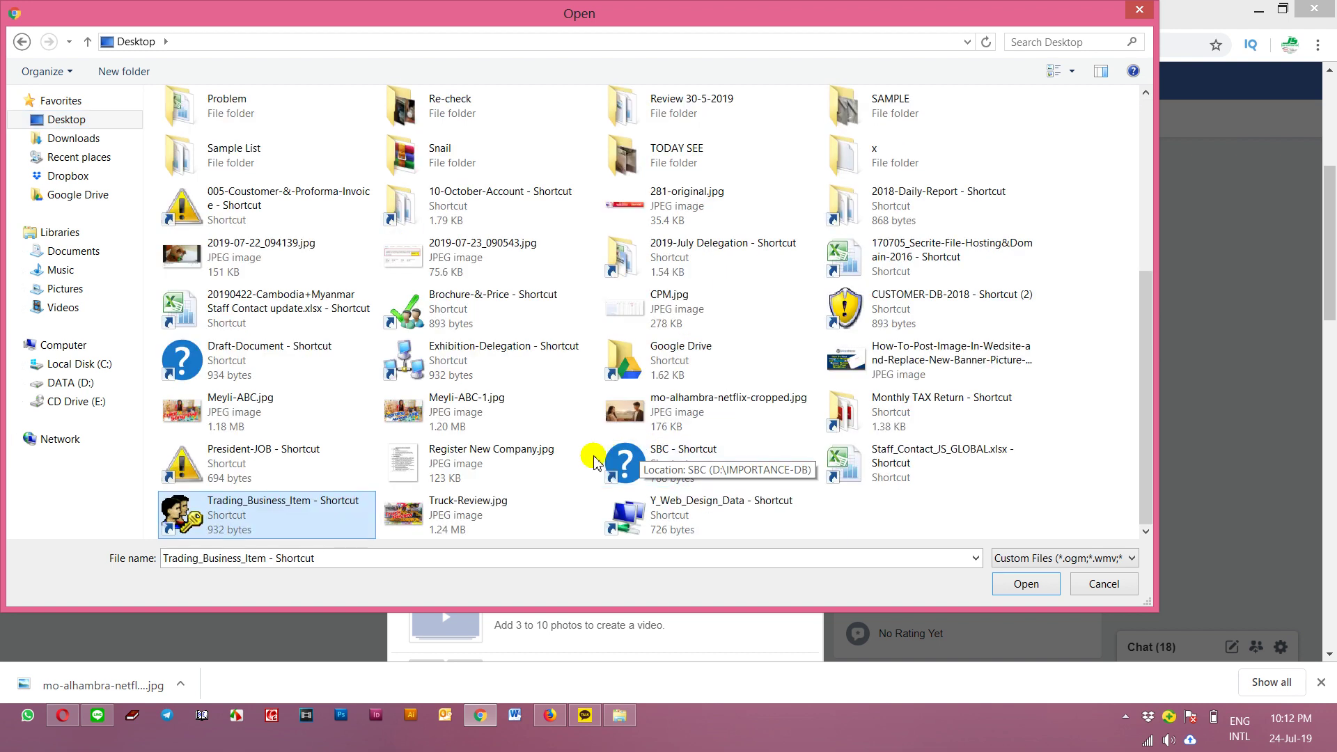
pyautogui.doubleClick(320, 507)
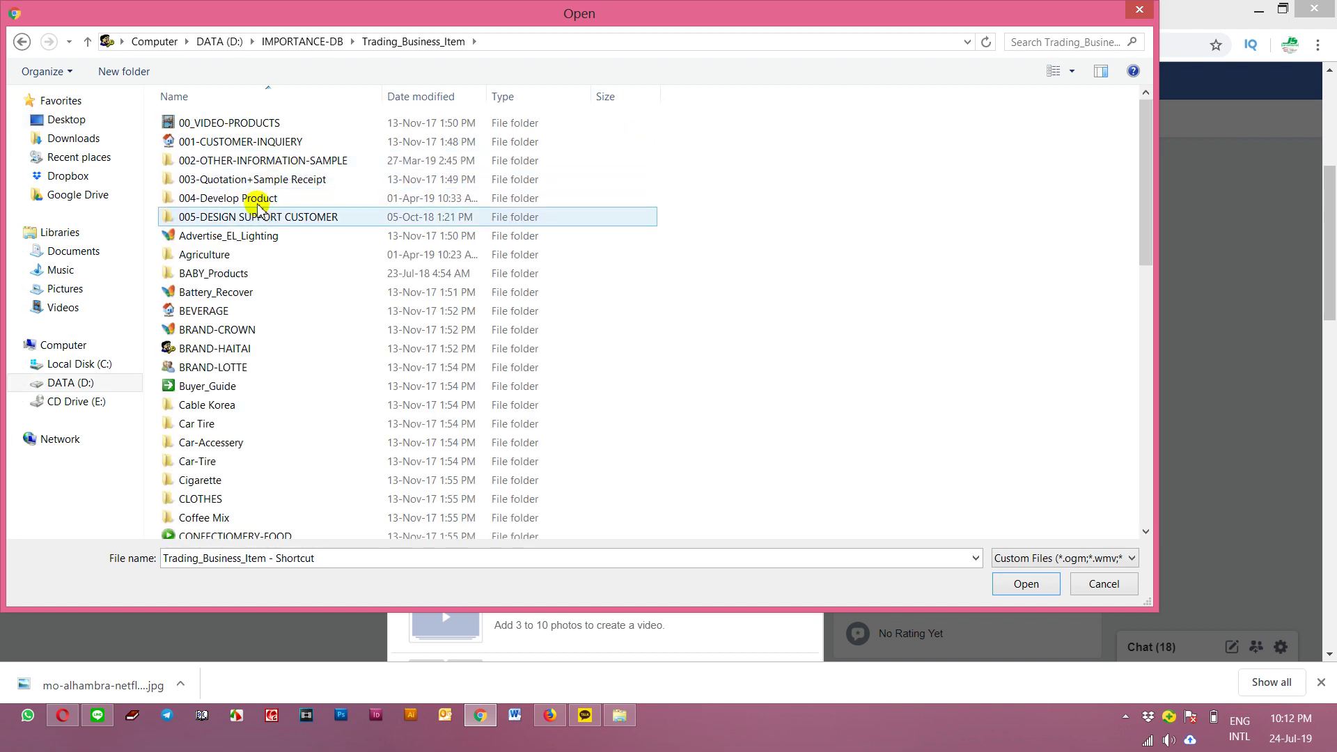
pyautogui.doubleClick(255, 216)
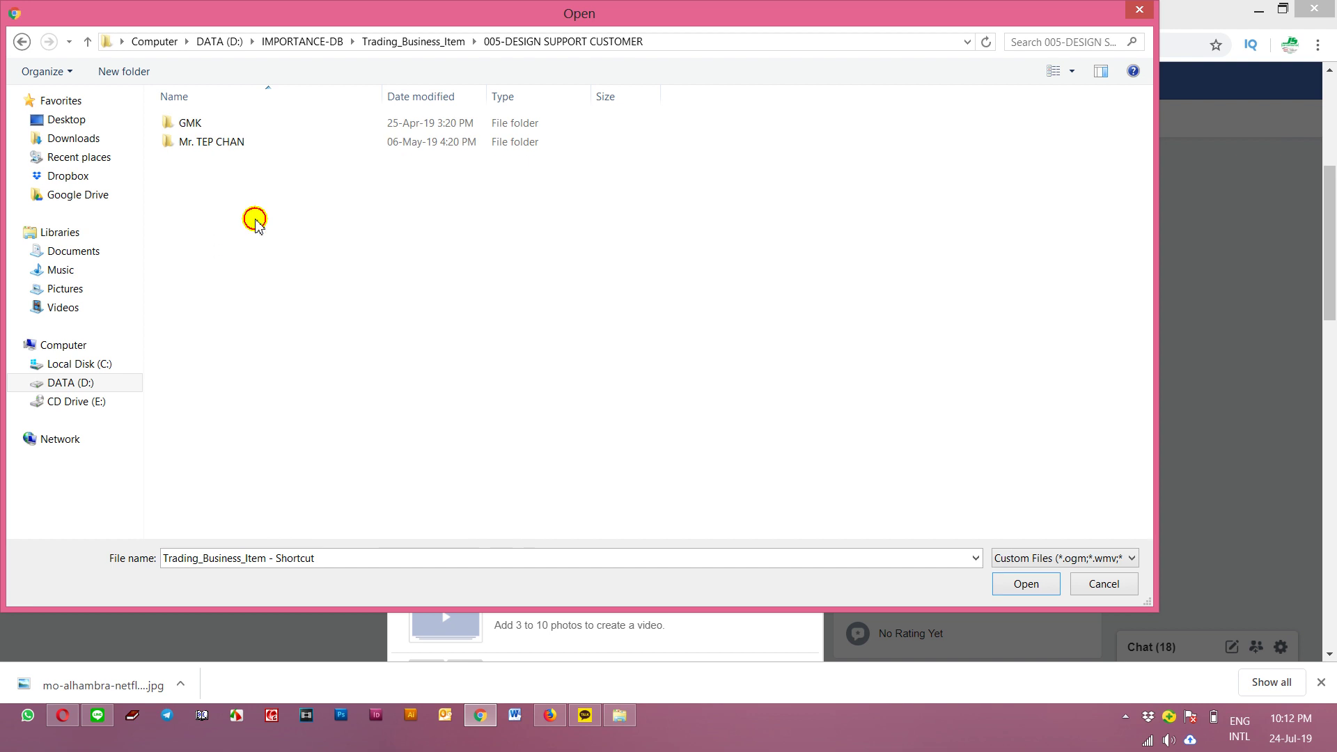
pyautogui.doubleClick(213, 124)
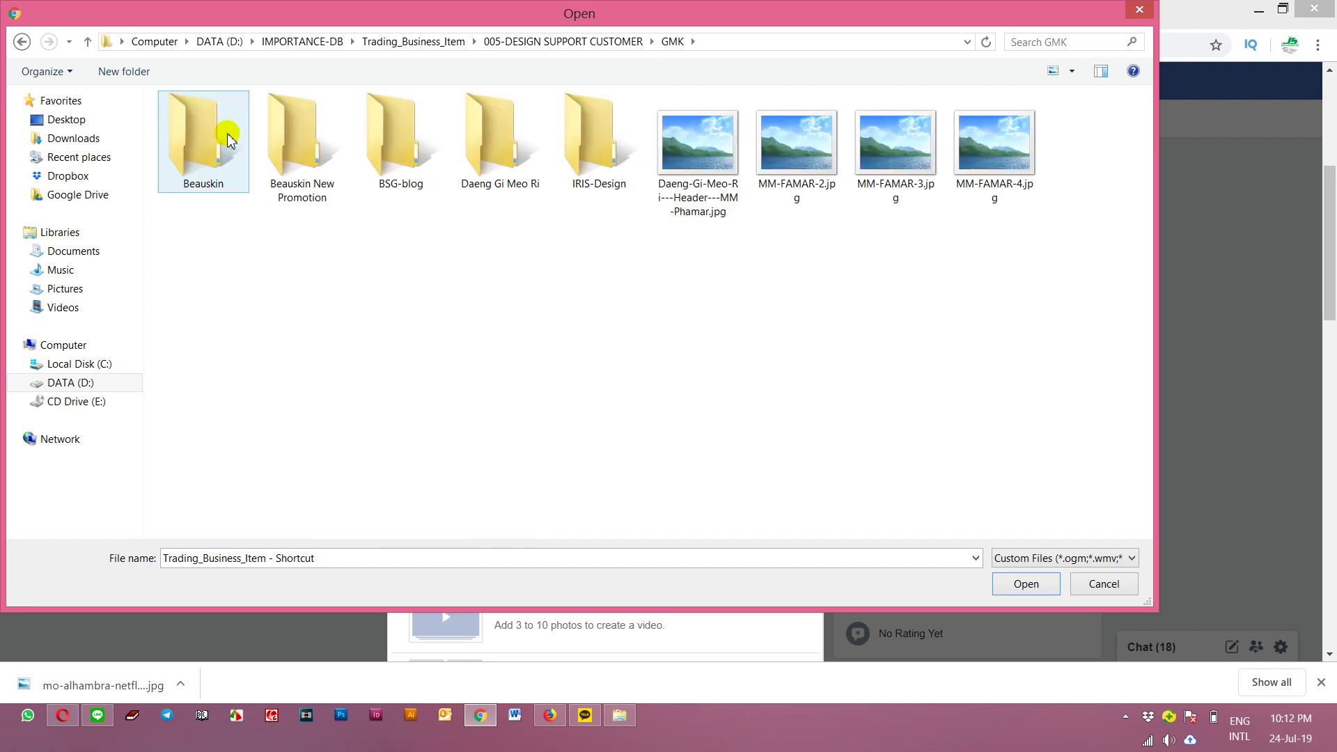
pyautogui.doubleClick(307, 140)
# Step: Show the files with thumbnails and upload BEAUSKIN PURE NATURAL COLLAGEN UV TWO WAY CAKE GIFT SET Korea Cosmetic.mp4
pyautogui.click(313, 217)
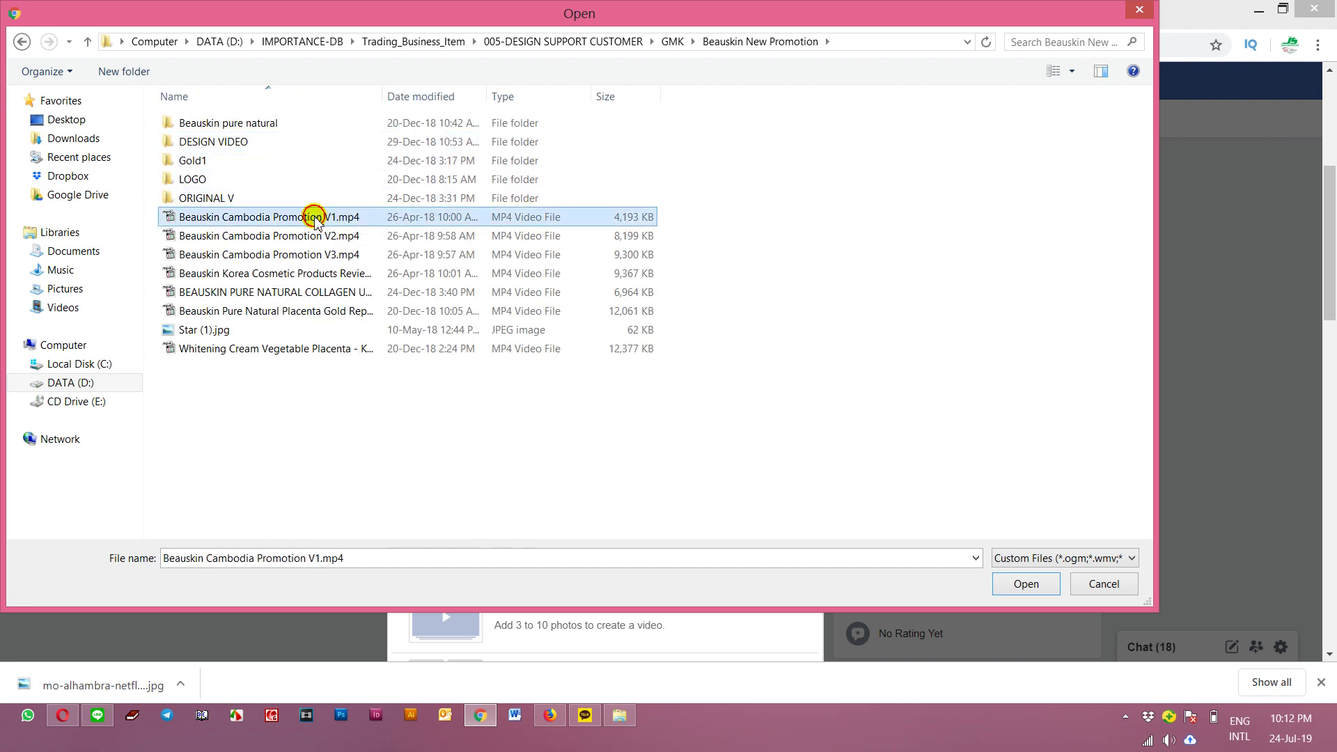
pyautogui.click(1052, 71)
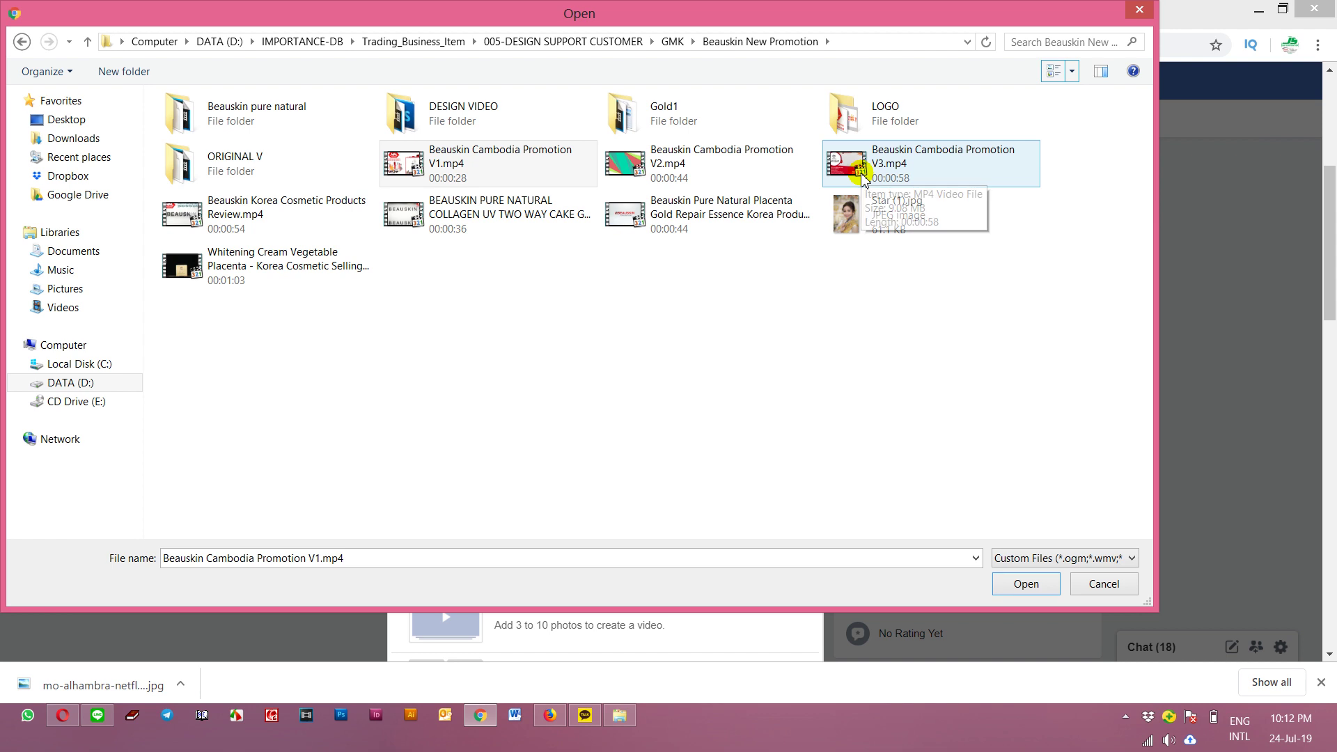
pyautogui.click(423, 225)
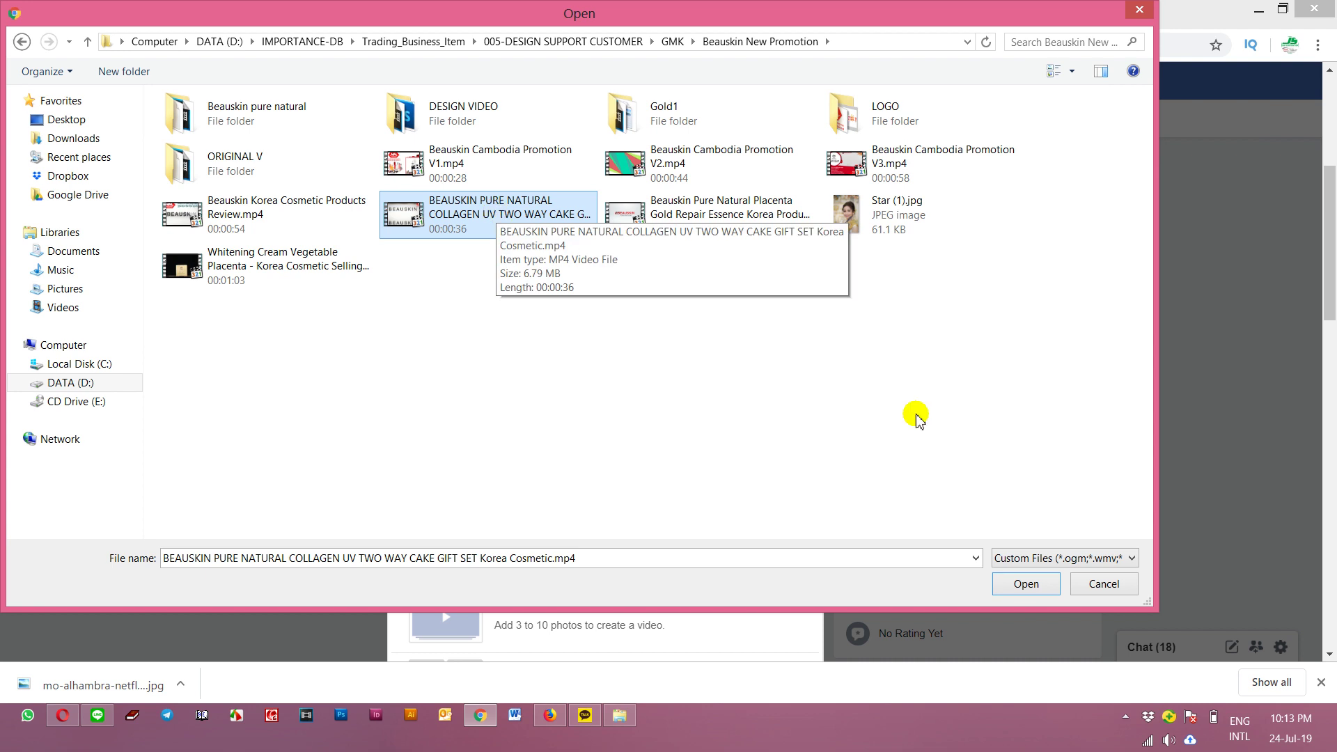
pyautogui.click(1026, 584)
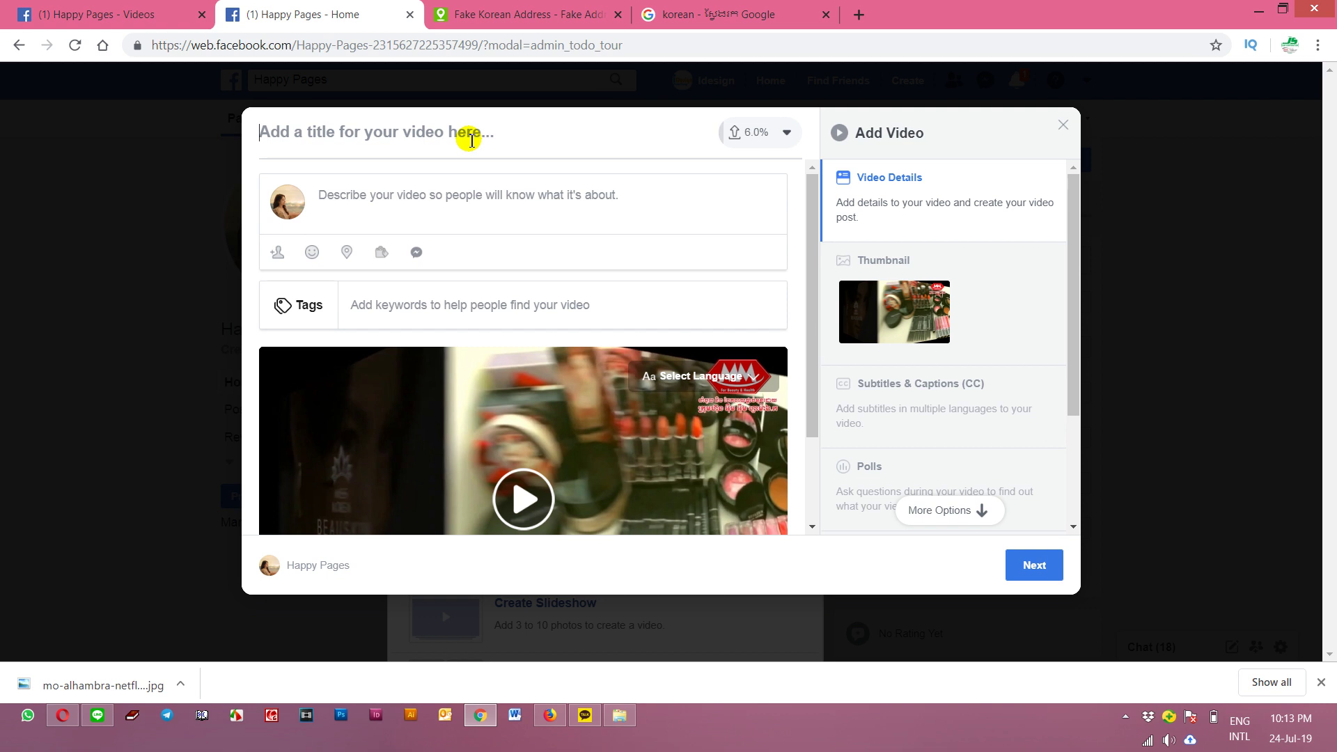
# Step: Title the video Cosmetic Korea and reuse the same text as its description and tag
pyautogui.write('Cos')
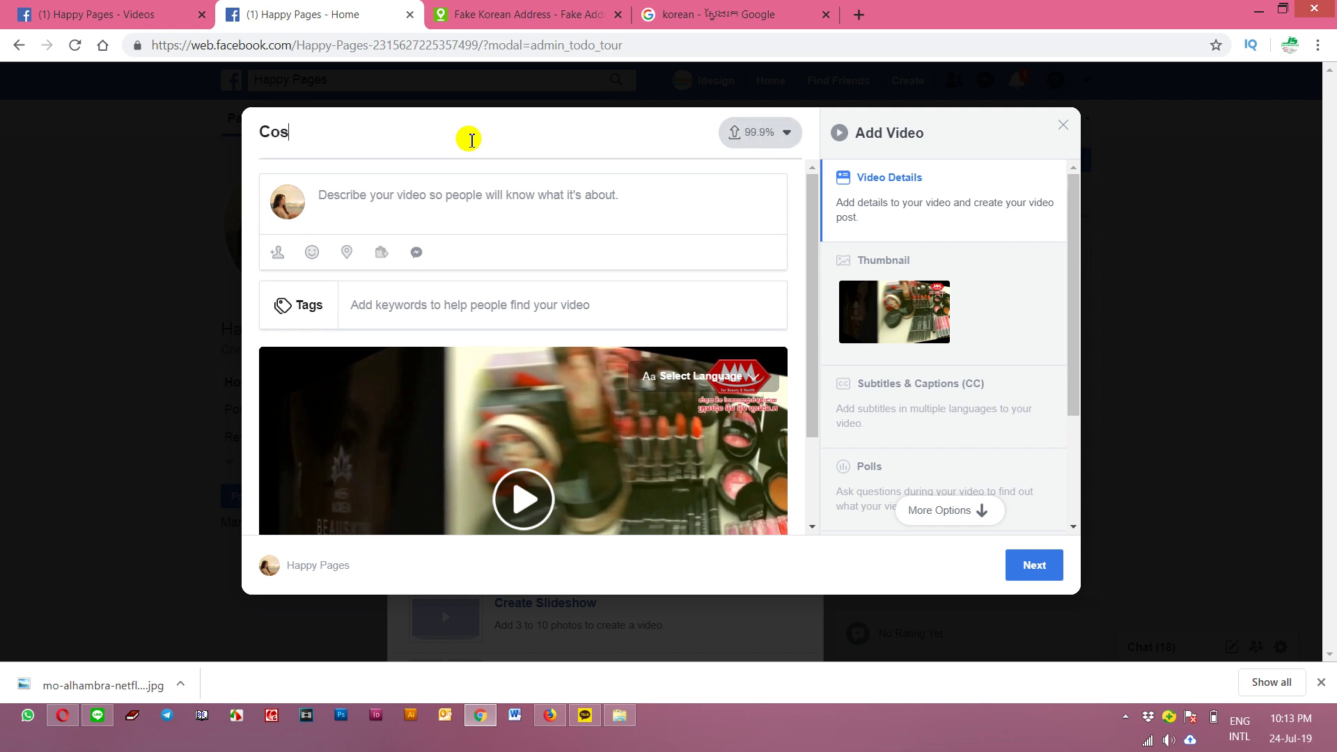
pyautogui.write('metic Korea')
pyautogui.hotkey('ctrl', 'a')
pyautogui.hotkey('ctrl', 'c')
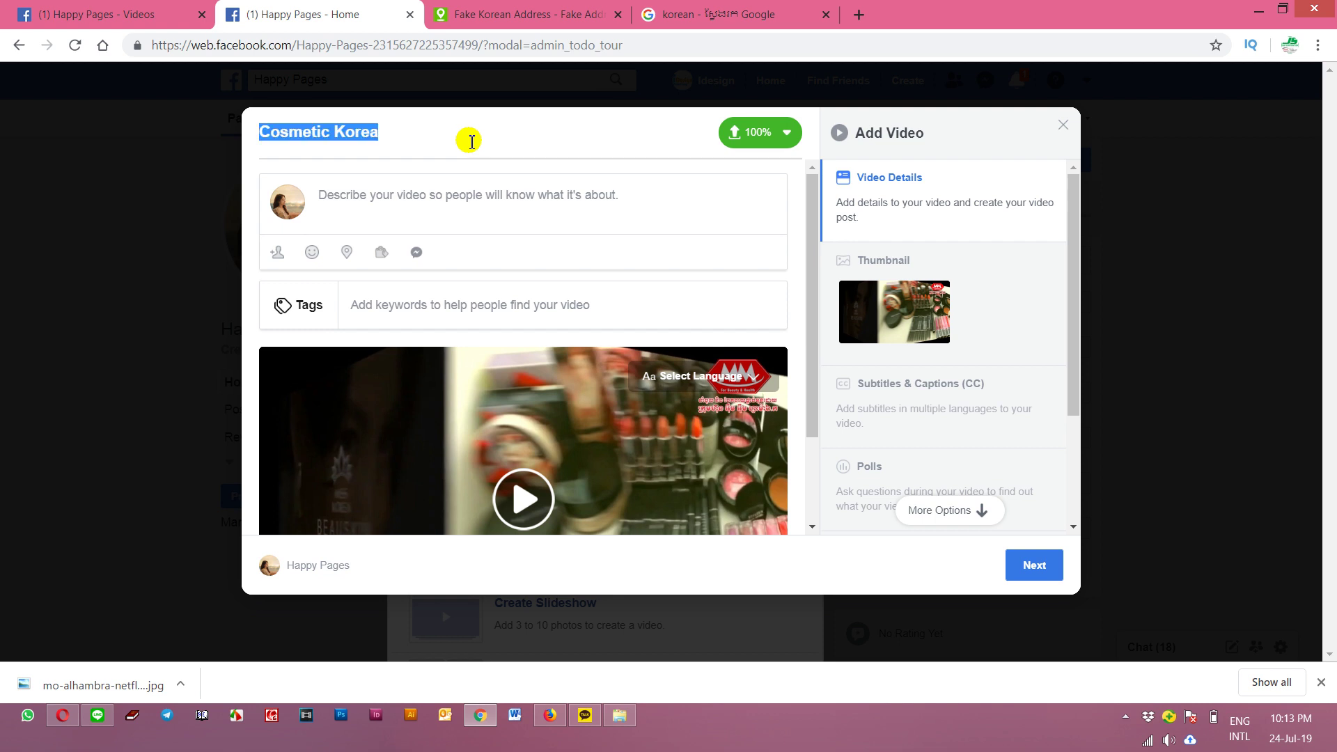
pyautogui.click(445, 217)
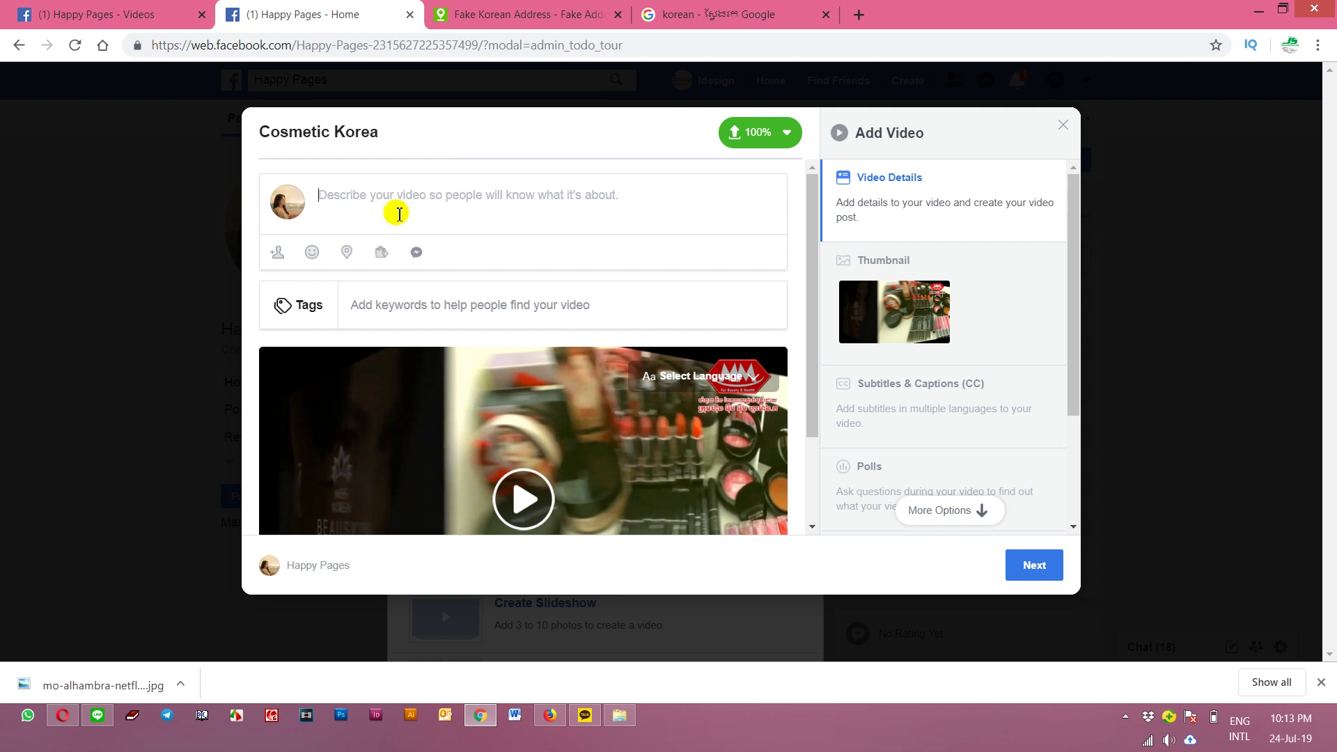
pyautogui.hotkey('ctrl', 'v')
pyautogui.click(389, 311)
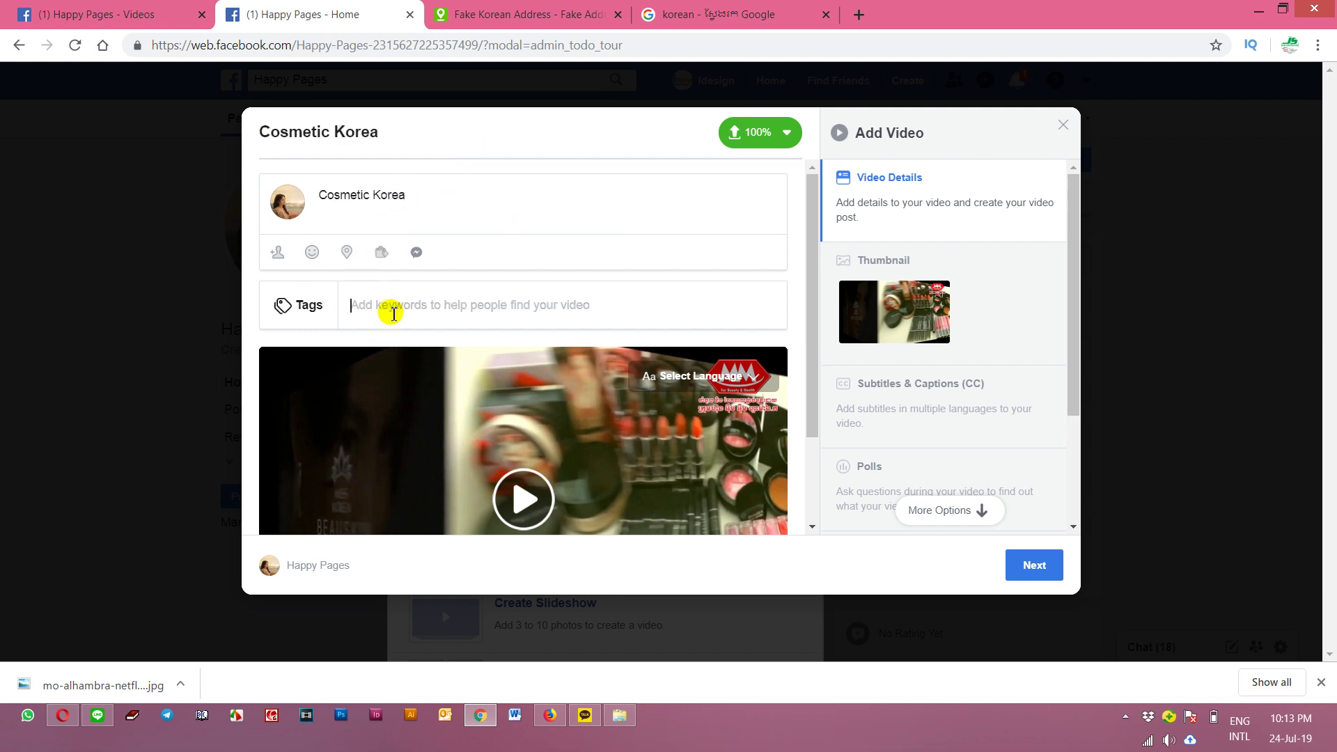
pyautogui.hotkey('ctrl', 'v')
pyautogui.click(446, 336)
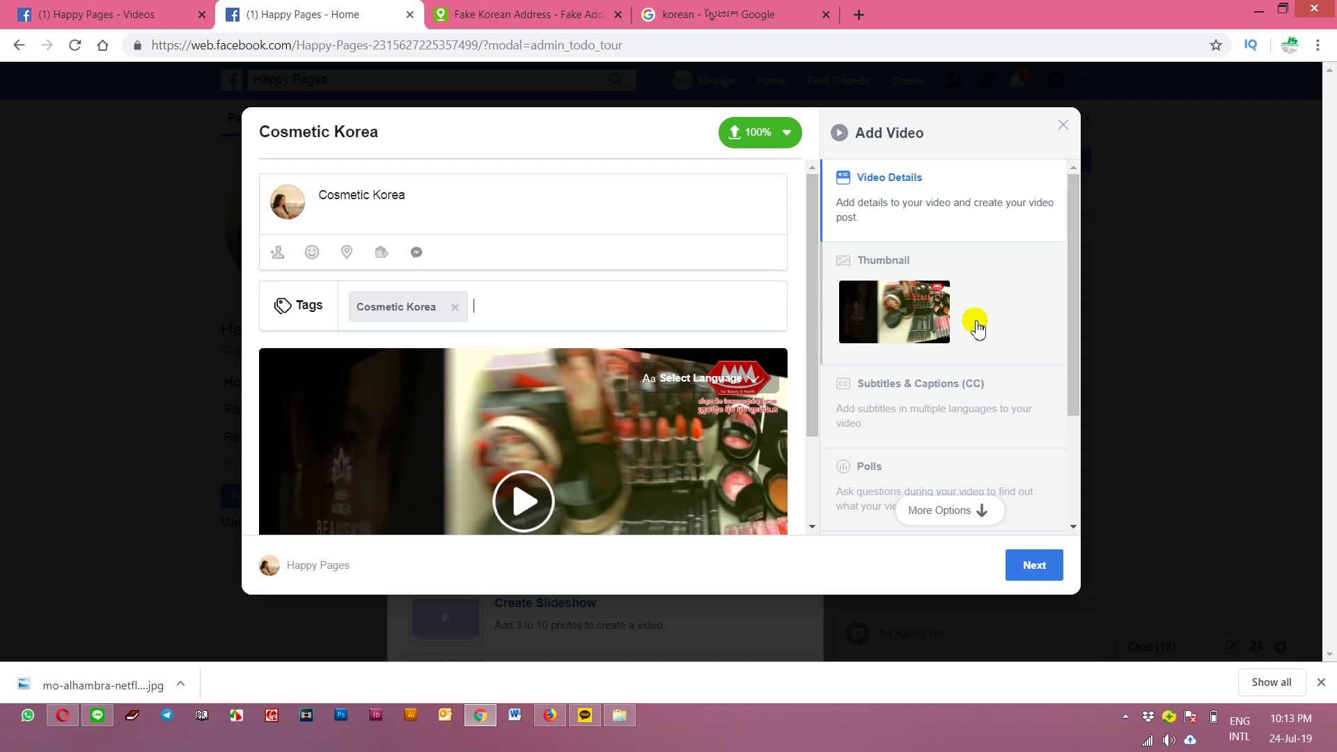
# Step: Review the remaining Add Video options and check the language selector on the video preview
pyautogui.scroll(-2, 905, 300)
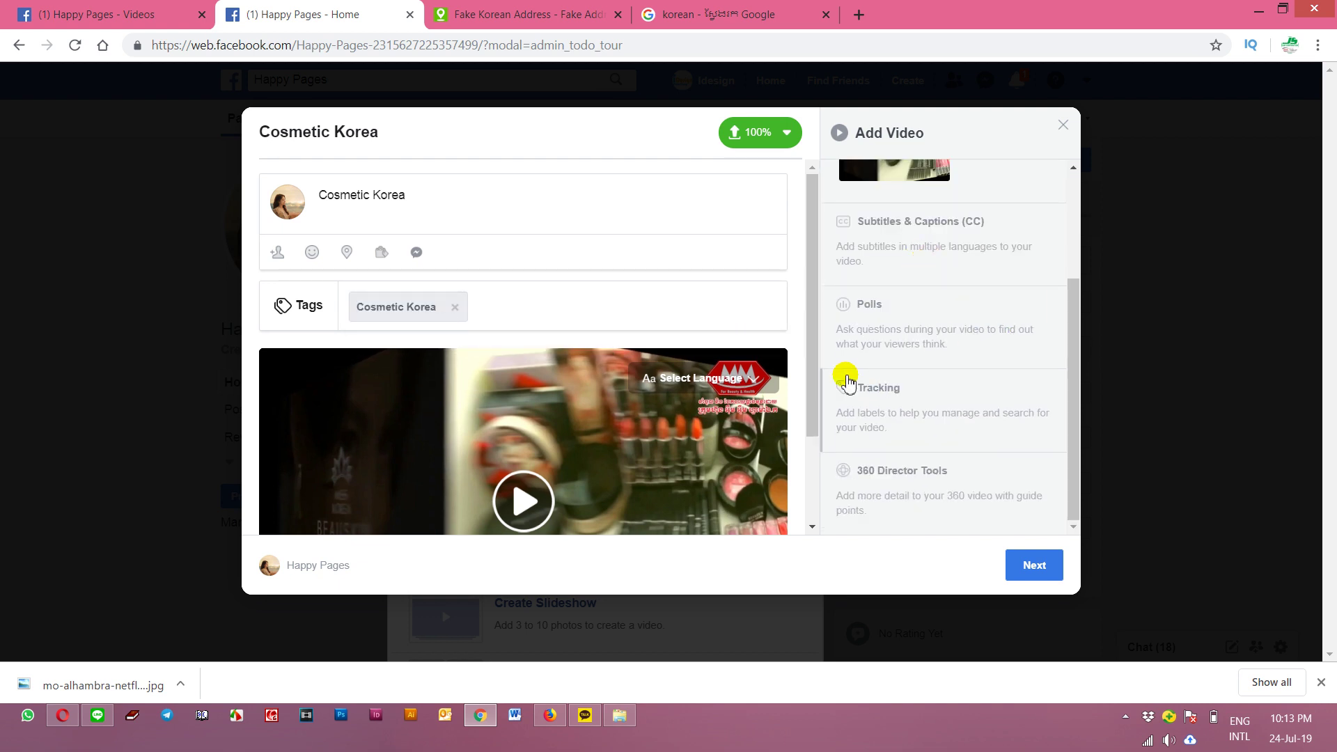
pyautogui.scroll(-2, 666, 402)
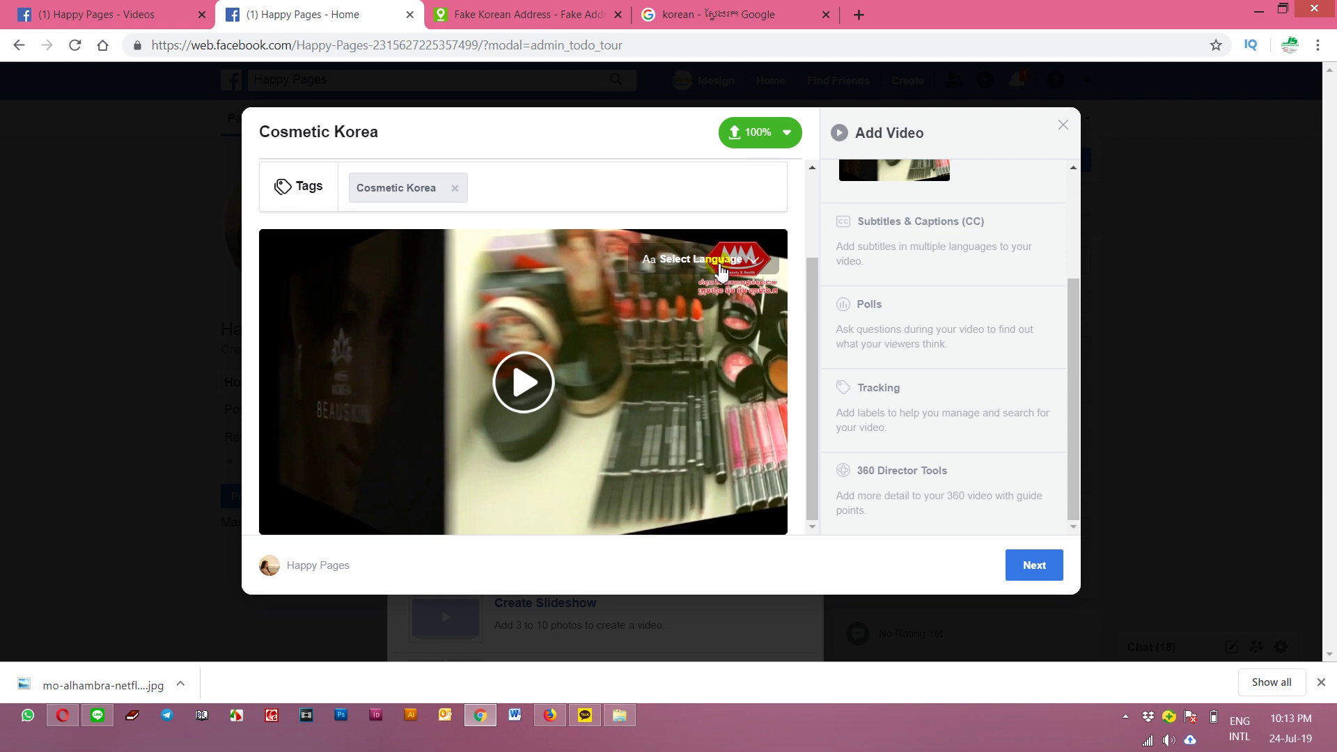
pyautogui.click(750, 272)
pyautogui.click(747, 270)
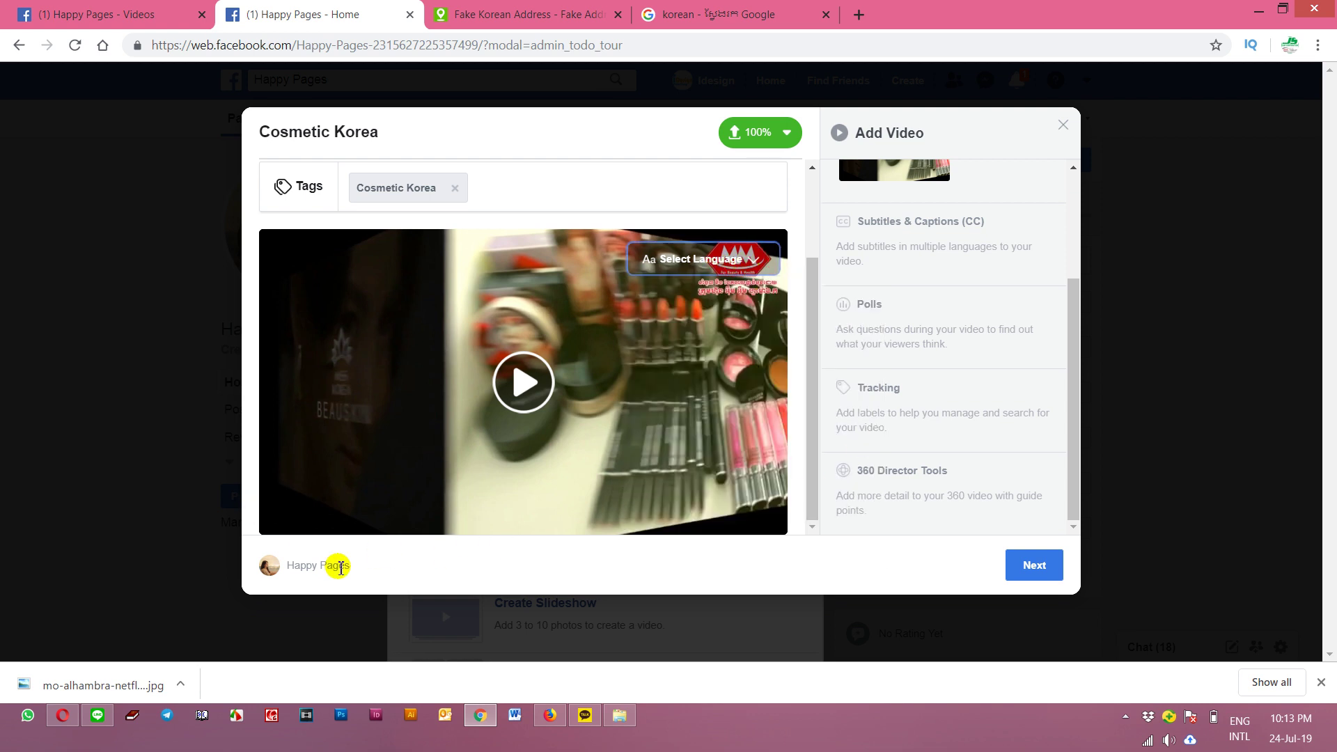
# Step: Continue to the video's Publishing Options and review its settings and the Before You Publish checklist
pyautogui.click(1041, 577)
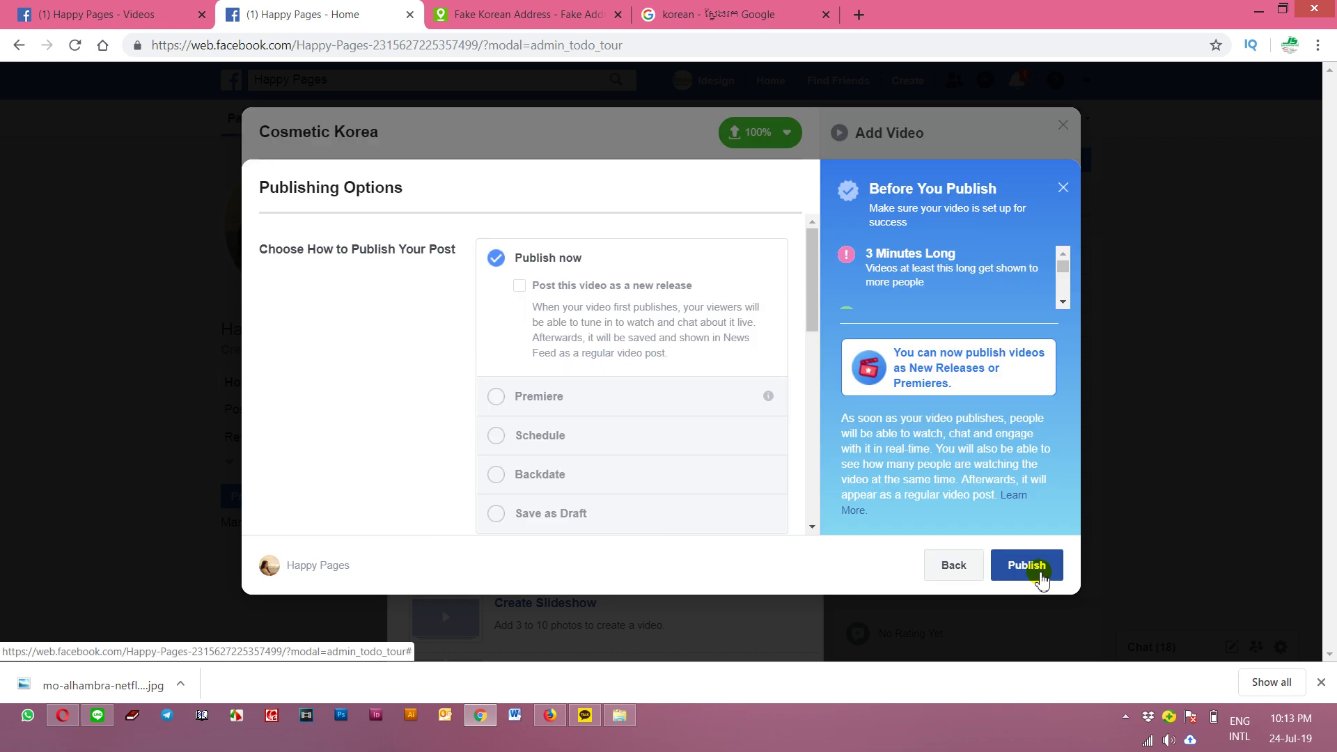
pyautogui.moveTo(807, 265); pyautogui.dragTo(812, 490)
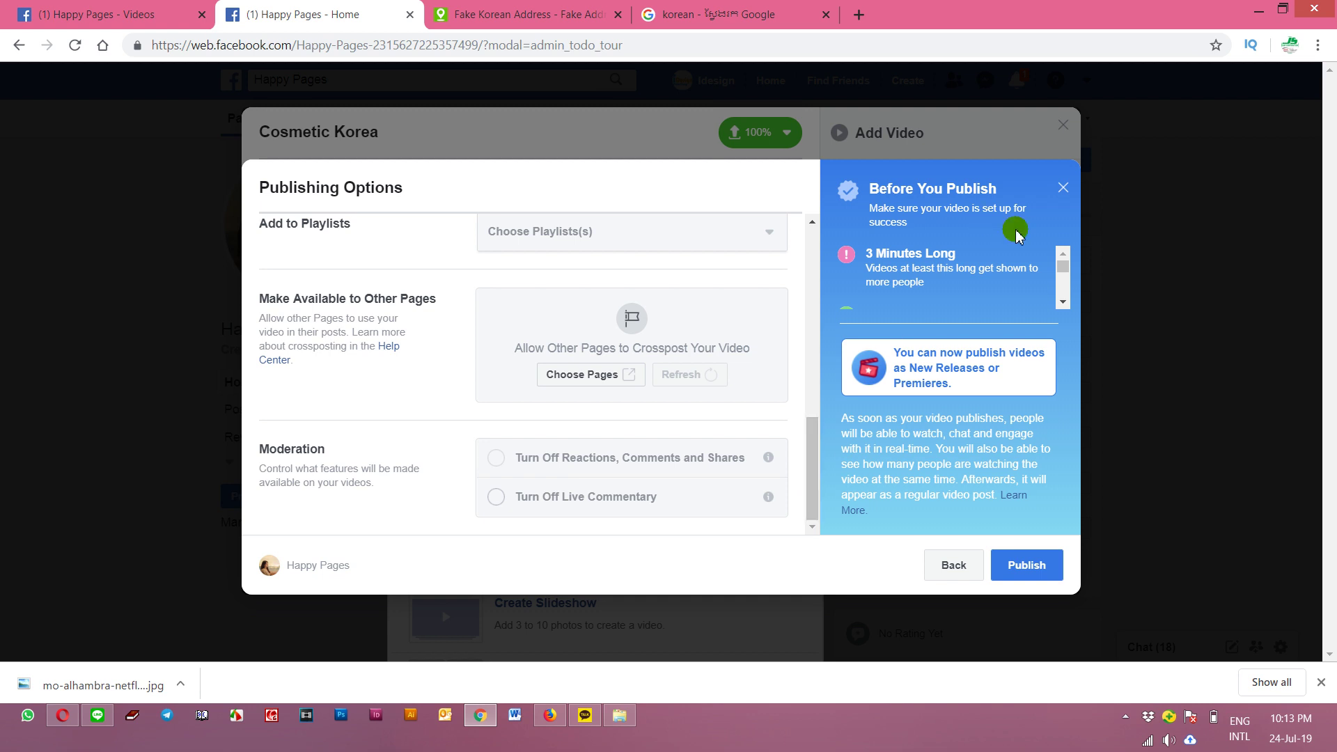
pyautogui.moveTo(1061, 275); pyautogui.dragTo(1071, 238)
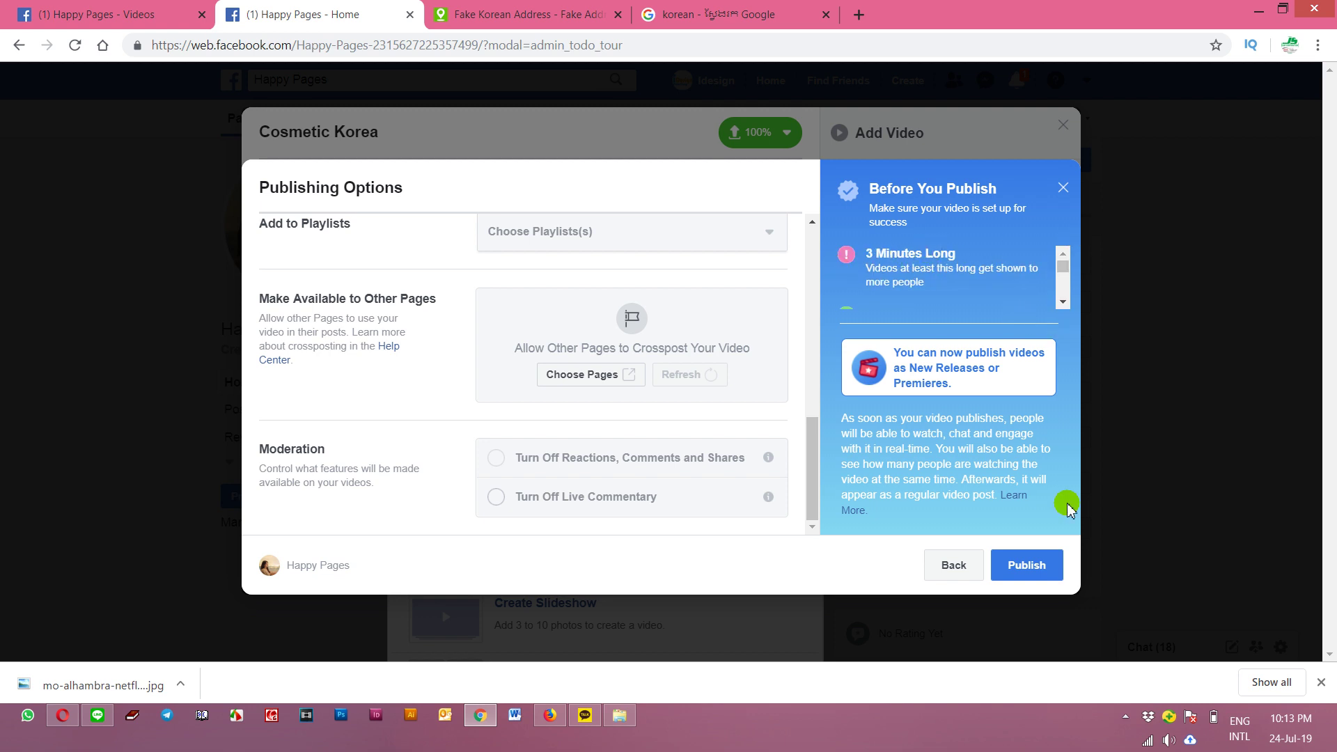
pyautogui.moveTo(1061, 266); pyautogui.dragTo(1063, 313)
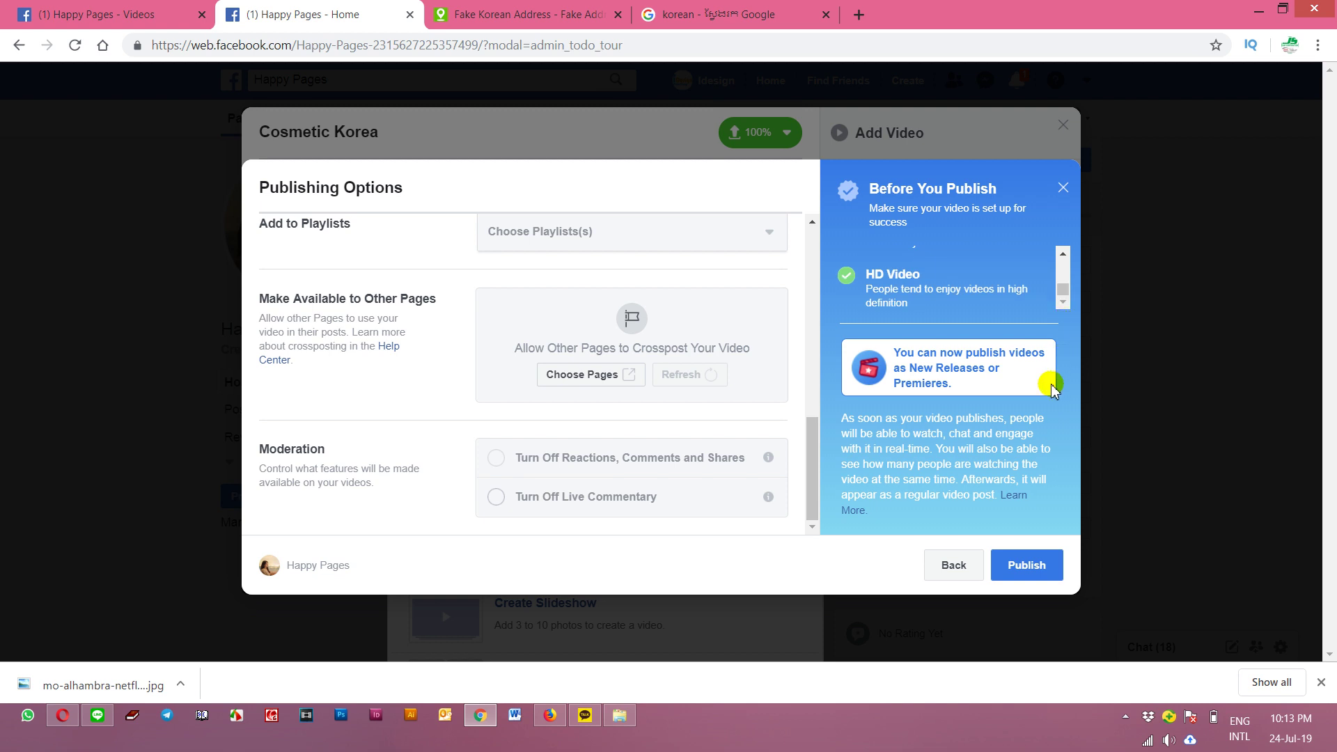
# Step: Publish the Cosmetic Korea video and briefly play and pause it in the Page's new post
pyautogui.click(1027, 567)
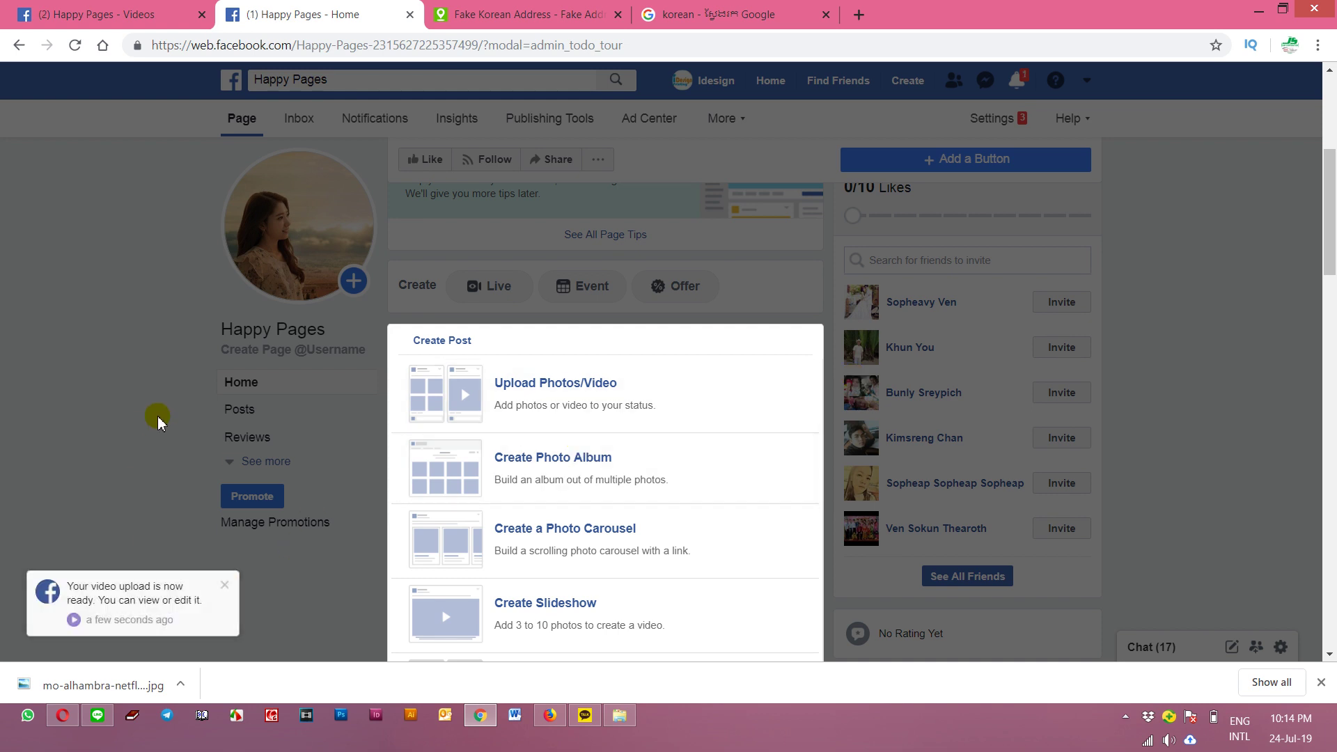
pyautogui.click(359, 465)
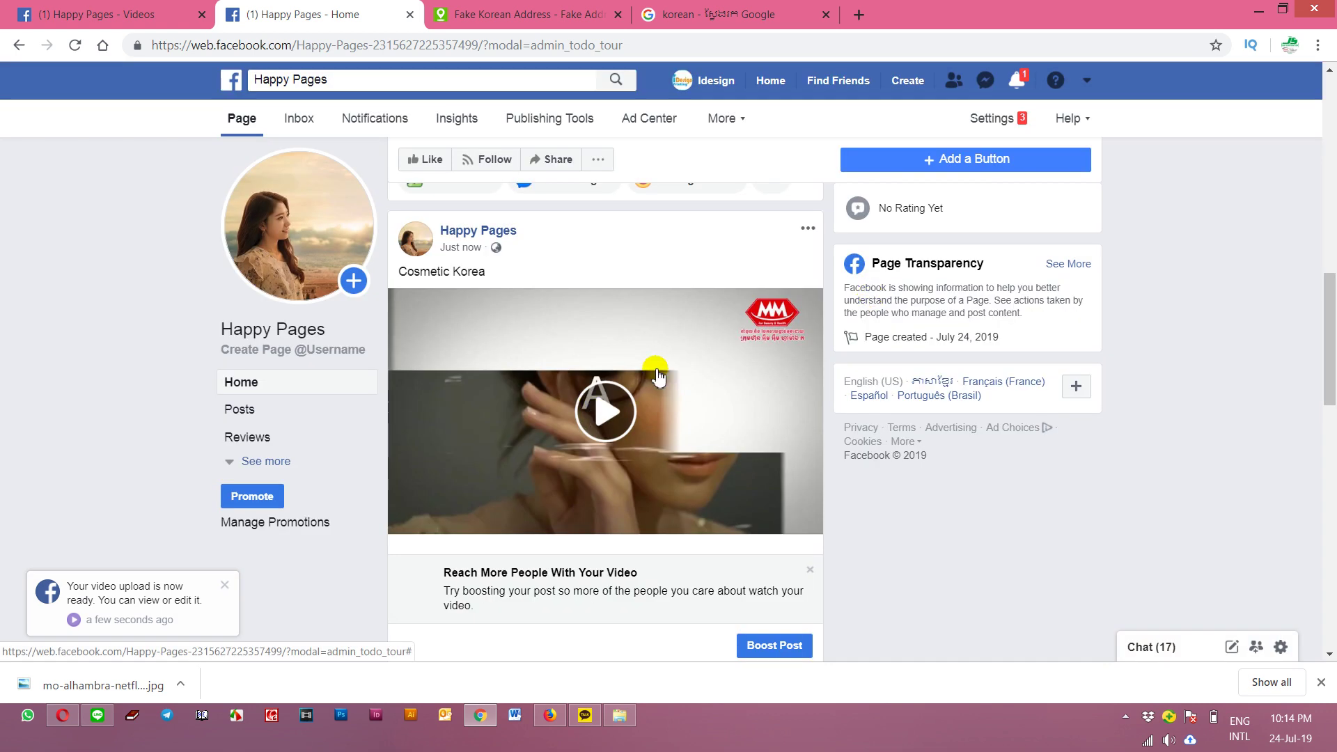
pyautogui.click(602, 412)
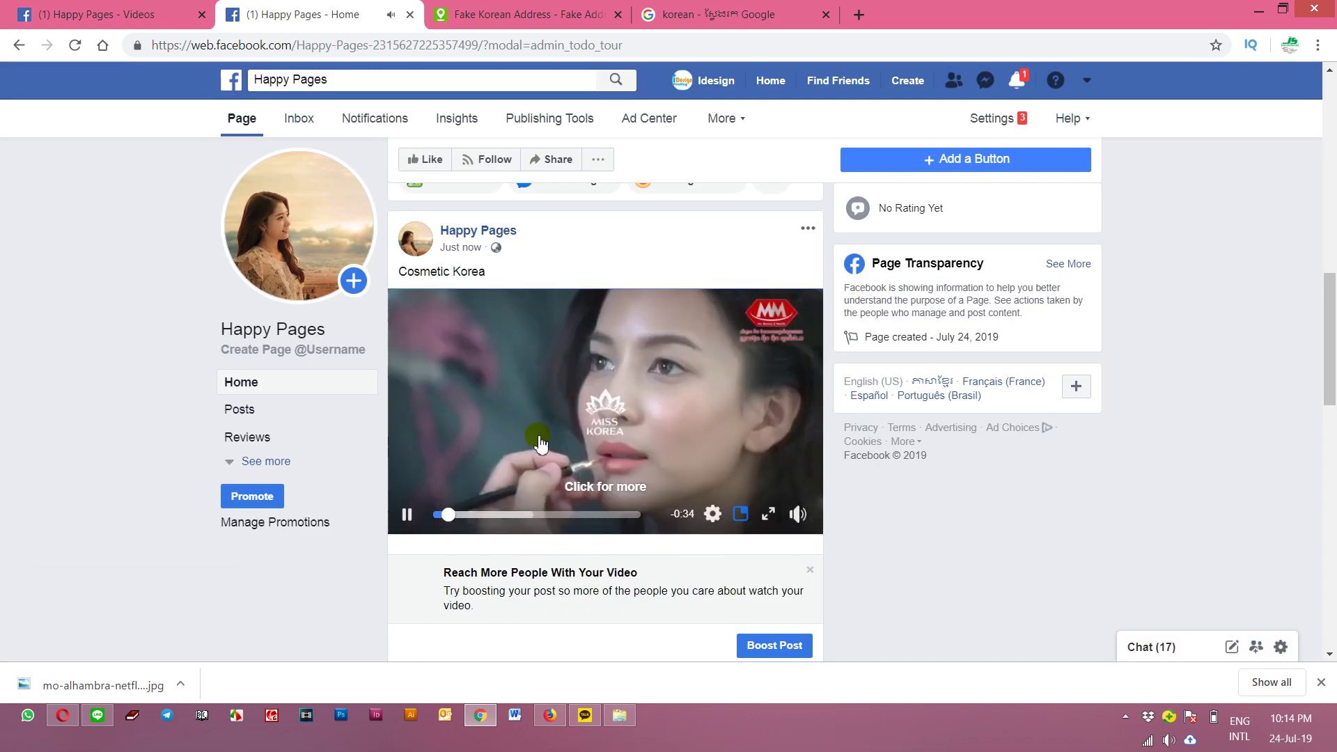
pyautogui.click(408, 516)
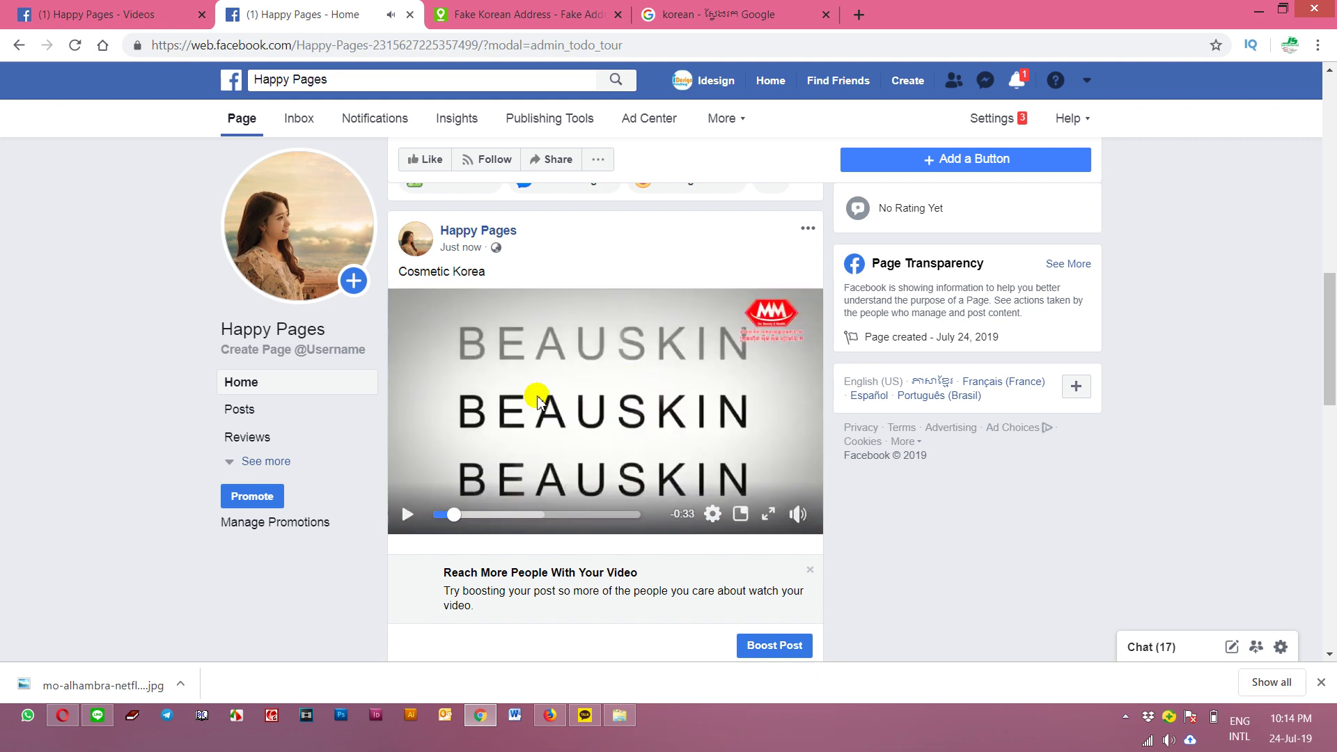
# Step: Open the Videos section of Happy Pages and dismiss the desktop notification
pyautogui.click(243, 125)
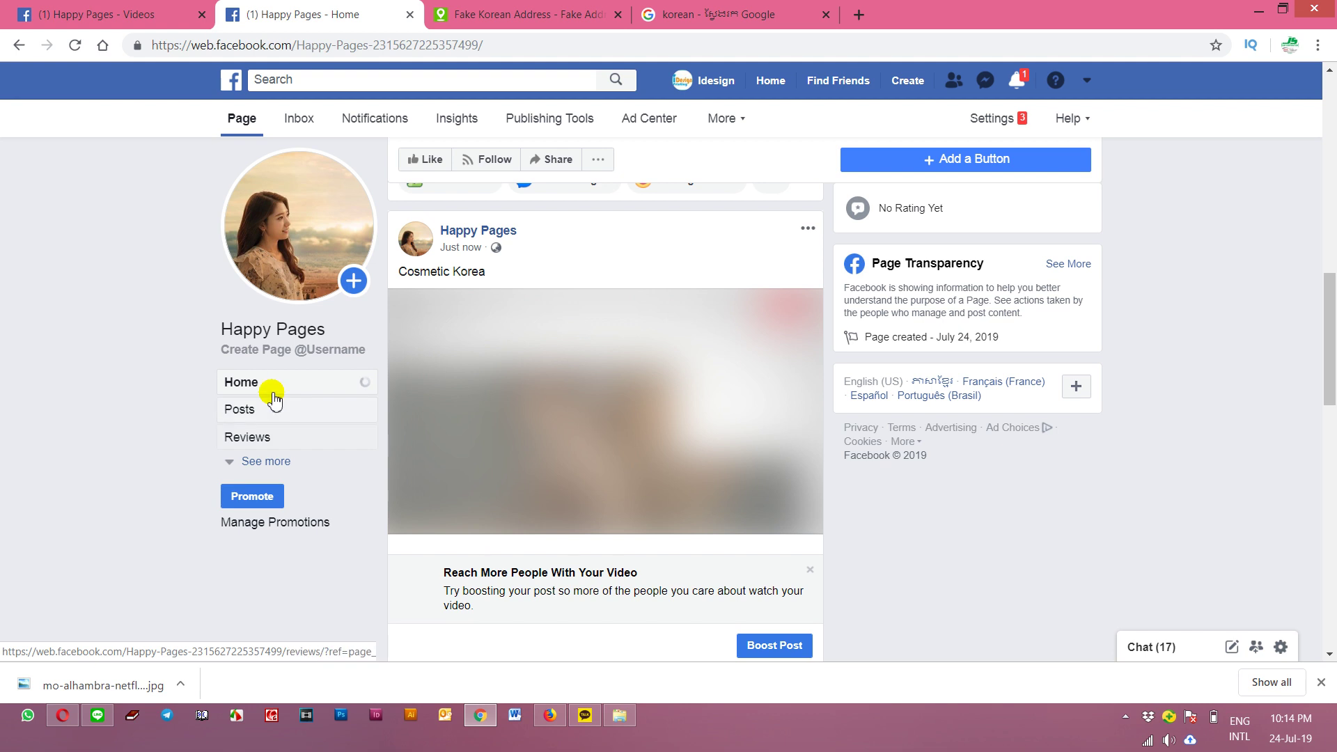
pyautogui.click(226, 465)
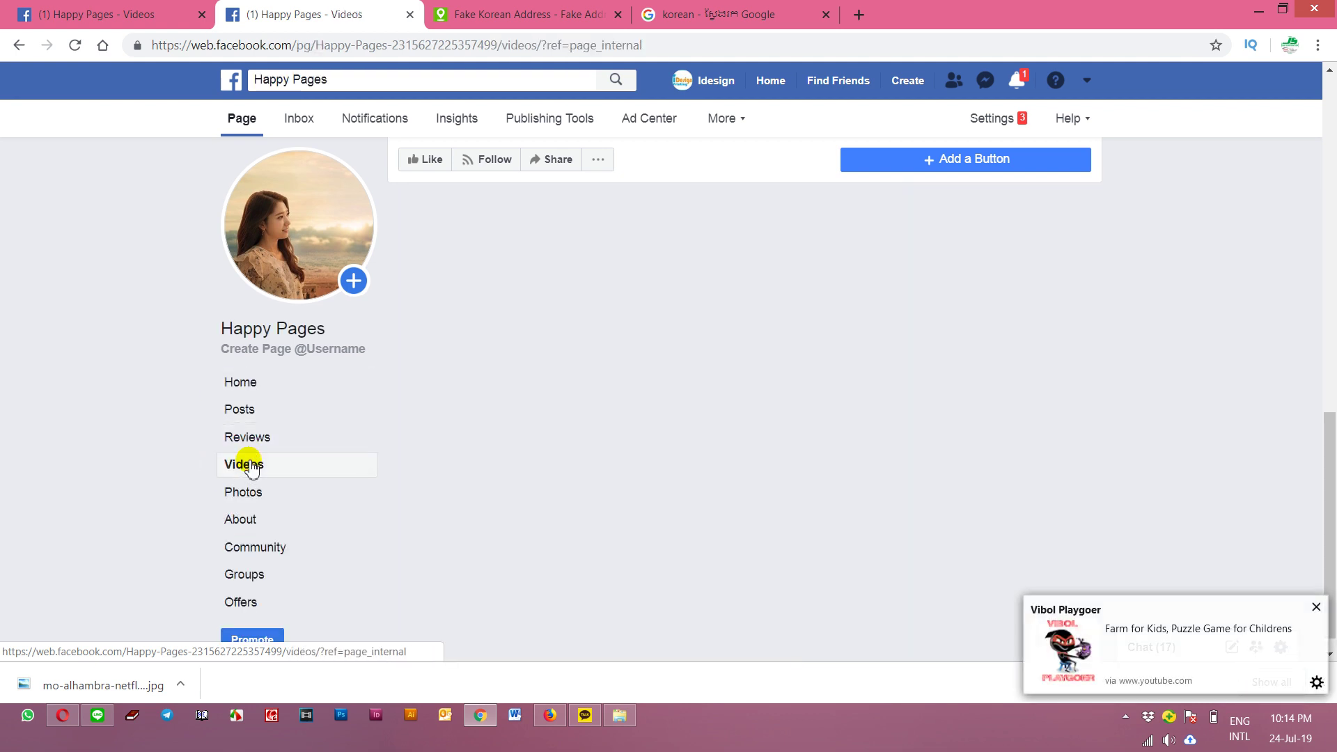
pyautogui.click(1316, 607)
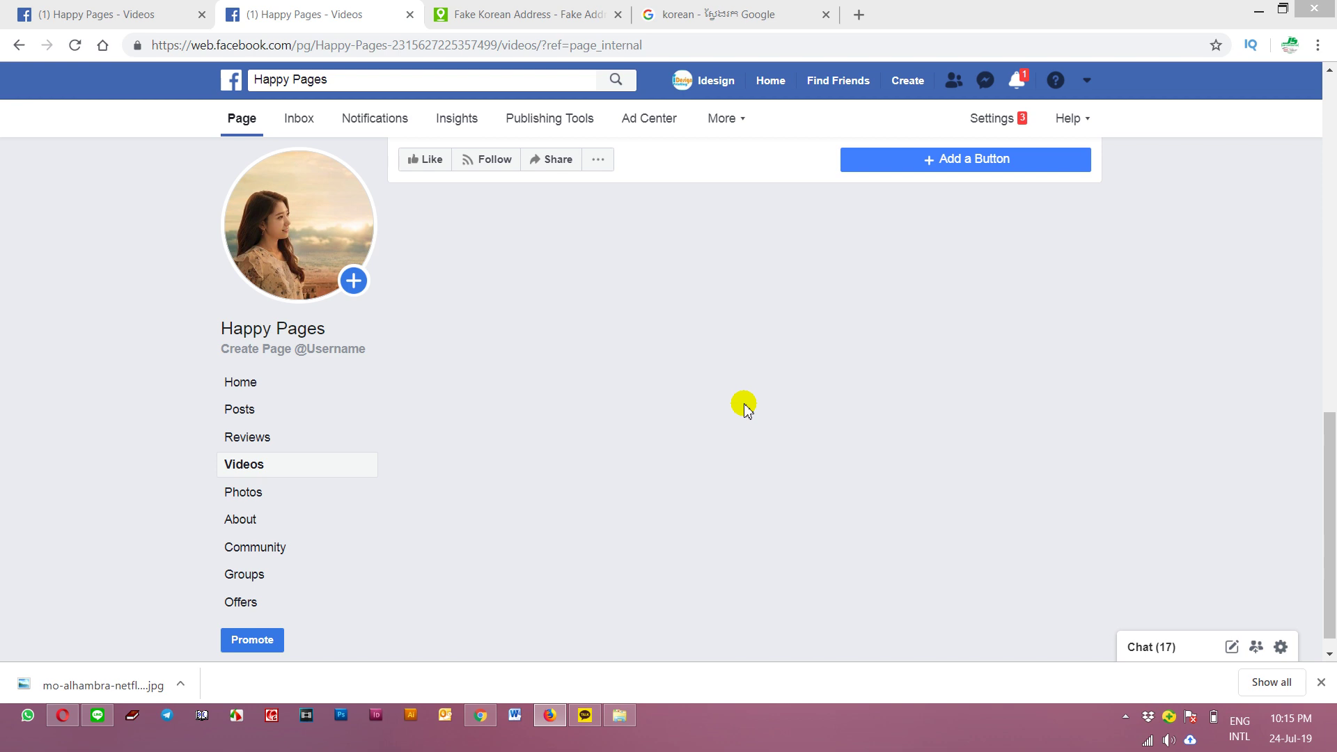
# Step: Like Happy Pages, dismiss the tip about follow visibility and go back to the Page's Home section
pyautogui.click(495, 174)
pyautogui.click(429, 159)
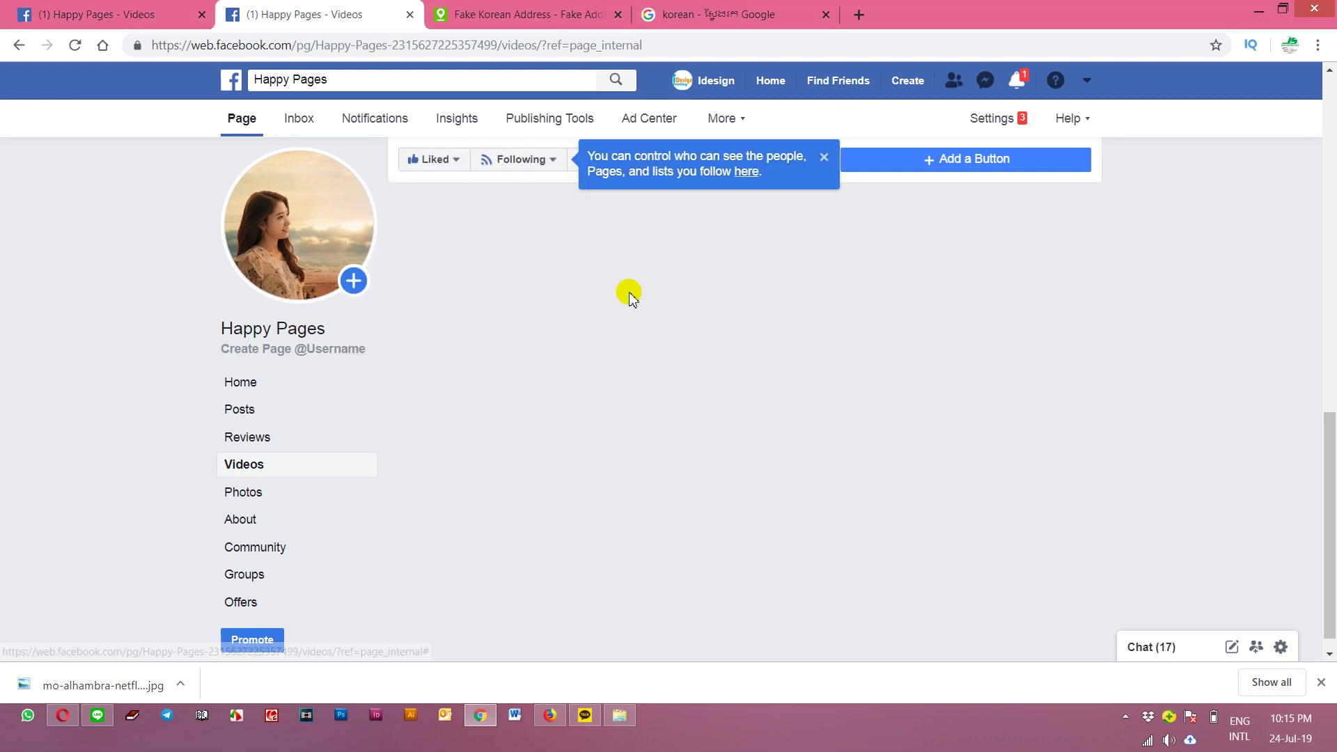
pyautogui.click(824, 157)
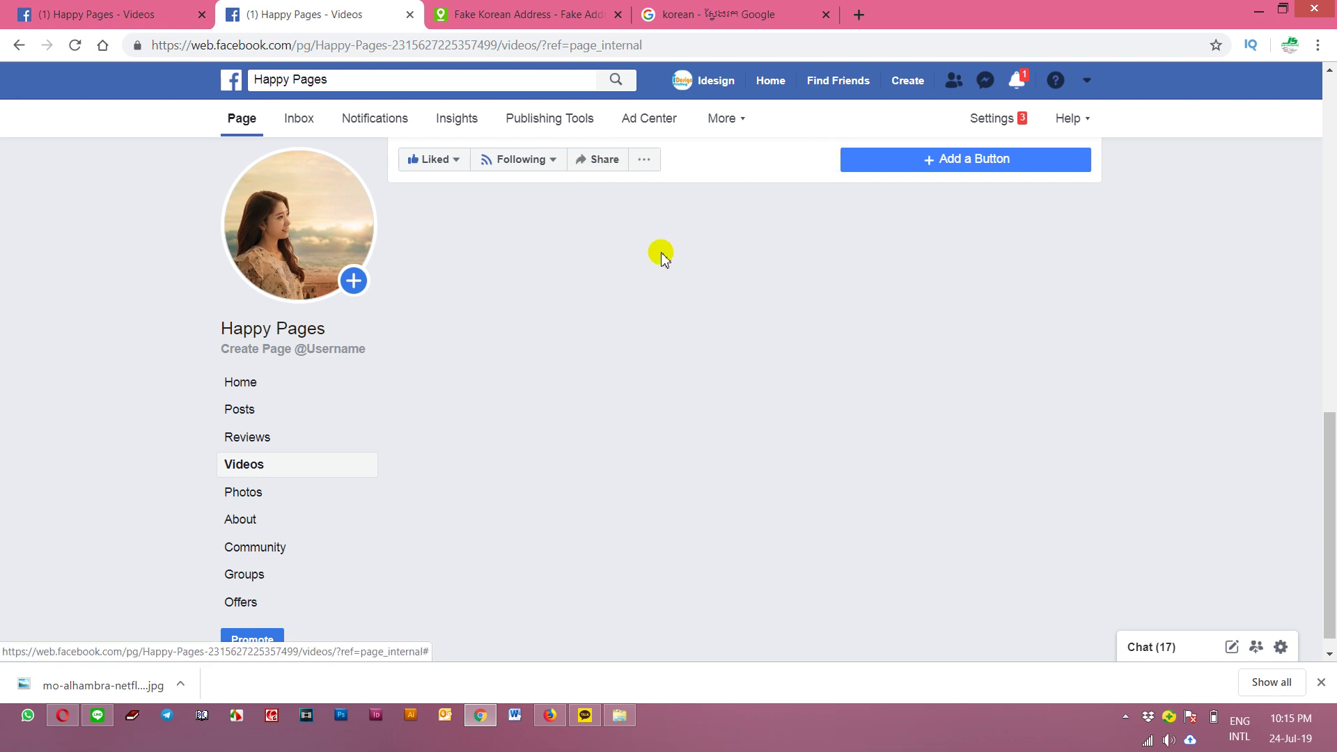
pyautogui.click(482, 160)
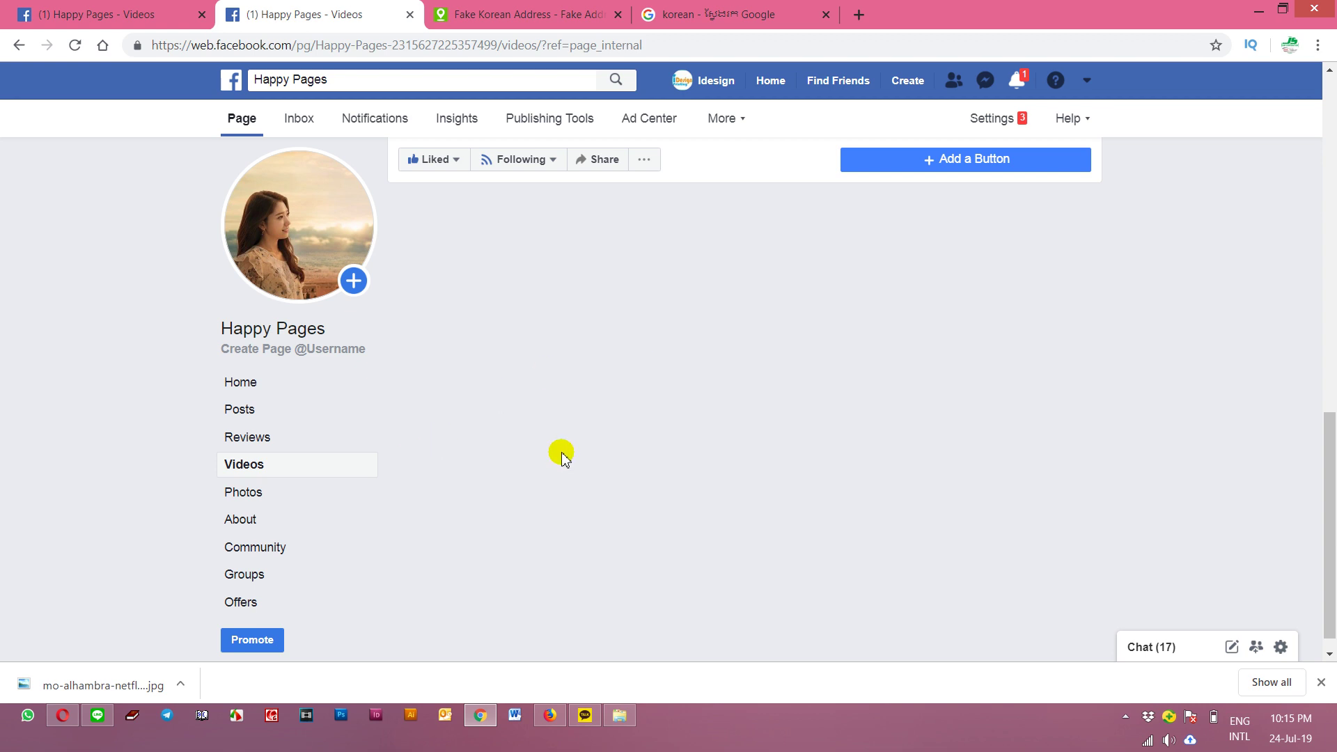
pyautogui.click(245, 384)
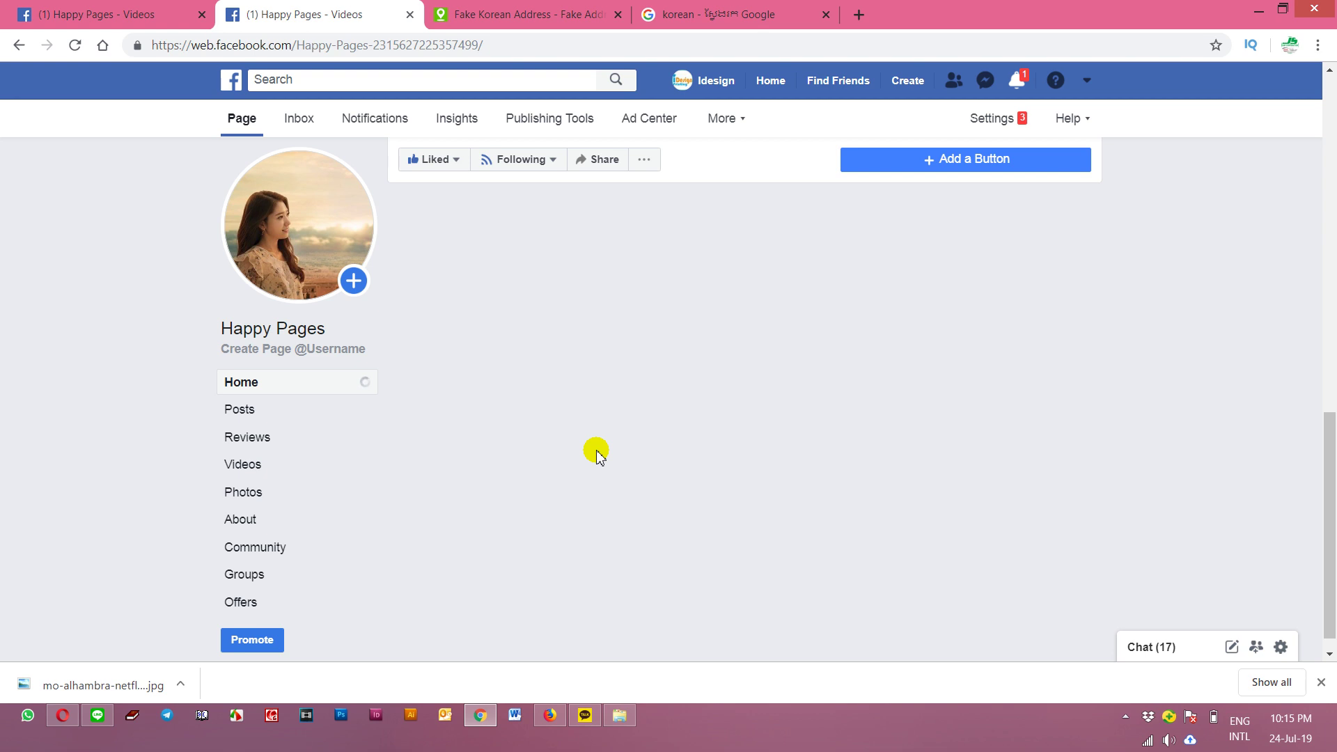
# Step: Review the generated personal, address and finance details on the Fake Korean Address page
pyautogui.click(525, 10)
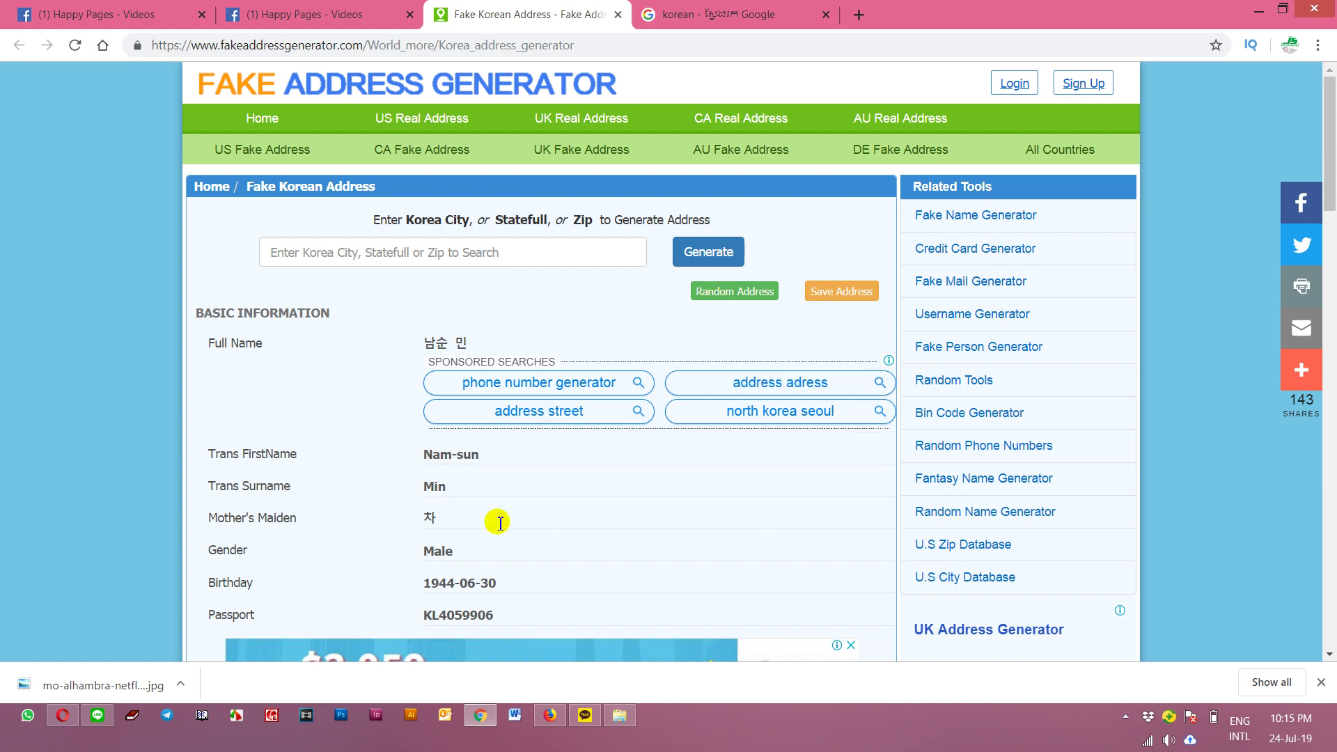
pyautogui.scroll(-9, 662, 432)
pyautogui.click(623, 215)
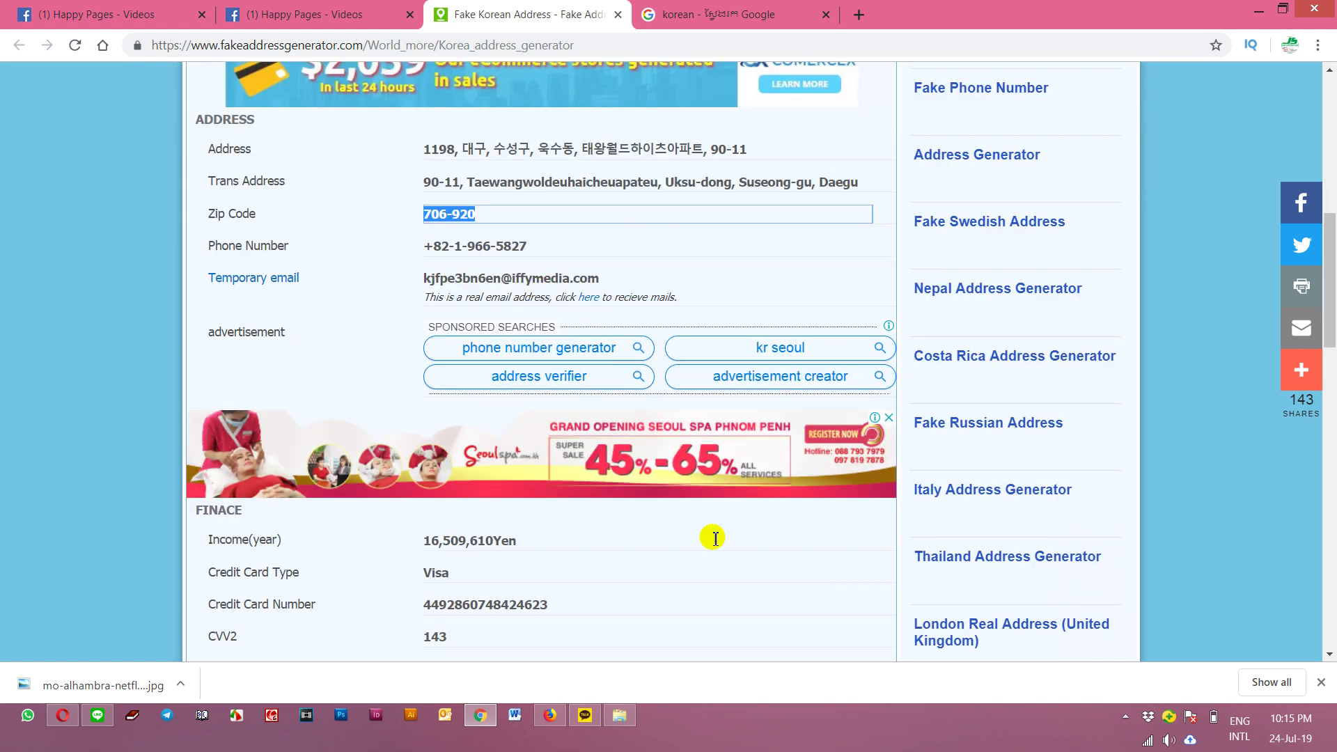
pyautogui.scroll(-2, 714, 489)
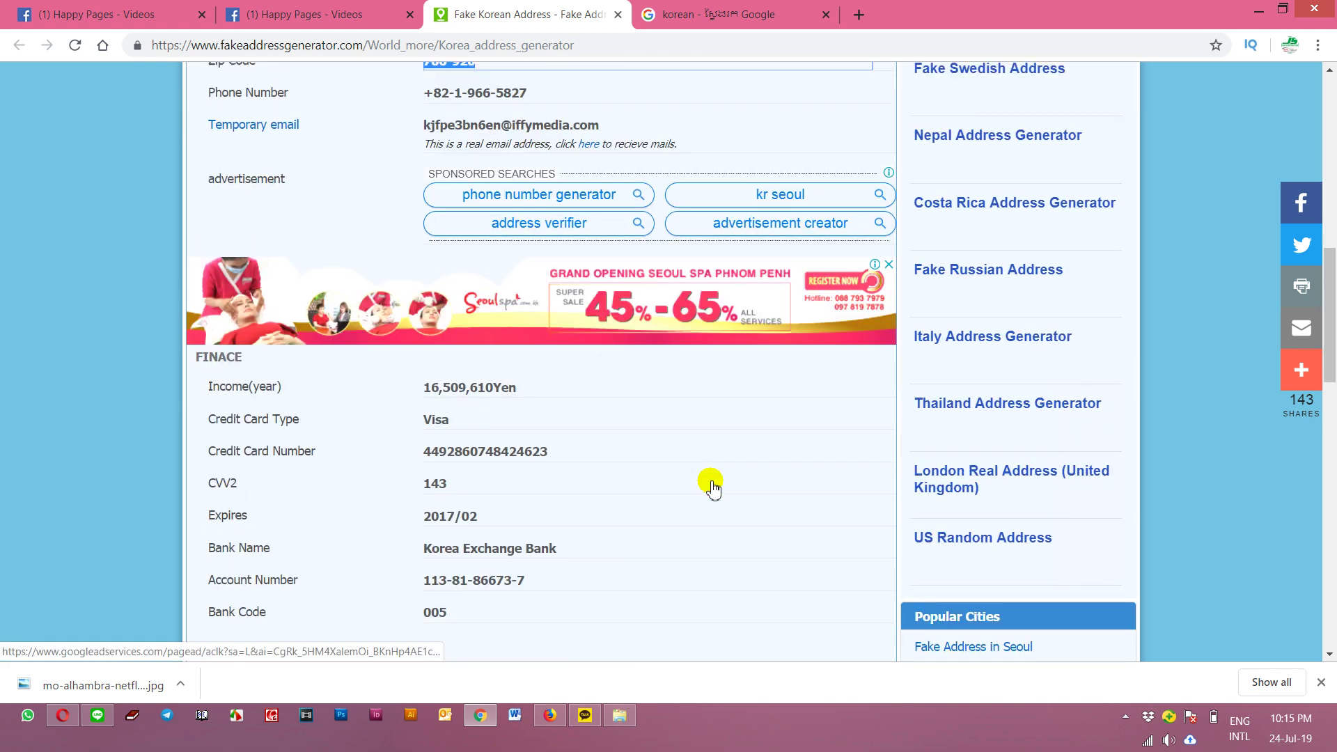
pyautogui.scroll(11, 713, 484)
pyautogui.scroll(-5, 712, 476)
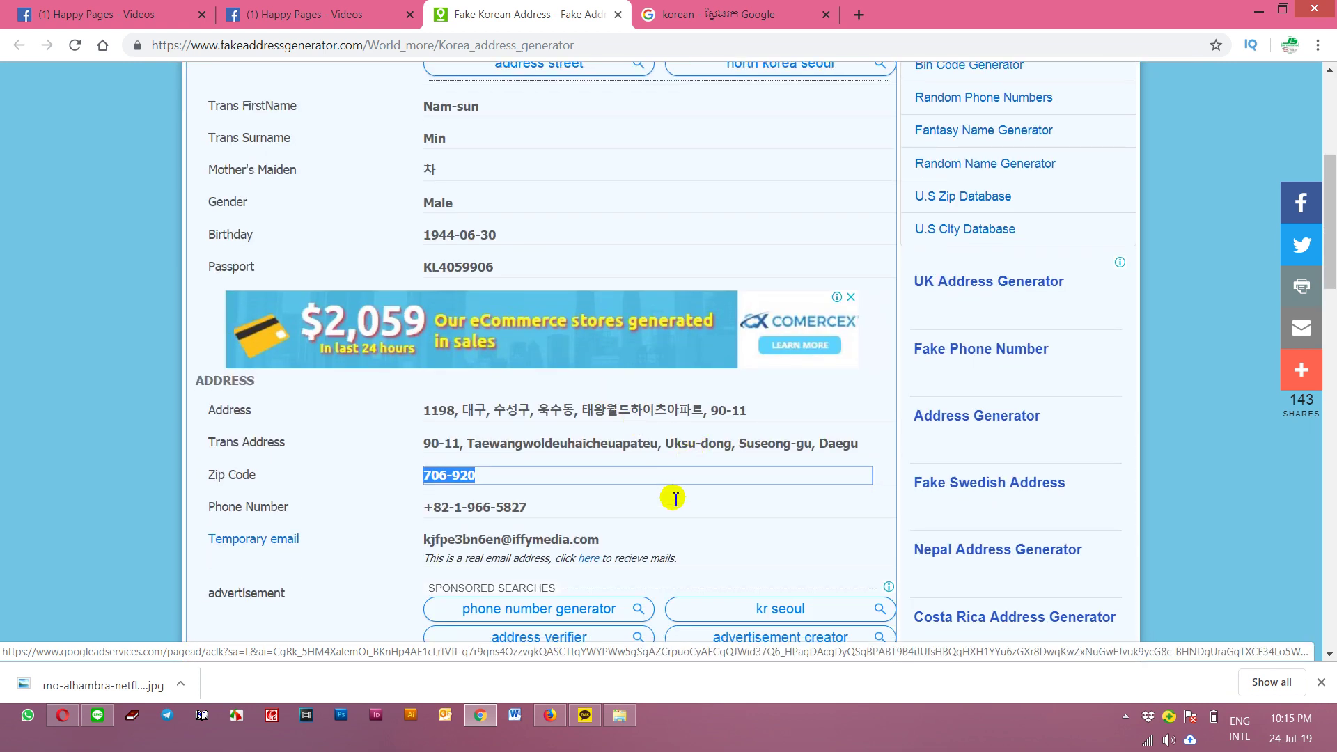
# Step: Revisit the open Happy Pages tabs, the Korean image search and the address section of the generated Korean identity
pyautogui.click(332, 17)
pyautogui.click(149, 16)
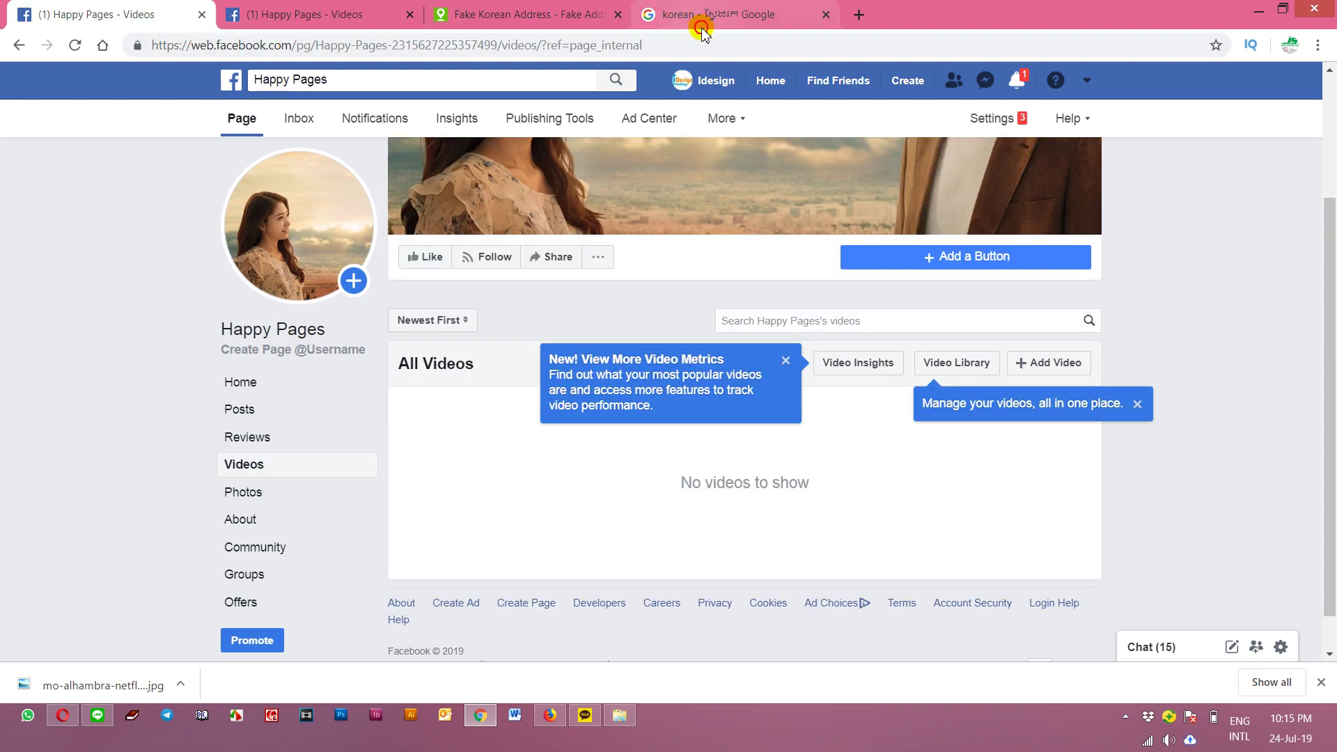
pyautogui.click(700, 21)
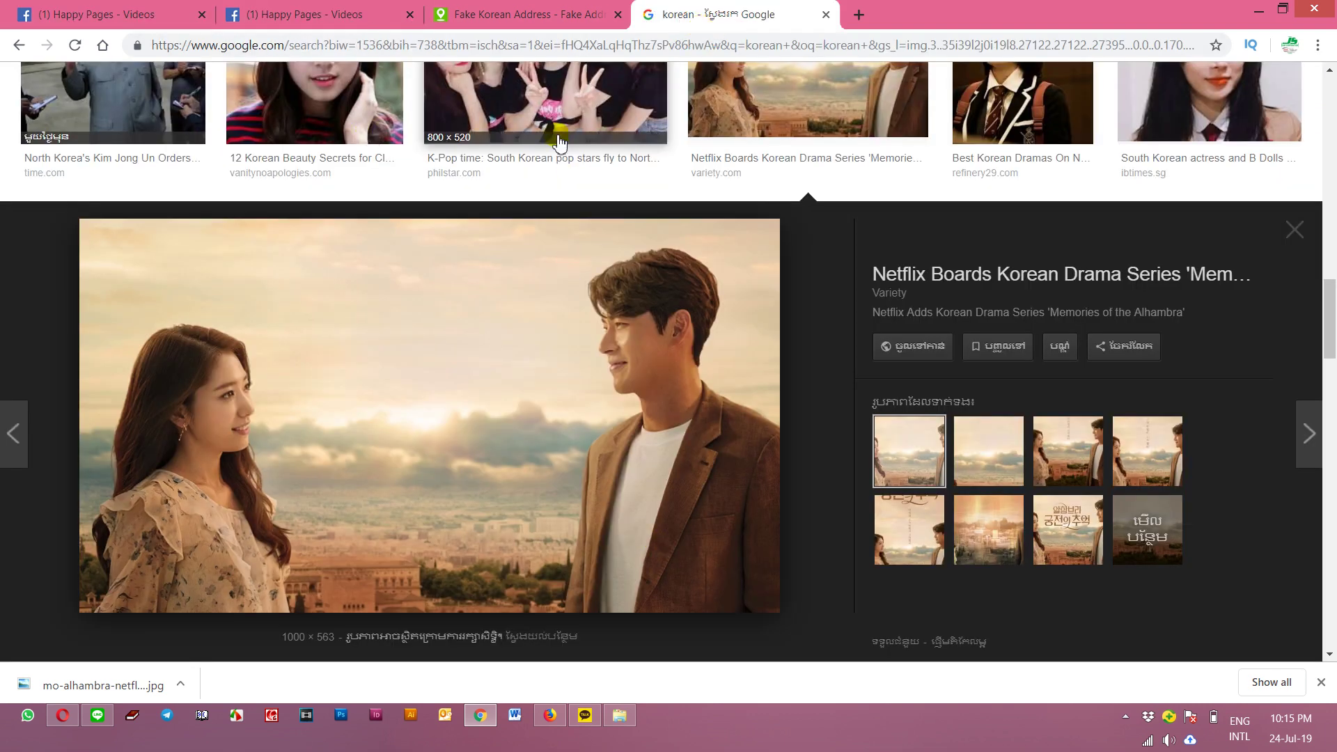
pyautogui.click(531, 17)
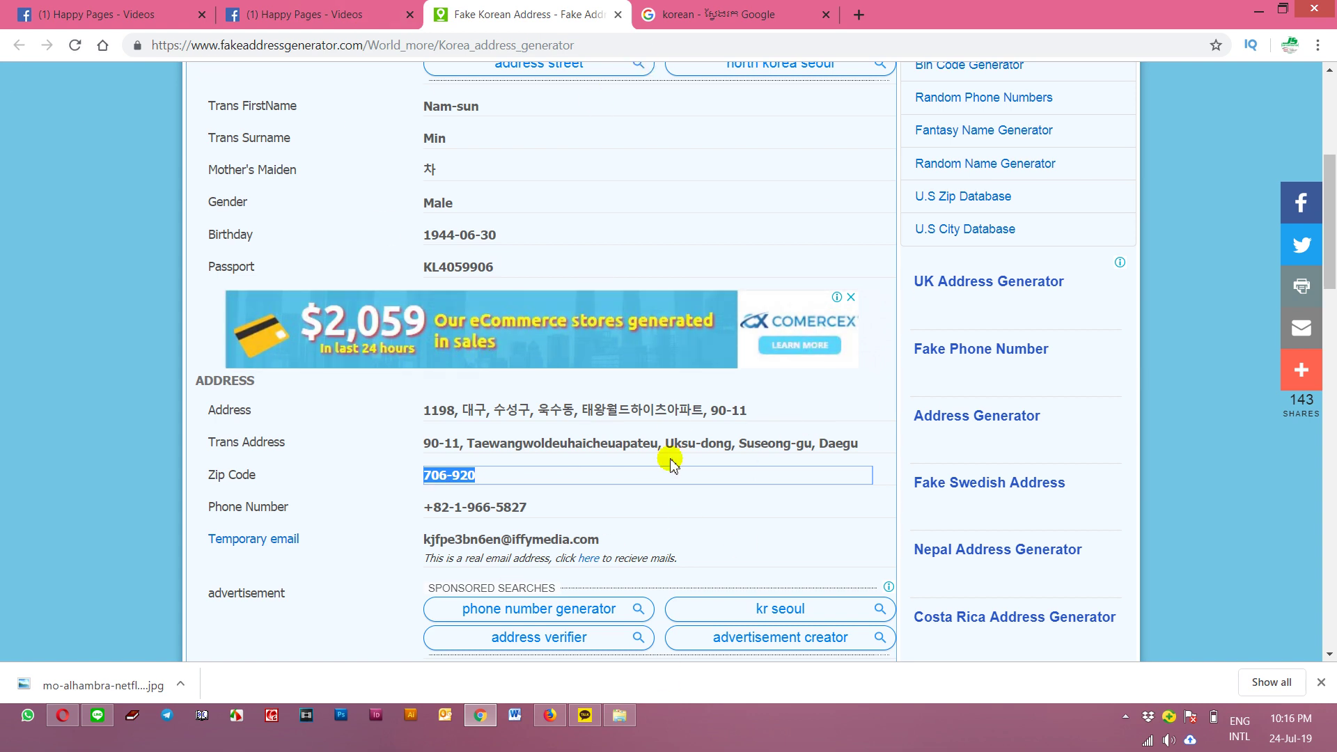
pyautogui.scroll(-5, 655, 475)
pyautogui.scroll(9, 655, 475)
pyautogui.scroll(-4, 655, 475)
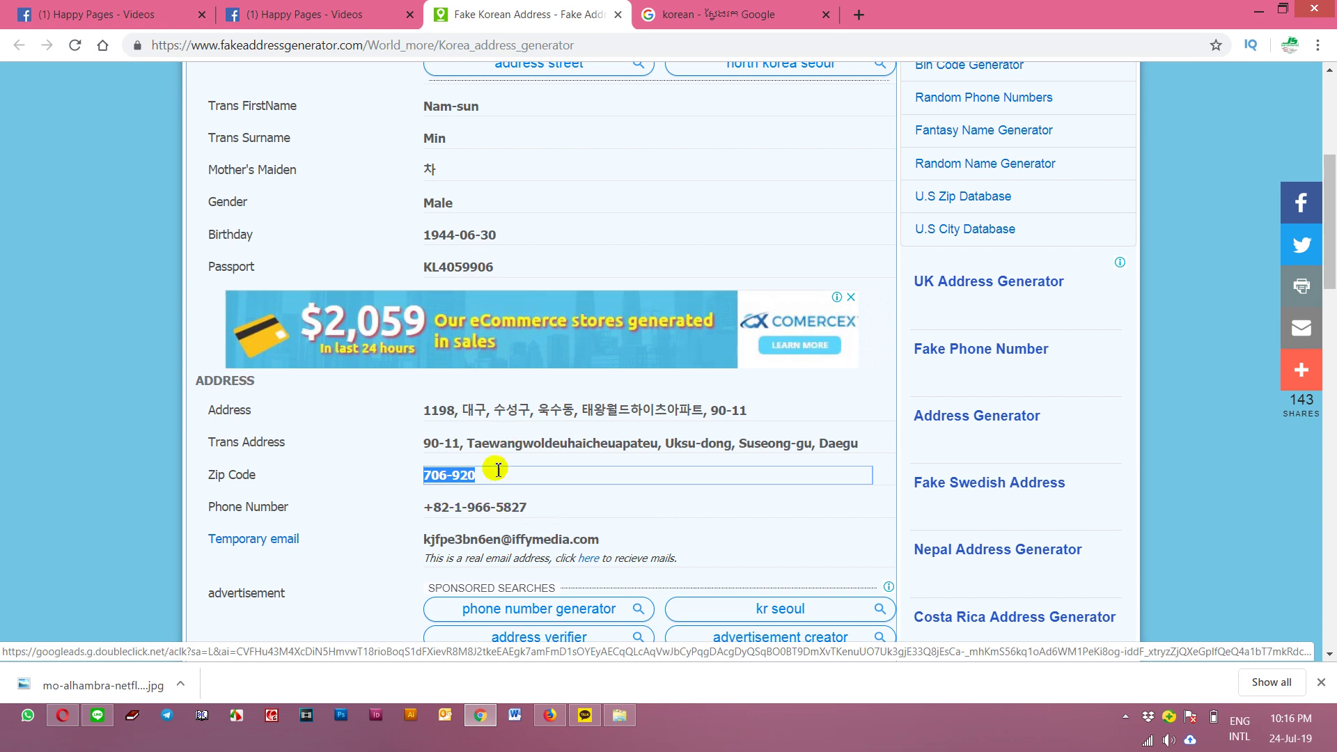
# Step: Open Video Insights for Happy Pages and examine the Performance chart and the Top Videos table
pyautogui.click(174, 15)
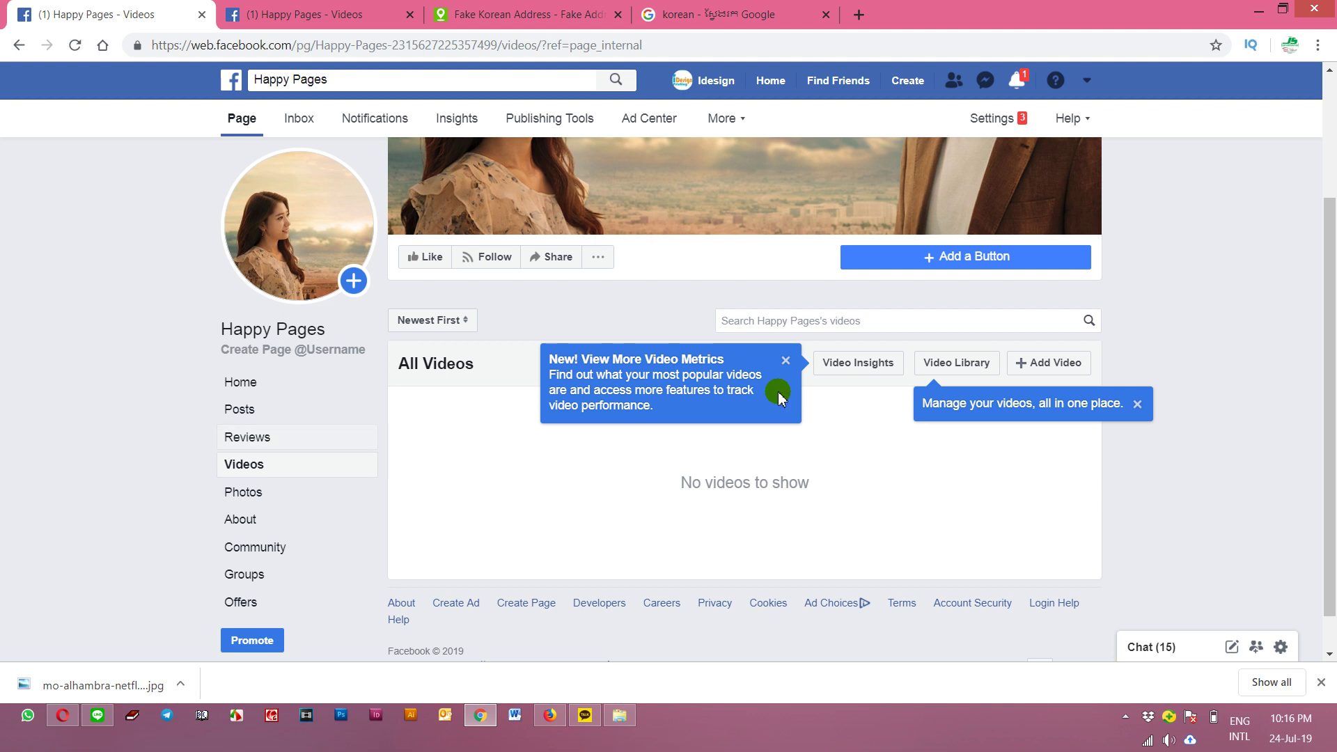
pyautogui.click(857, 364)
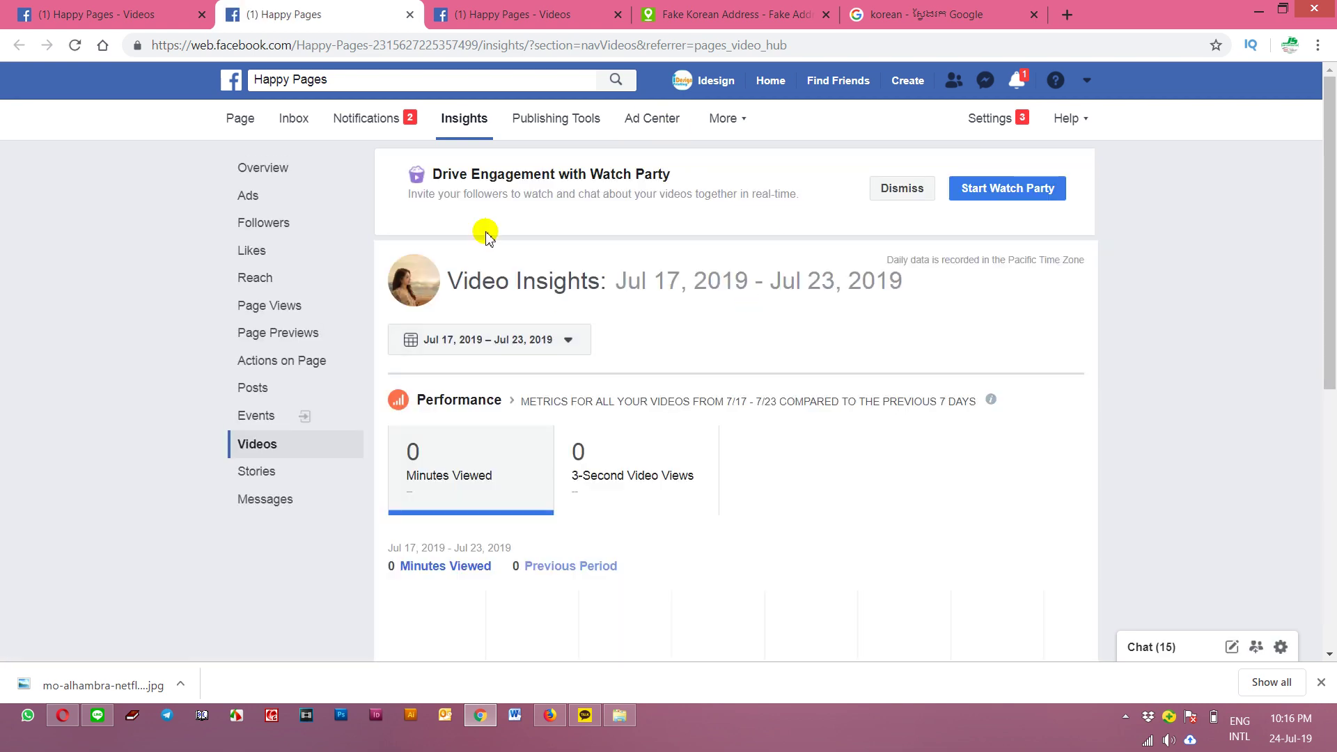
pyautogui.scroll(-7, 805, 353)
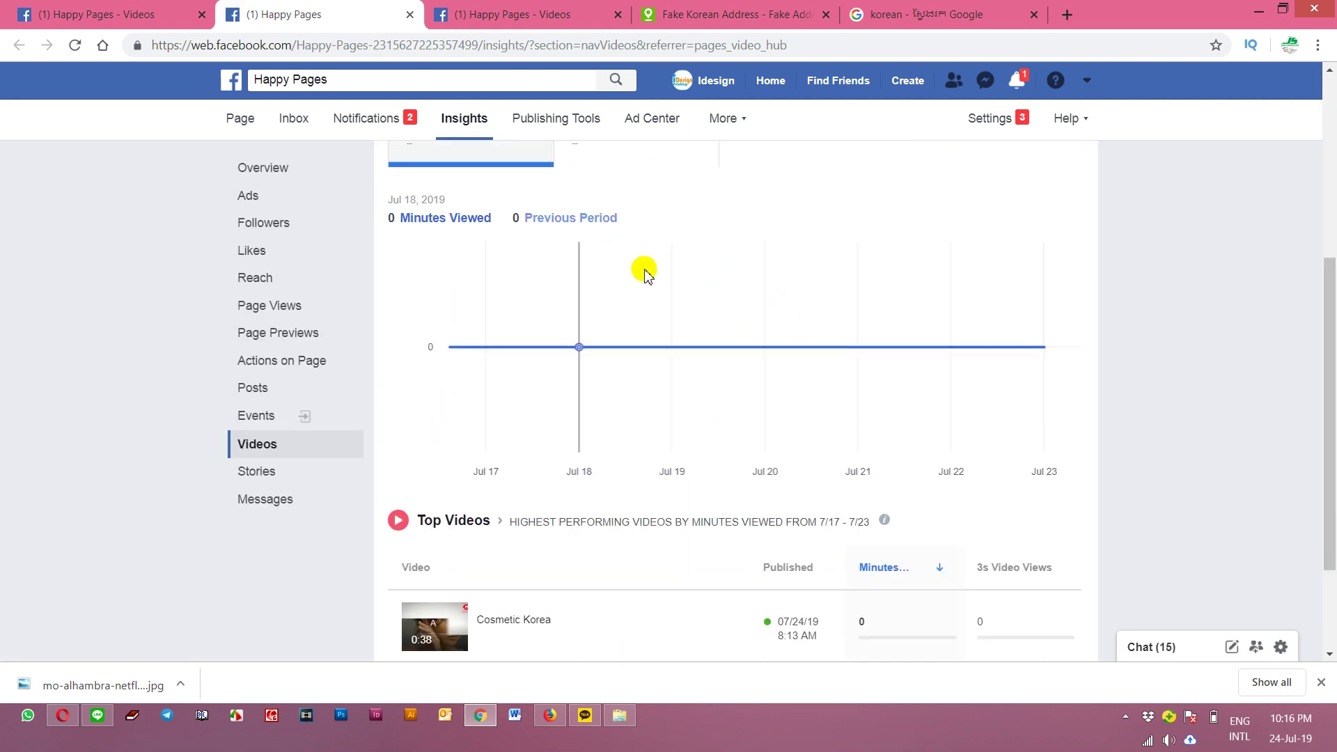
pyautogui.scroll(6, 539, 343)
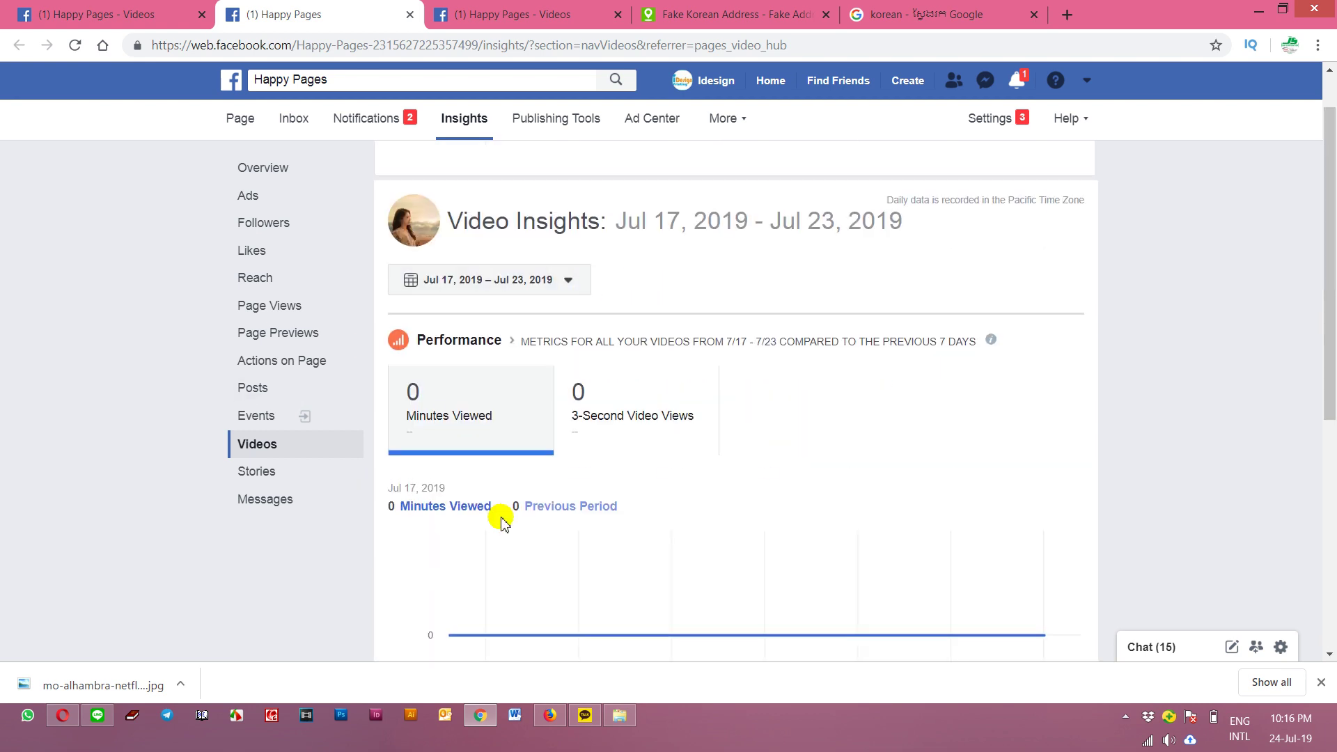
pyautogui.scroll(-5, 805, 545)
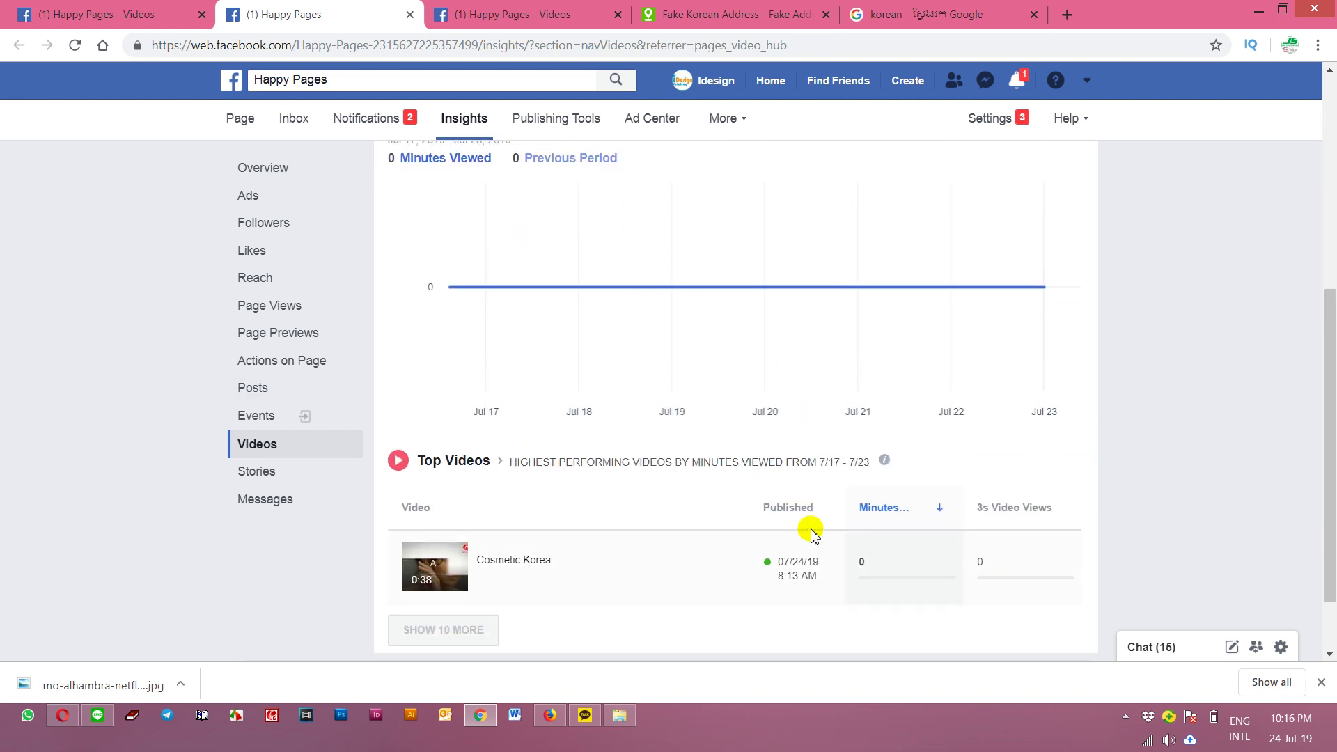
pyautogui.moveTo(884, 461)
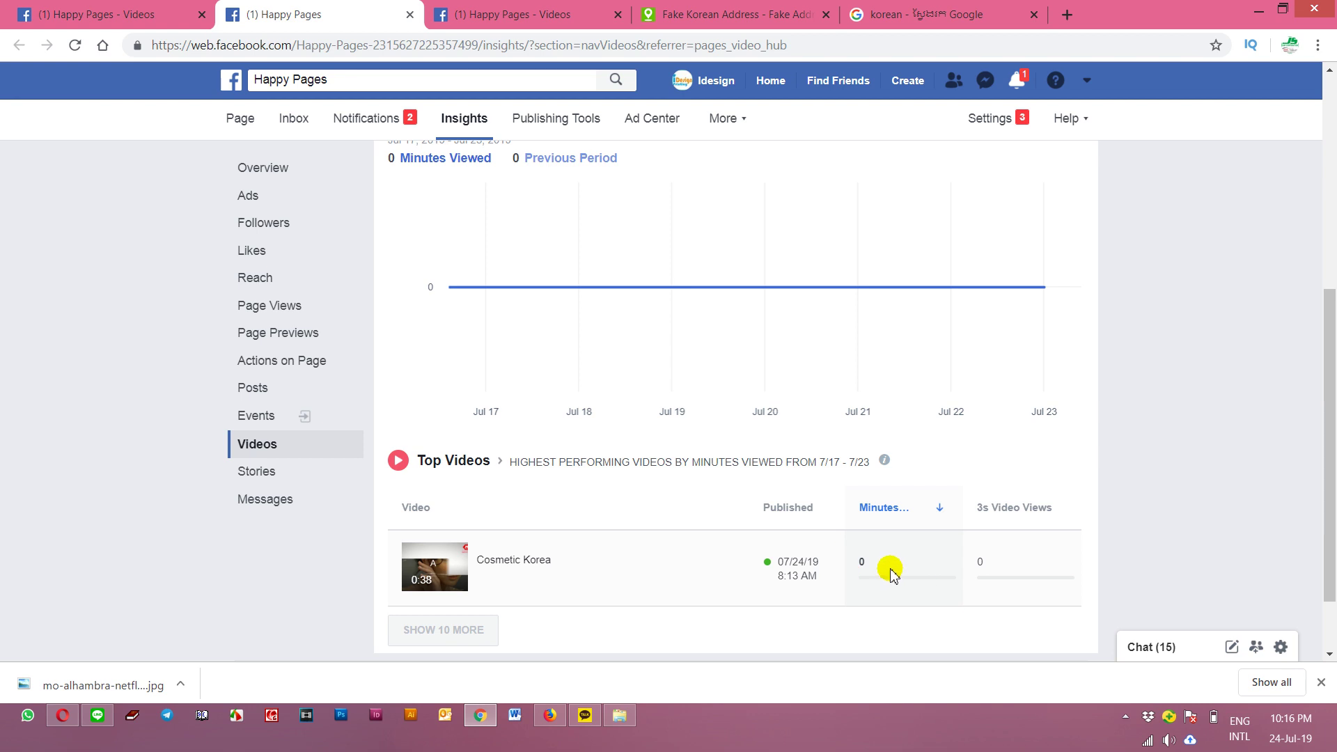
pyautogui.scroll(6, 929, 547)
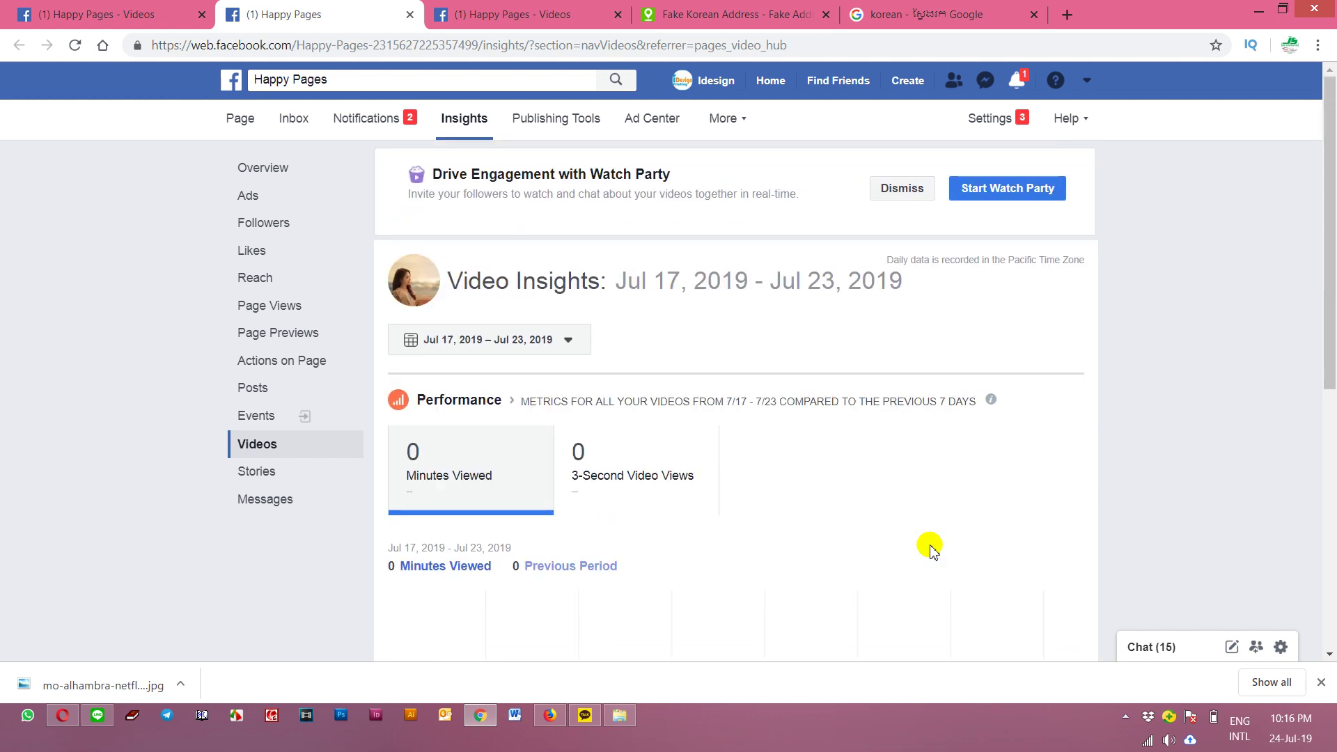